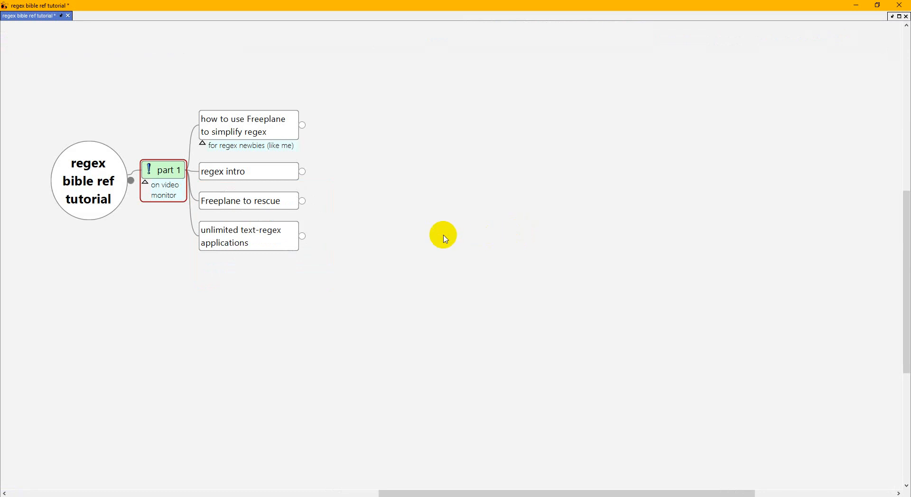
Step: Unfold the "how to use Freeplane to simplify regex" node and go through "not foolproof" and "best used with regex editor"
left_click(268, 132)
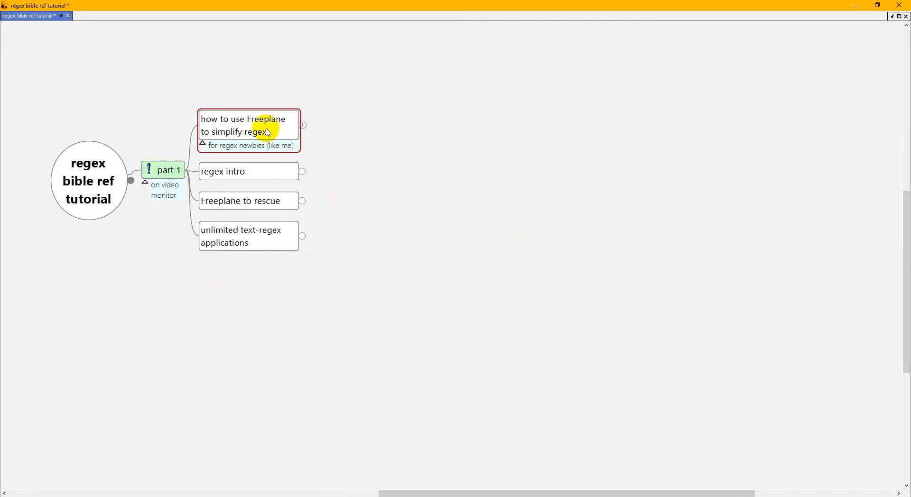
left_click(268, 132)
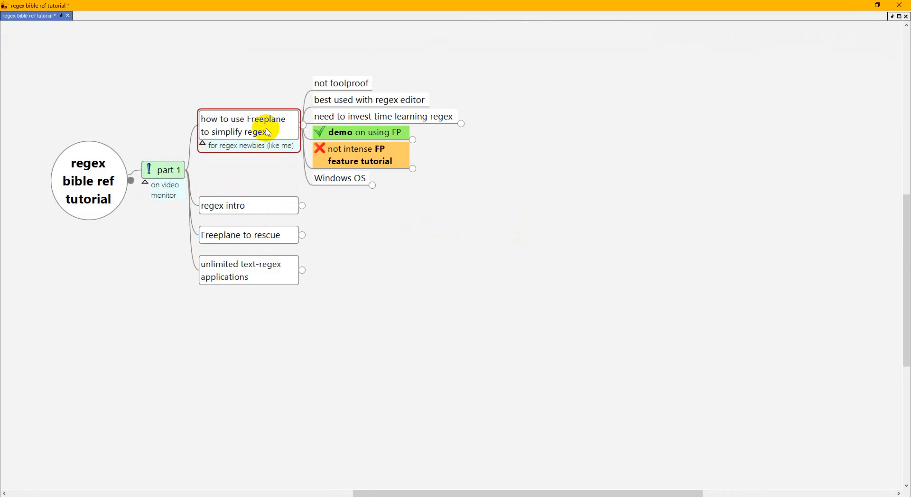
left_click(331, 86)
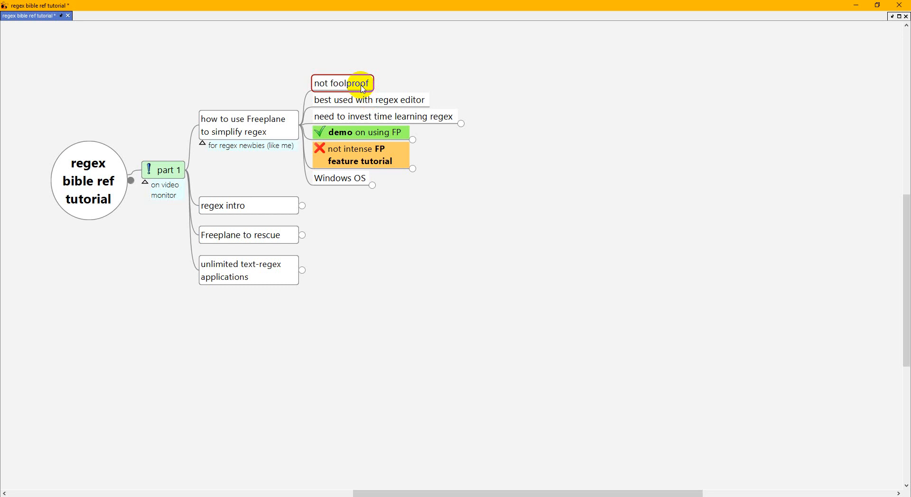
left_click(388, 105)
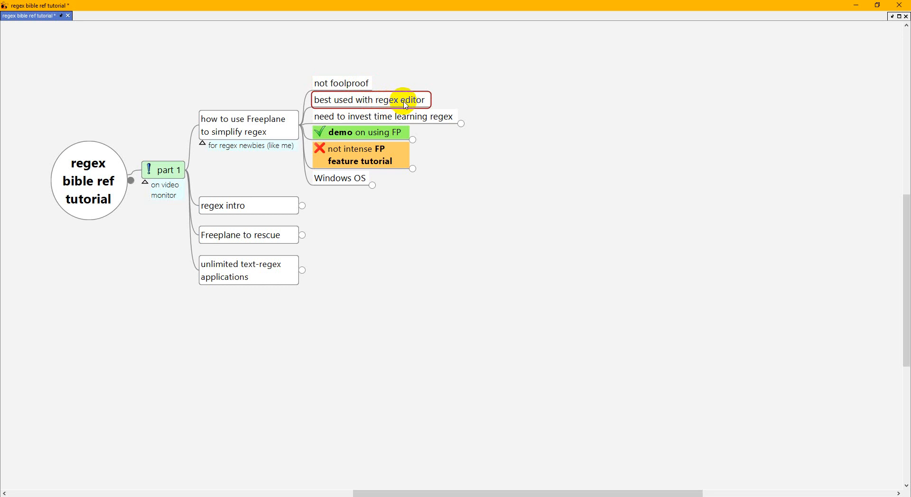
Step: Unfold "need to invest time learning regex" and go through its sub-nodes to "semi-advanced features"
left_click(410, 122)
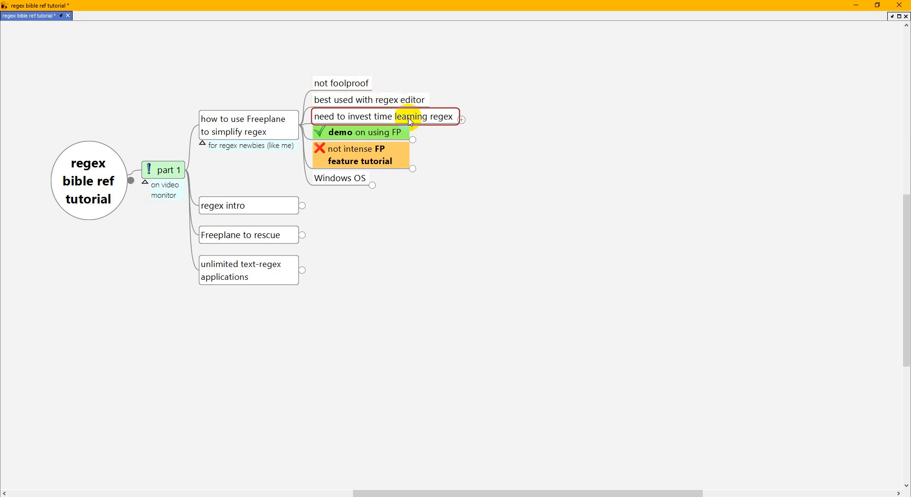
key("space")
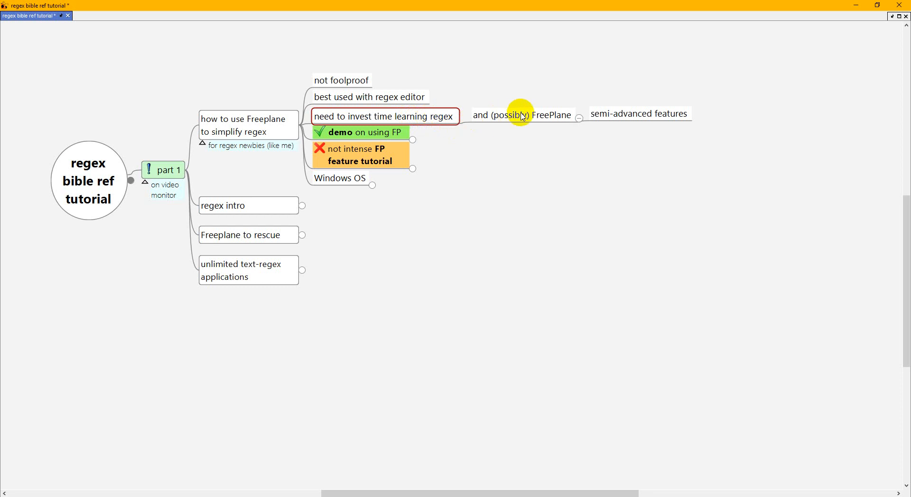
left_click(555, 119)
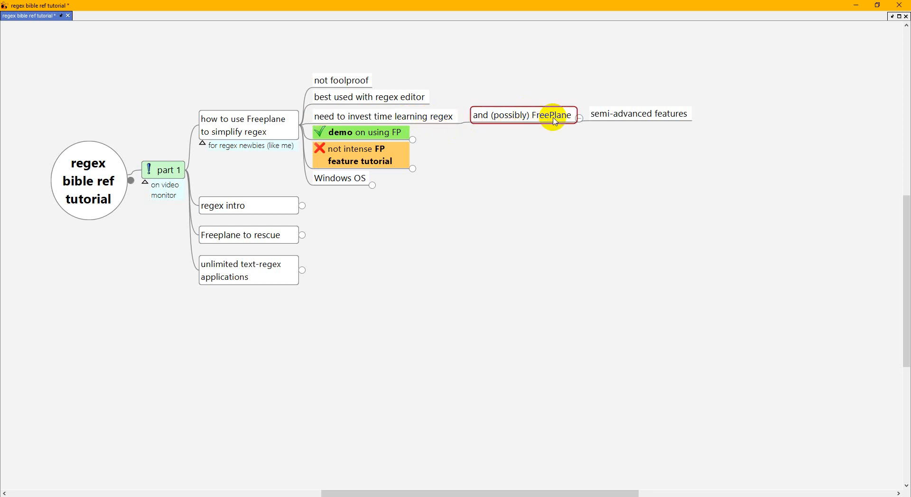
left_click(634, 119)
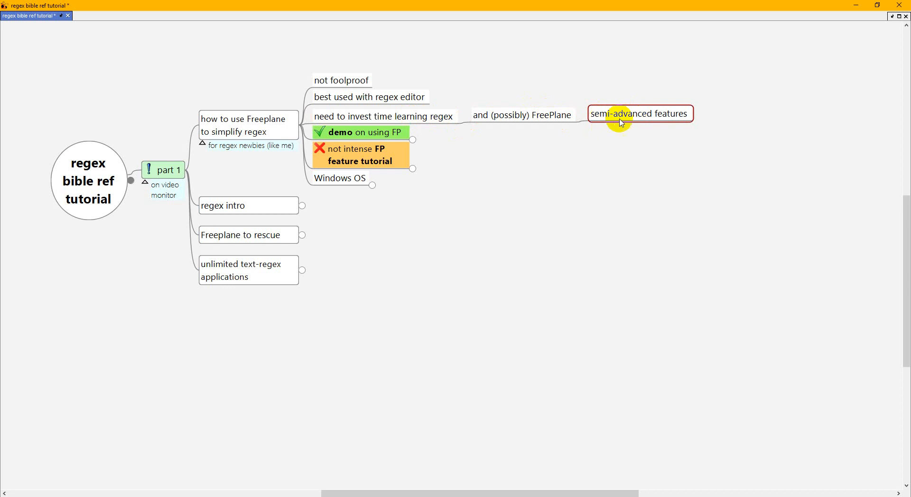
Step: Fold "need to invest time learning regex", unfold "demo on using FP" and follow its branch to "to find pattern"
left_click(407, 121)
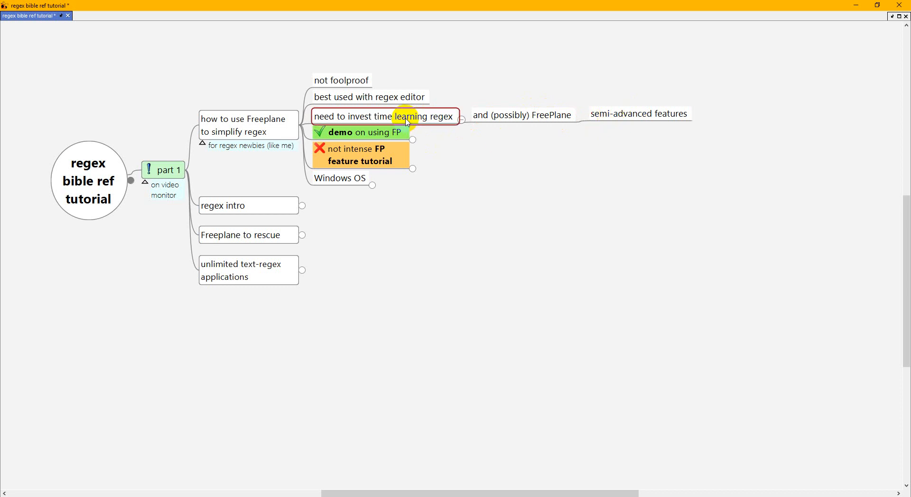
key("Down")
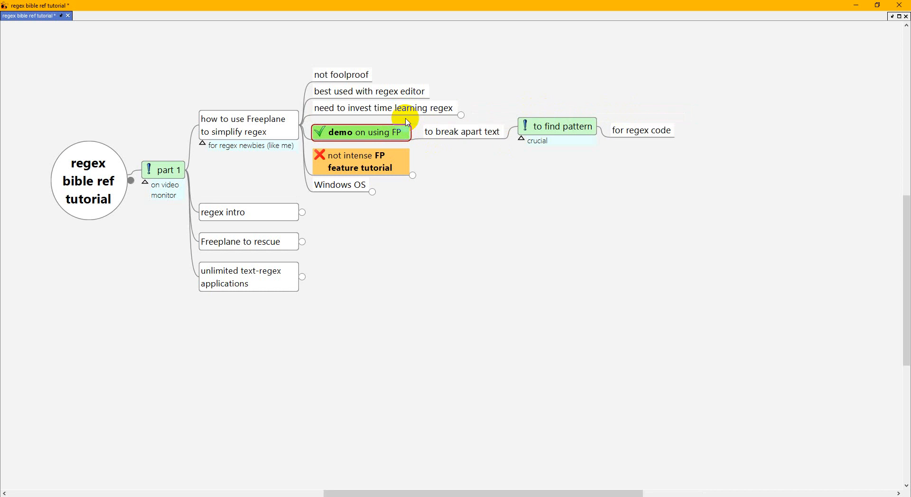
key("Right")
key("Right")
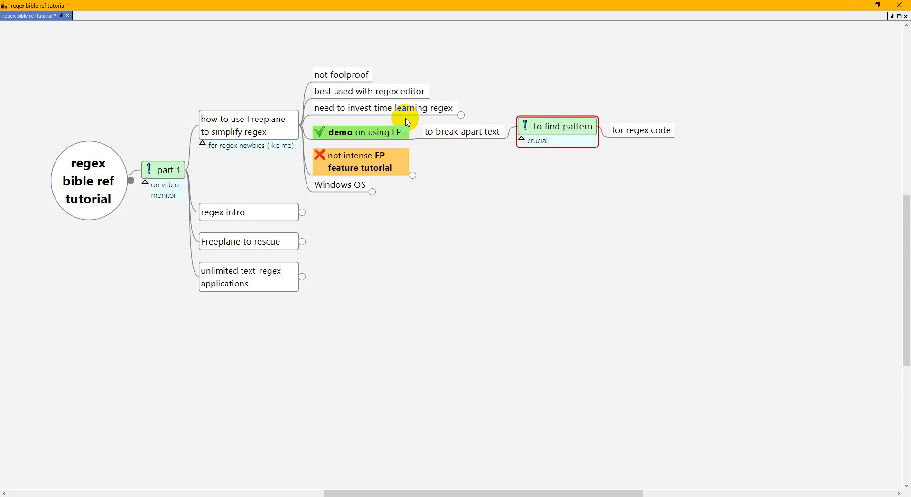
Step: Unfold the "not intense FP feature tutorial" node and the "Windows OS" node to read their sub-nodes
key("Down")
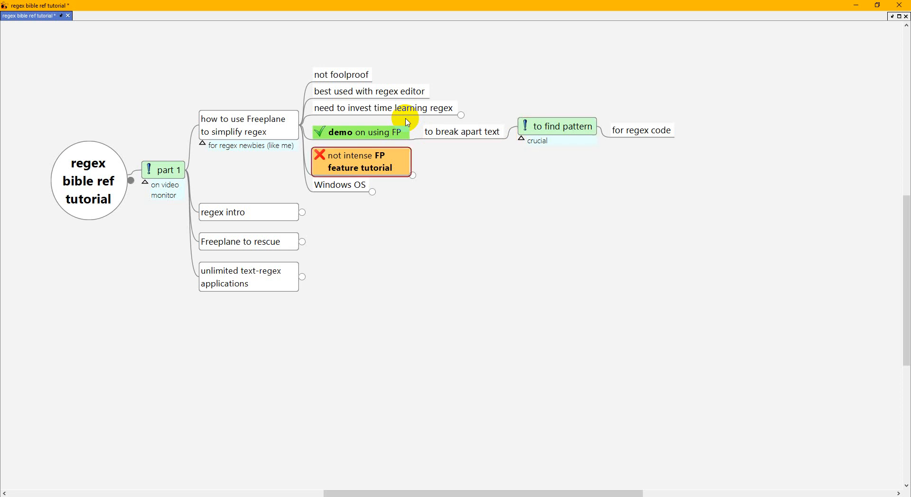
key("space")
key("Right")
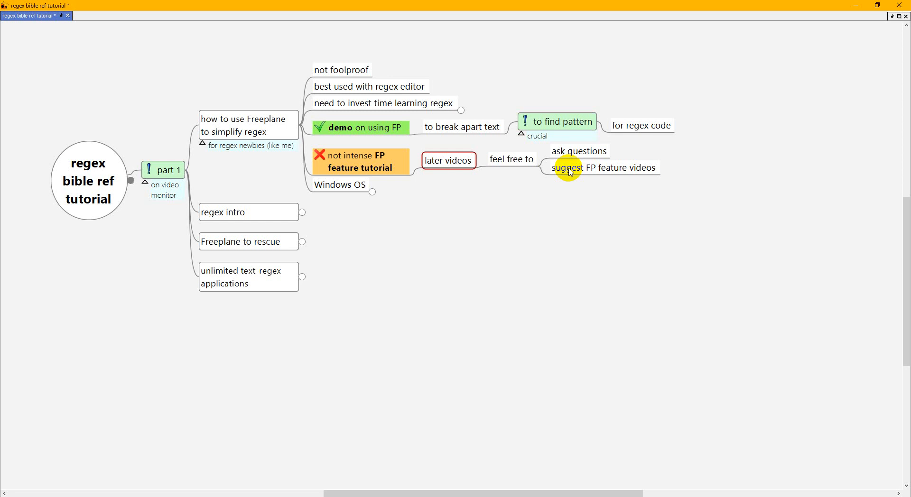
left_click(343, 187)
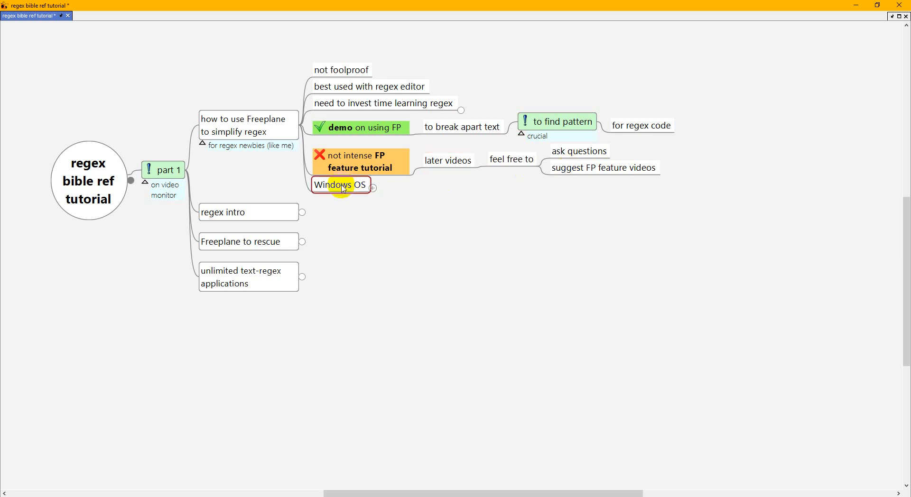
key("space")
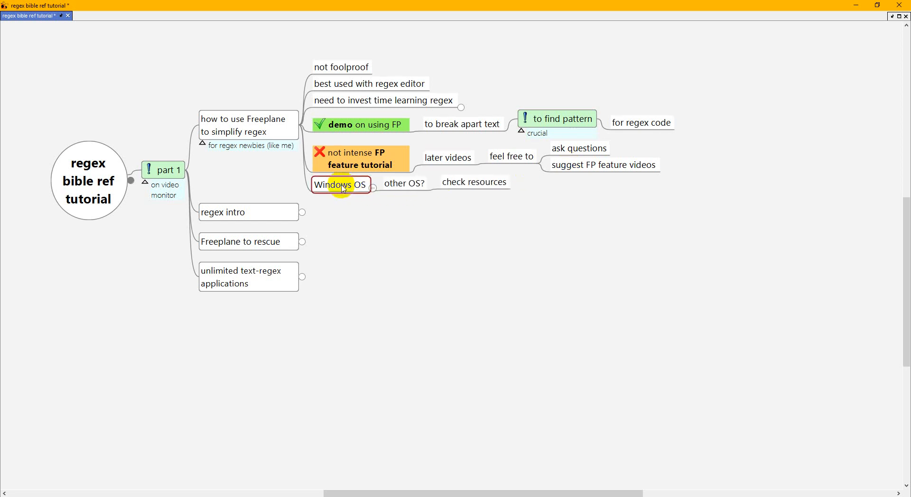
Step: Fold the "how to use Freeplane to simplify regex" branch and unfold the "regex intro" node
key("Left")
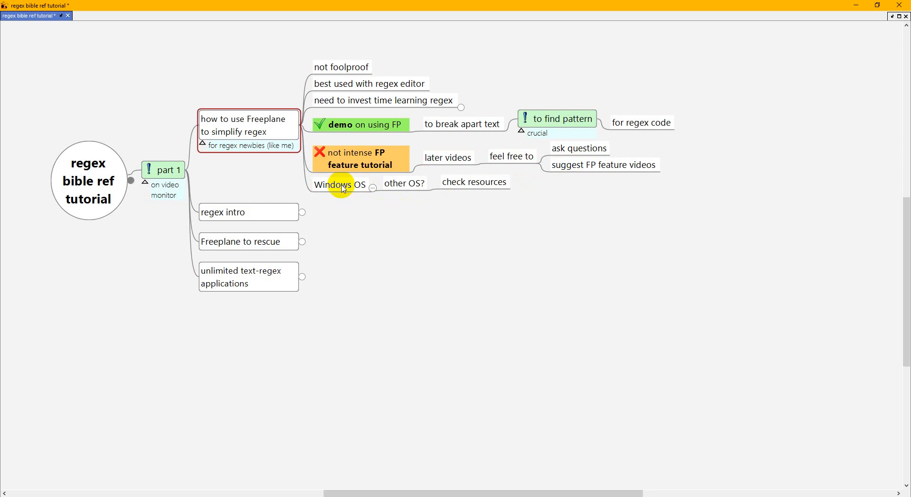
key("space")
key("Down")
key("space")
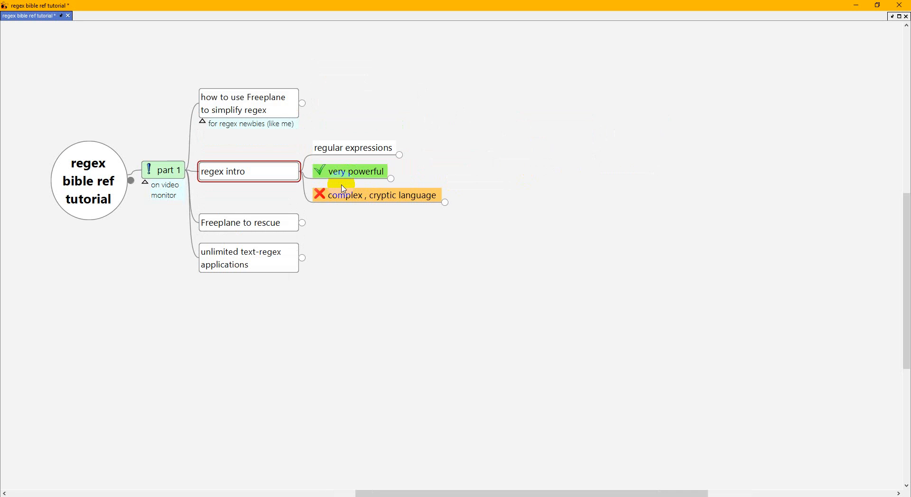
Step: Unfold "regular expressions" and follow the branch through "uses patterns" to "specific characters"
key("Right")
key("space")
key("Right")
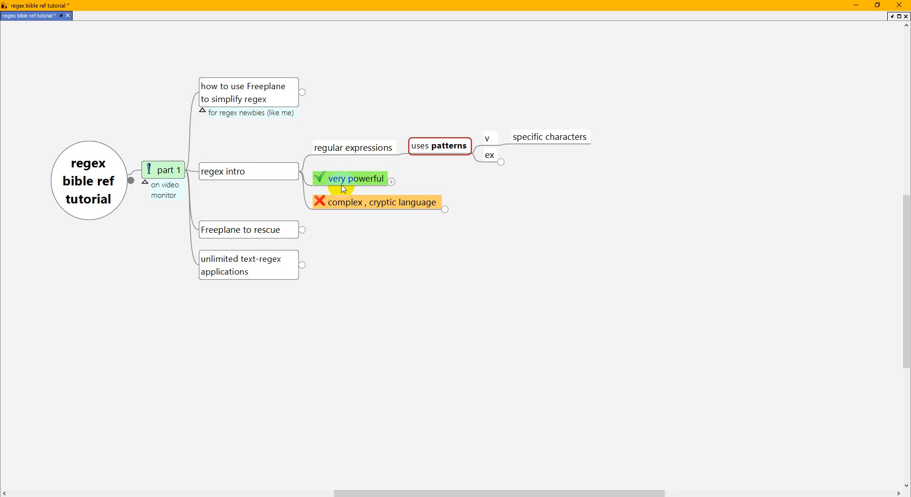
left_click(556, 136)
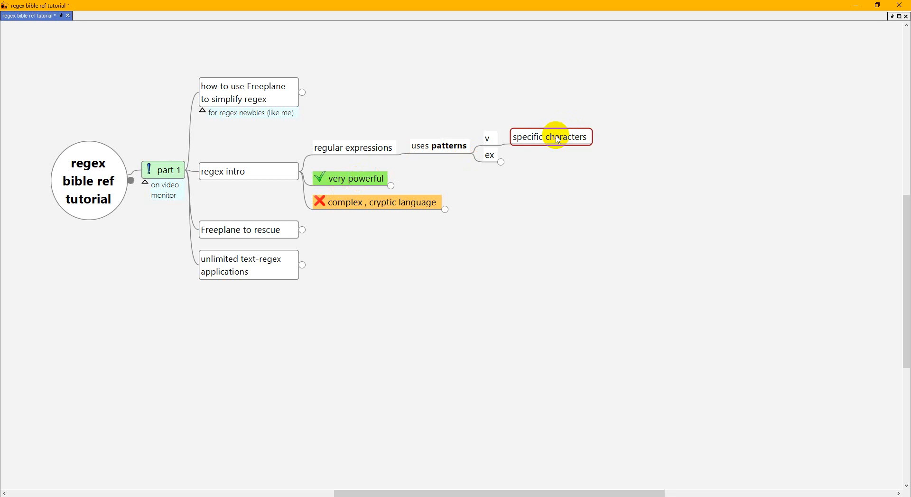
Step: Unfold the "ex" node under "uses patterns" and follow the file management example to "the*"
left_click(491, 159)
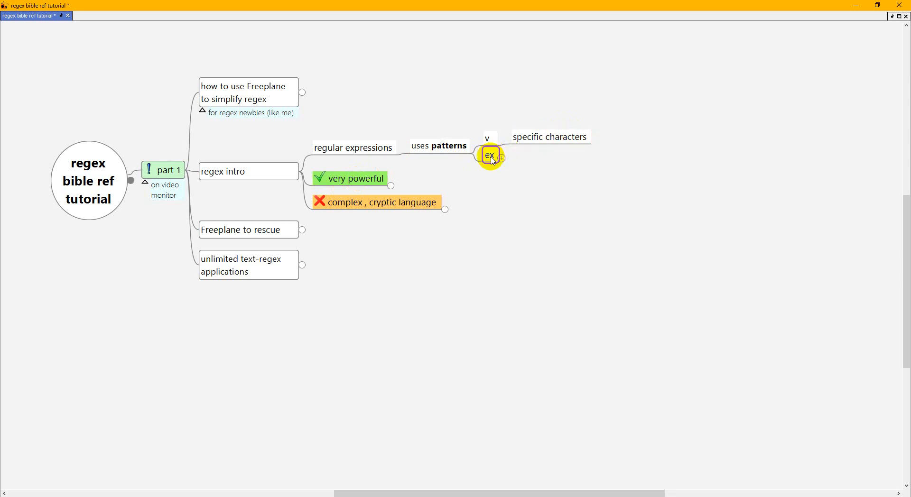
left_click(491, 159)
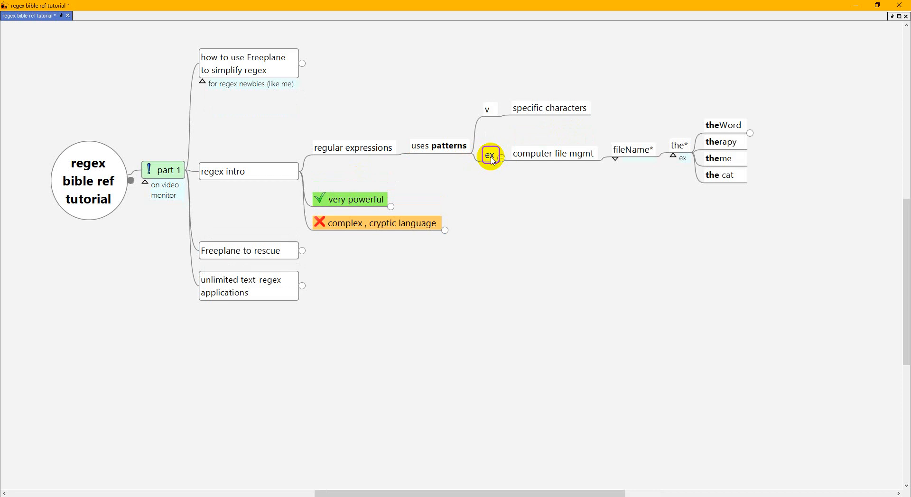
key("Right")
key("Right")
key("Right")
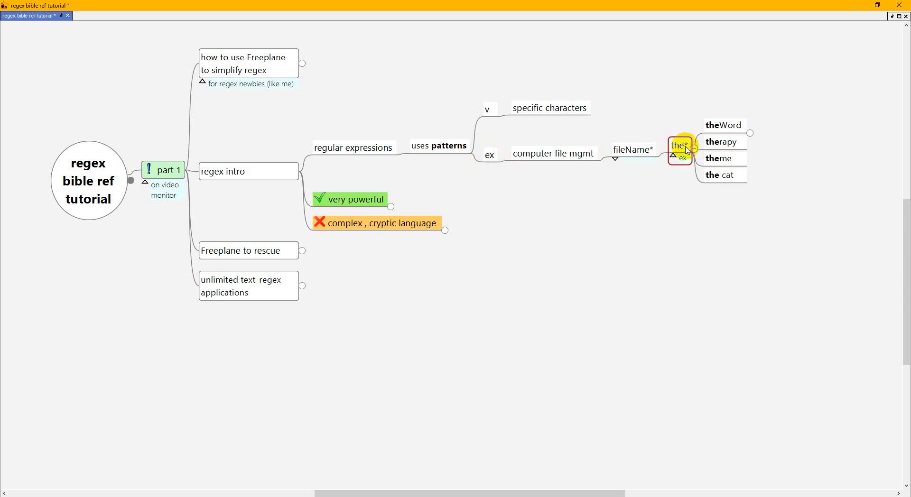
Step: Go through the "the*" examples theWord, therapy, theme and the cat, and unfold "theWord" to reach "the word"
left_click(726, 125)
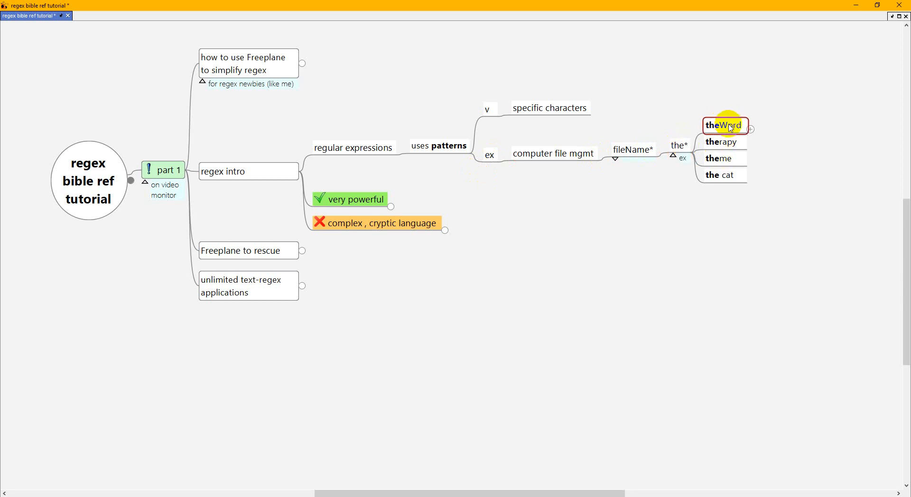
left_click(737, 141)
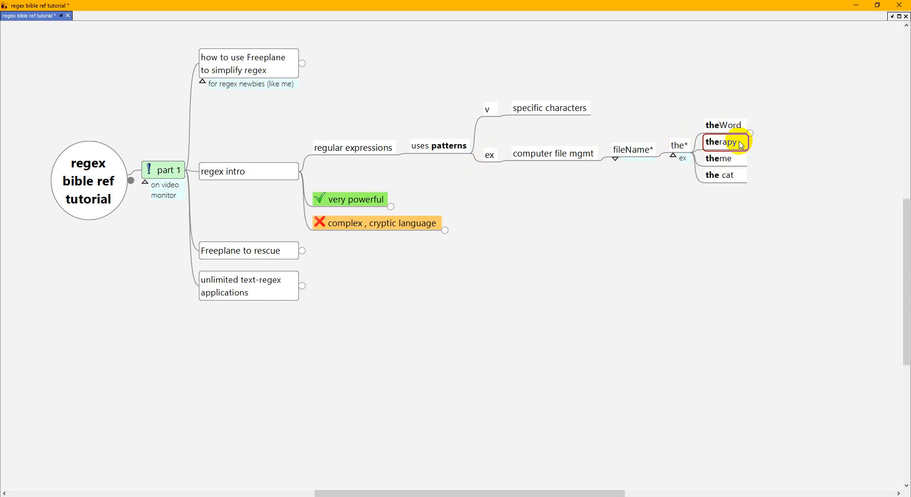
left_click(725, 160)
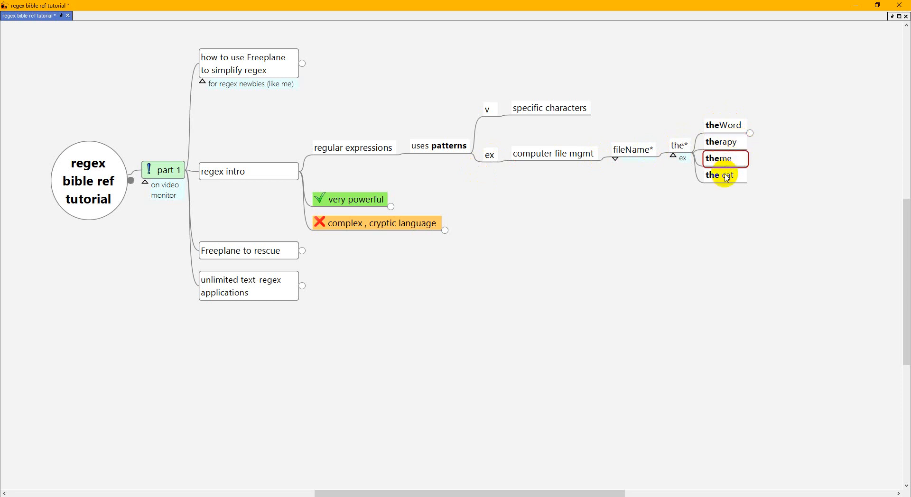
left_click(726, 174)
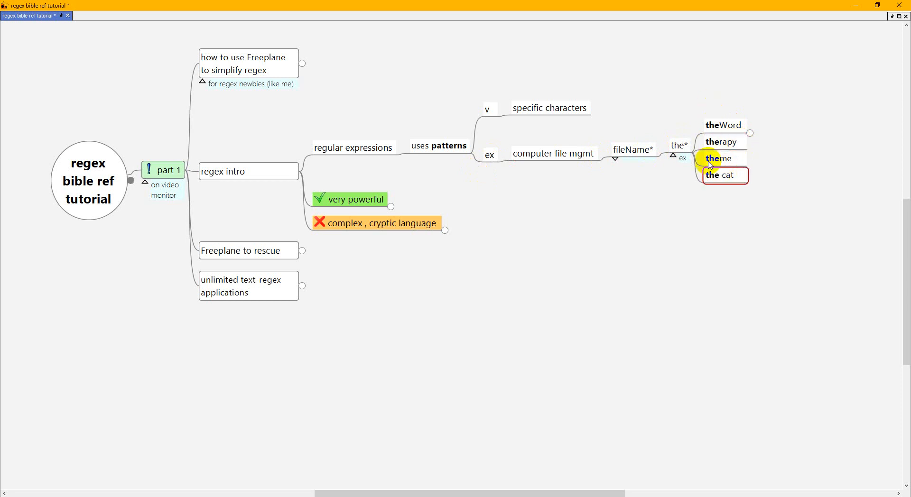
left_click(739, 128)
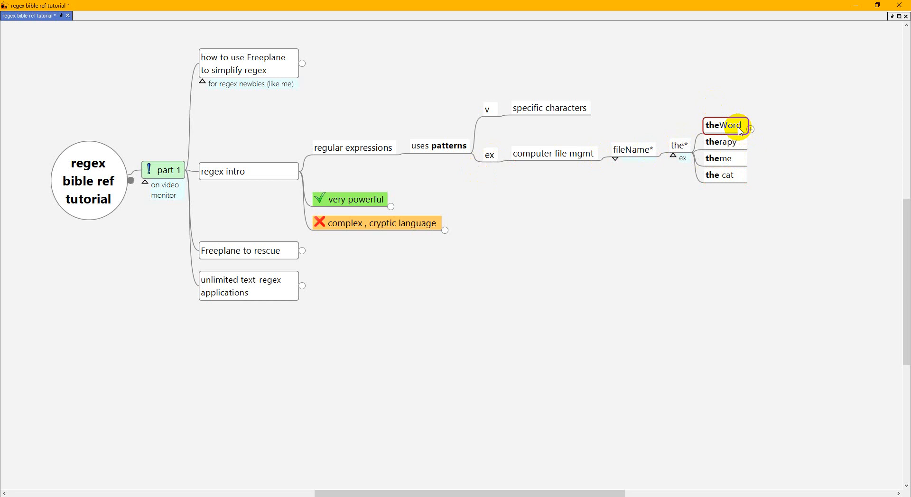
left_click(740, 131)
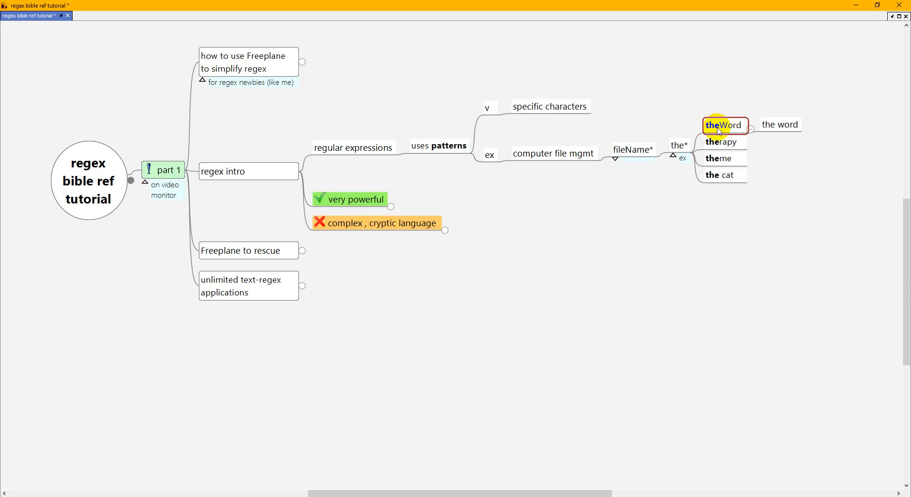
left_click(785, 132)
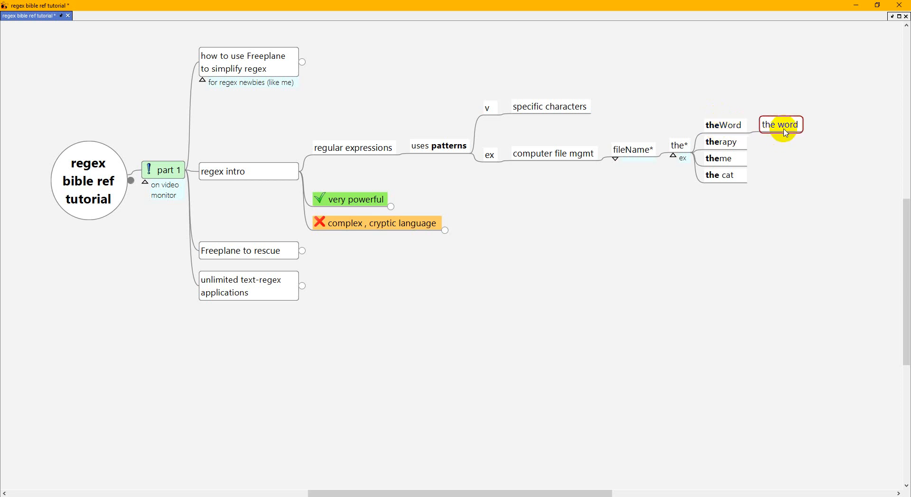
Step: Fold the "regular expressions" branch and unfold the "very powerful" node
left_click(340, 153)
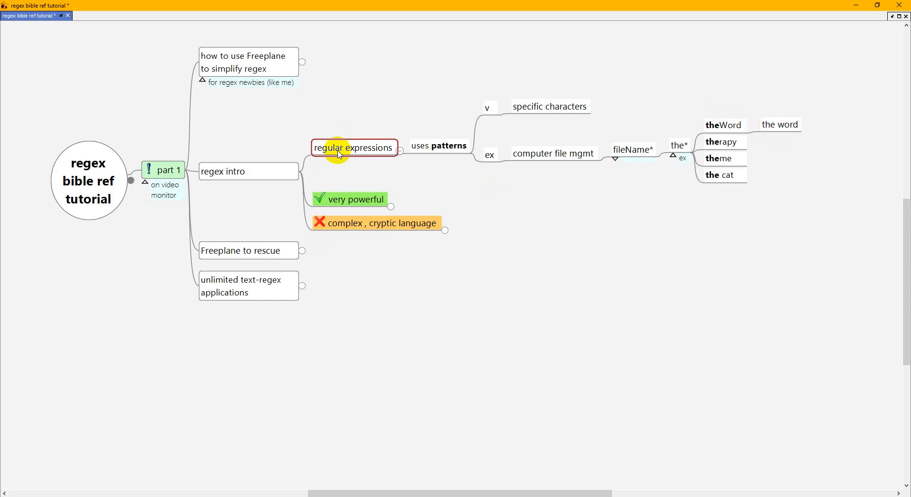
key("space")
key("Down")
key("space")
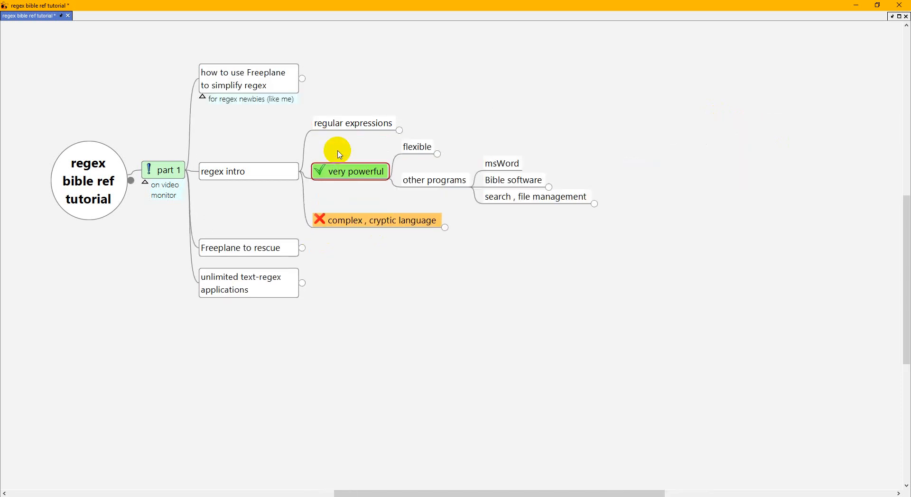
Step: Unfold "flexible" to read "not limited to specific words", and move on to "msWord" under "other programs"
key("Right")
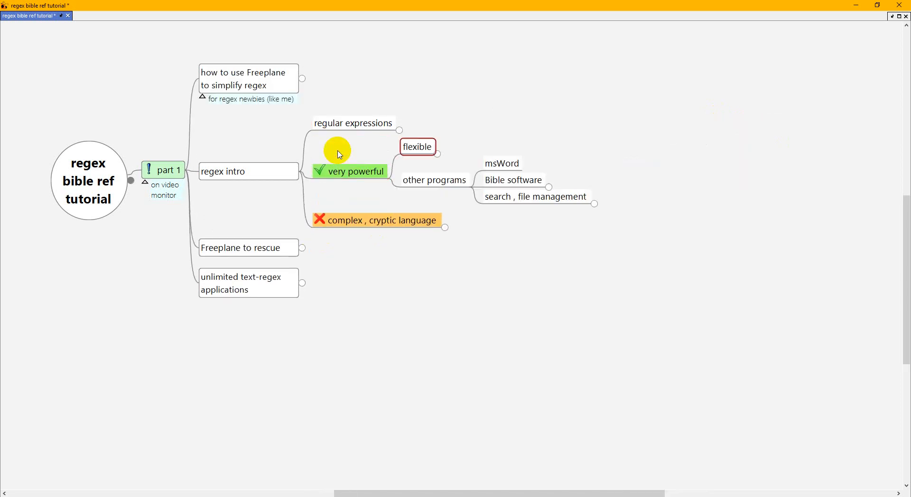
key("space")
key("Right")
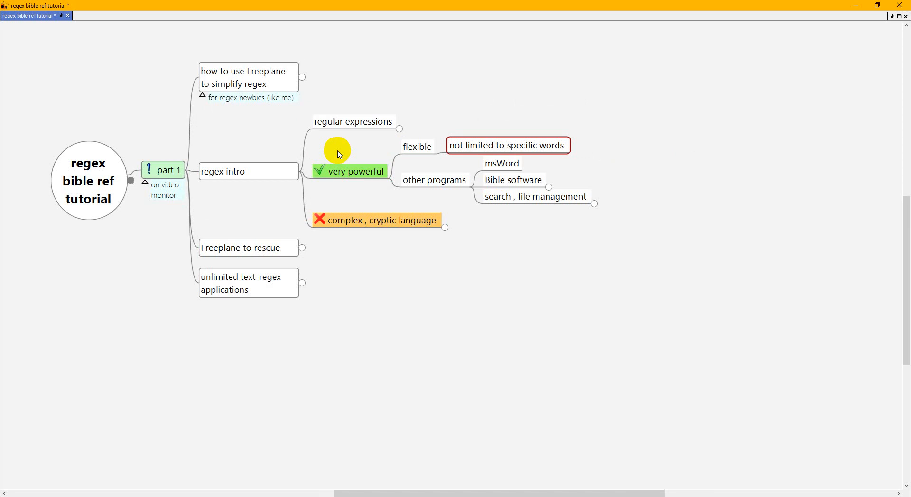
key("Left")
key("Down")
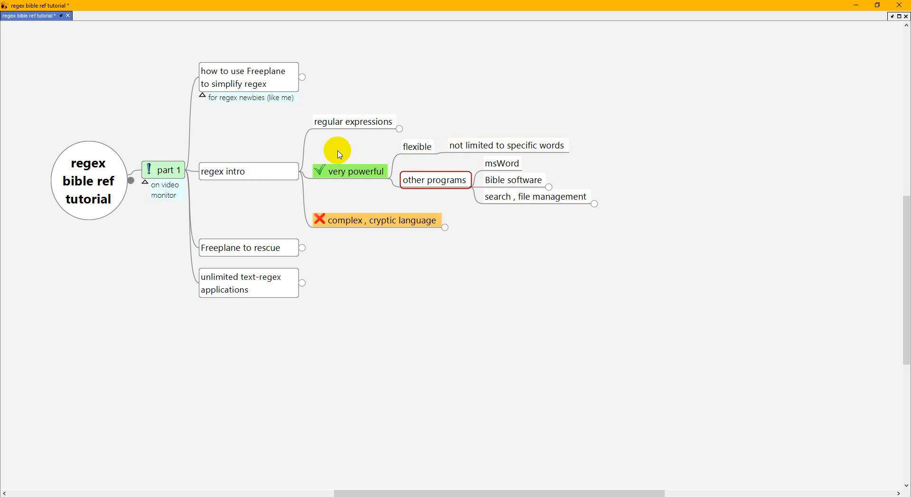
key("Right")
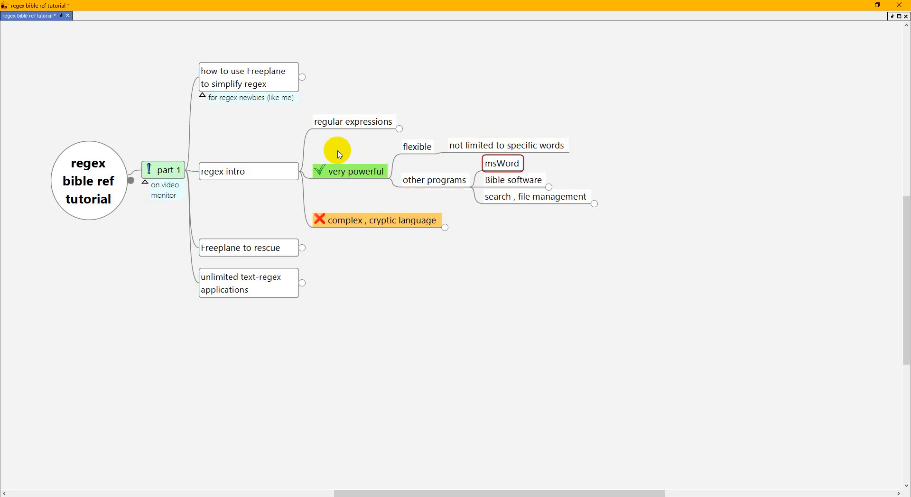
Step: Unfold the "Bible software" node under "other programs" and select both of its entries, theWord and Logos
key("Down")
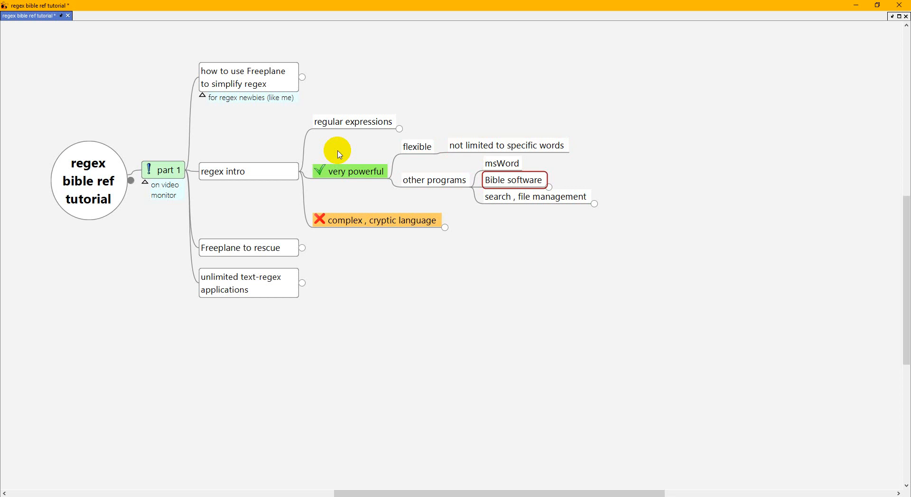
key("space")
key("Right")
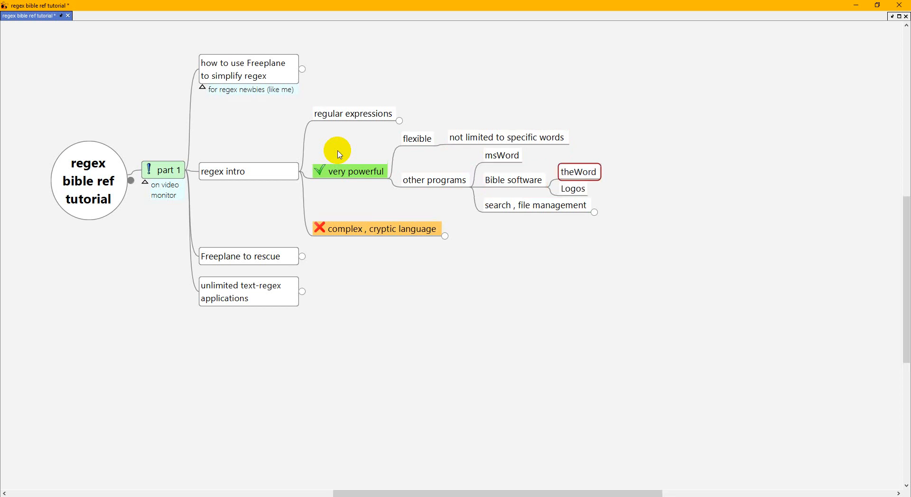
key("shift+Down")
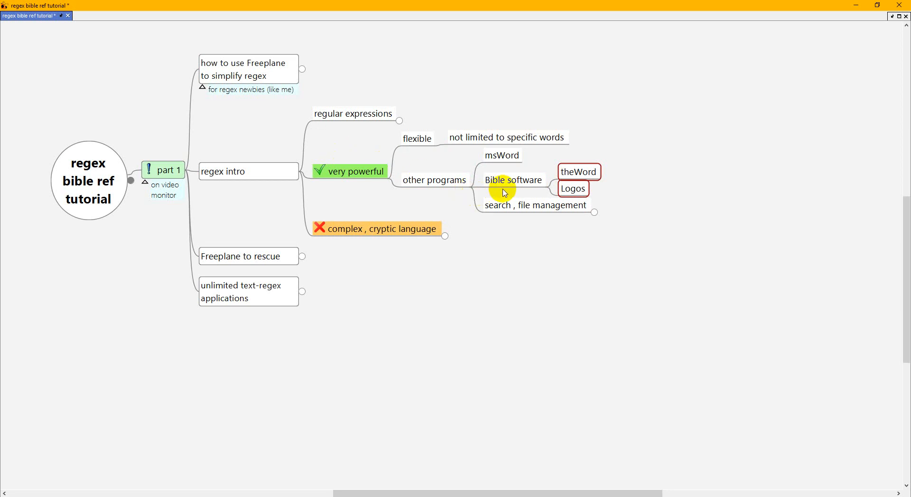
Step: Unfold "search , file management" and go through its entries from Windows explorer up to Agent Ransack and Search Everything
left_click(508, 211)
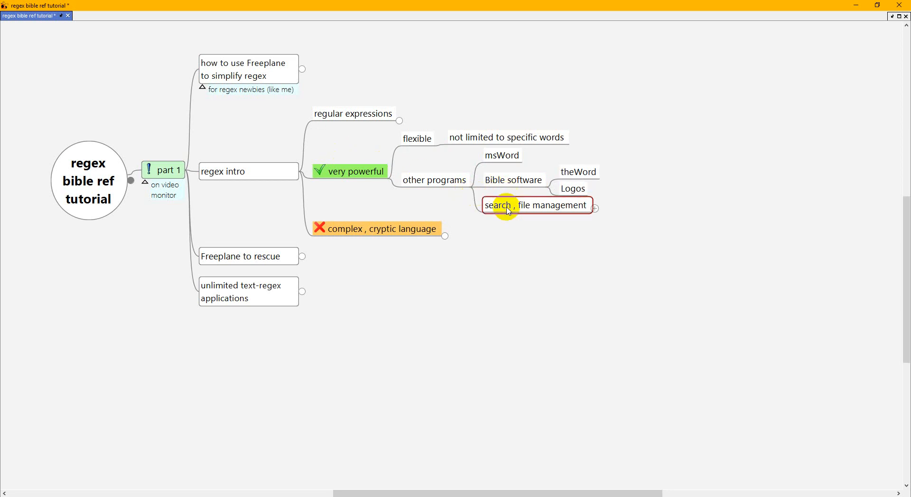
key("space")
key("Right")
key("Down")
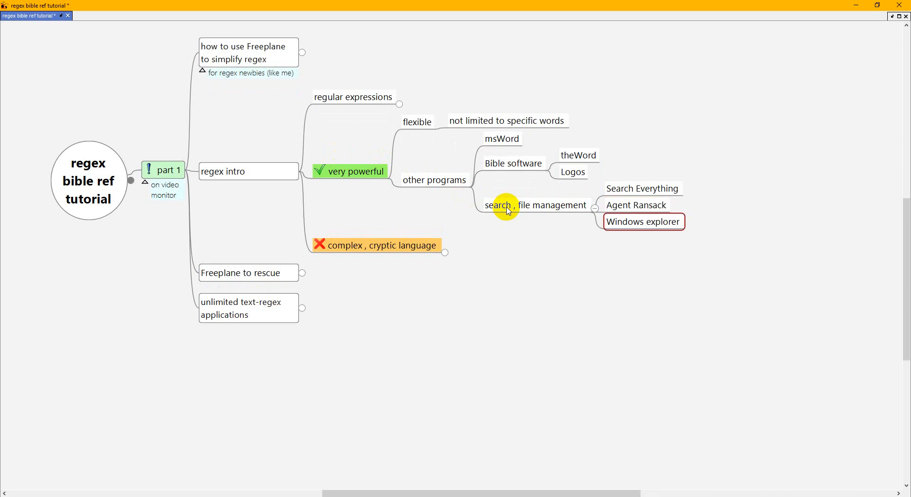
key("Up")
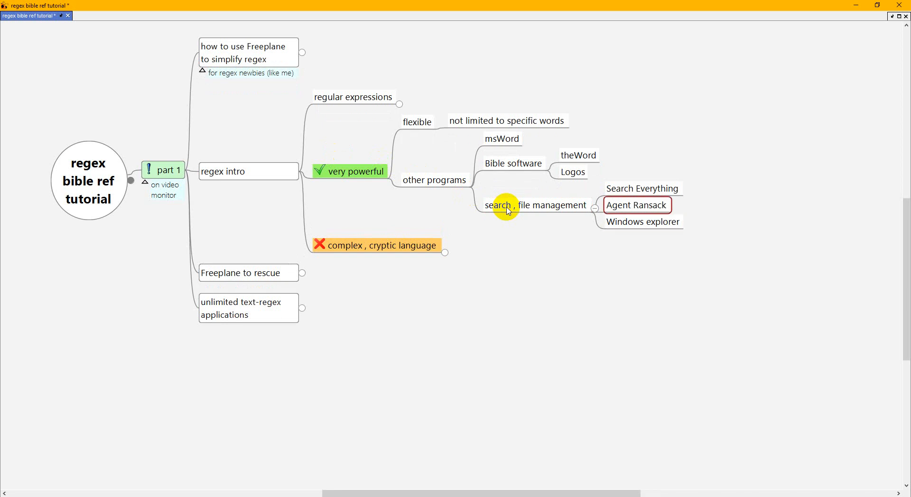
key("shift+Up")
Step: Fold the "very powerful" branch and unfold "complex , cryptic language" to reach its example regex string
left_click(348, 178)
key("space")
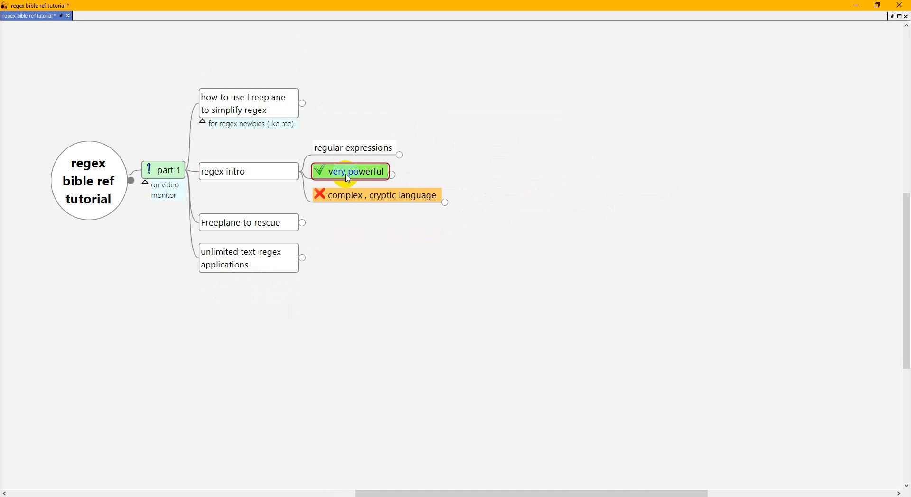
key("Down")
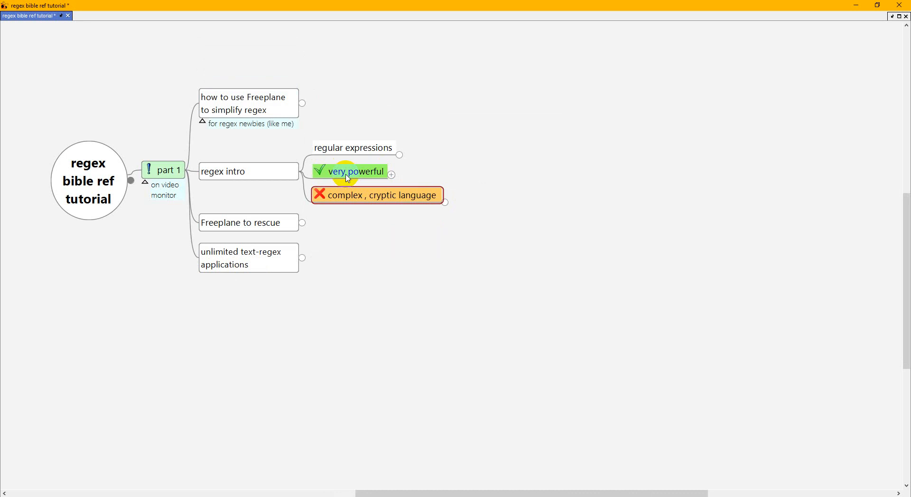
key("space")
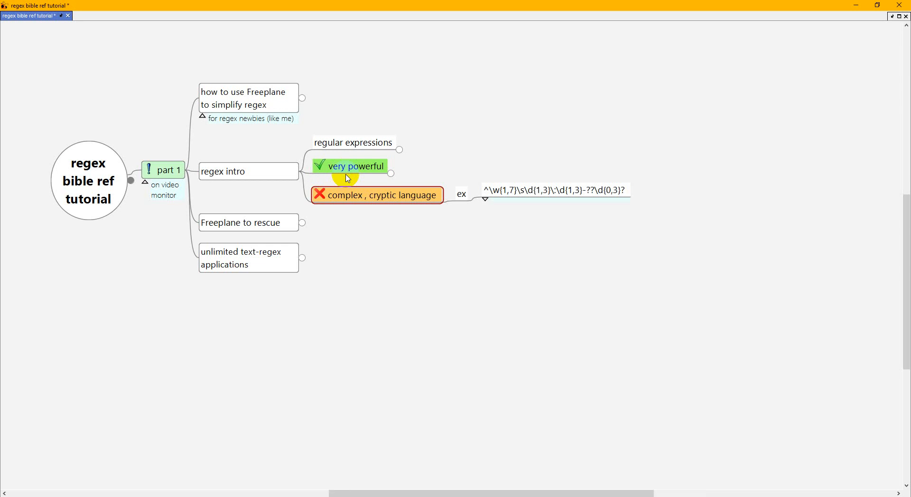
key("Right")
key("Right")
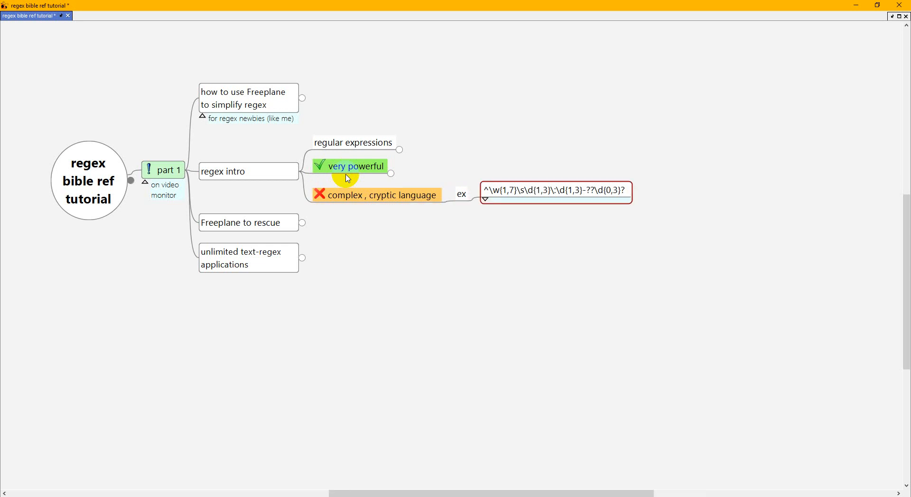
Step: Show the details text under the example regex string and reduce the string's font size by one step
scroll(348, 179, "up", 5)
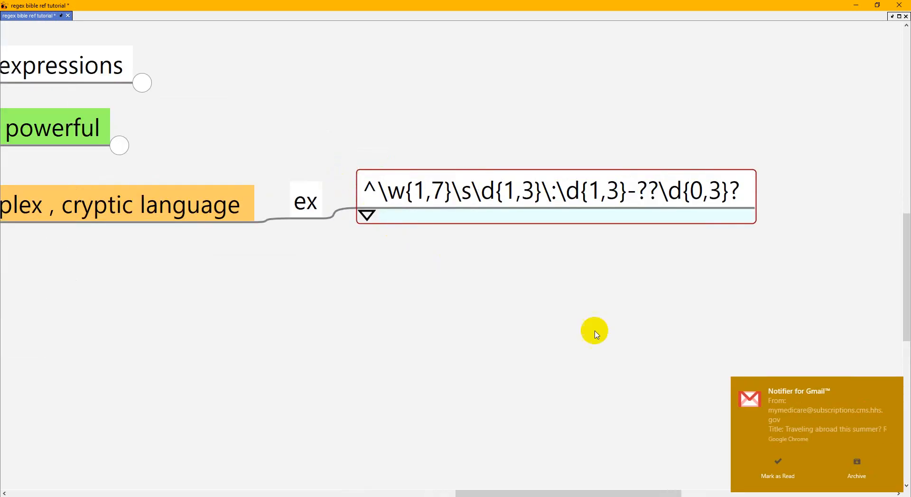
left_click(778, 461)
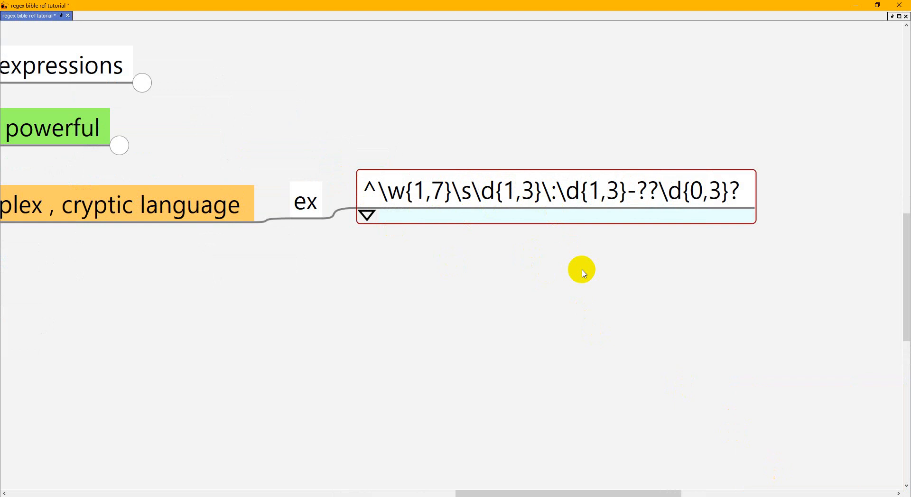
key("alt+F2")
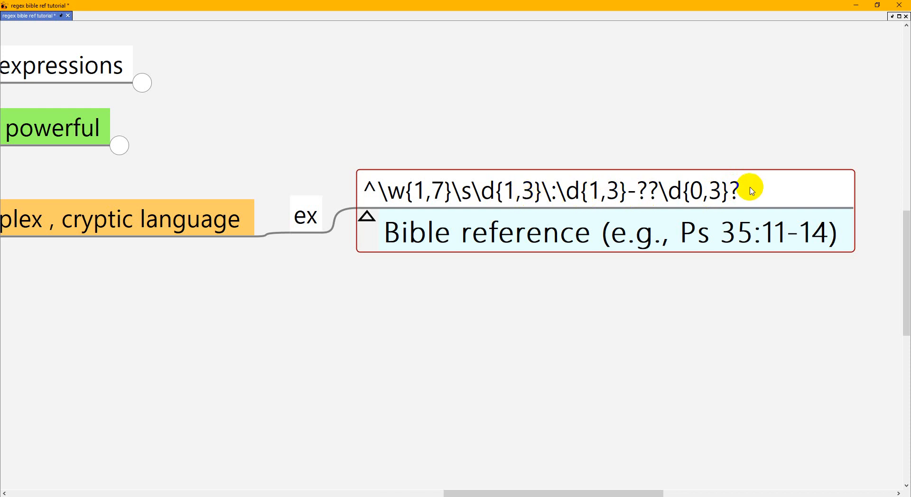
key("ctrl+minus")
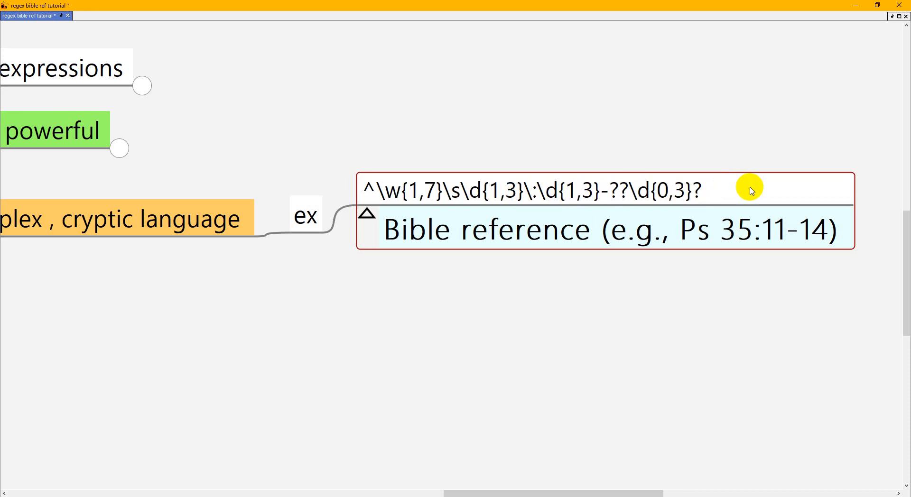
key("alt+Up")
key("alt+Up")
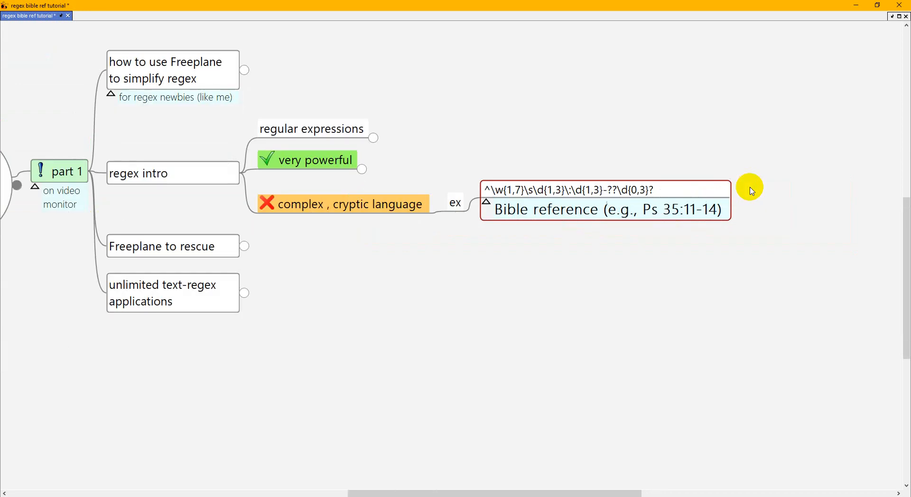
key("alt+Up")
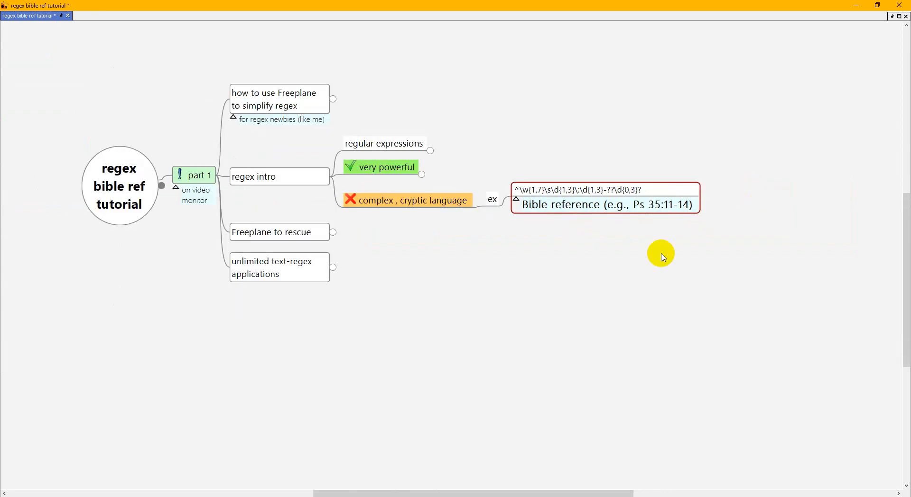
Step: Fold the "regex intro" branch and unfold "Freeplane to rescue"
left_click(260, 185)
key("space")
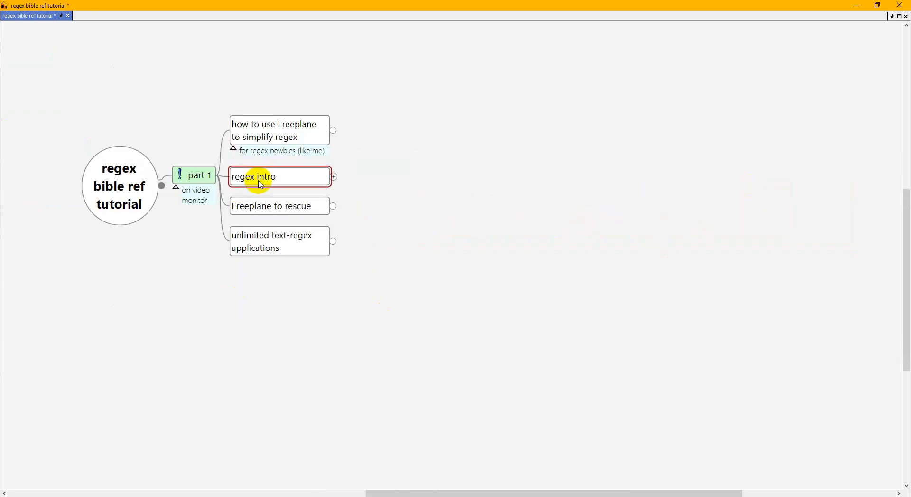
key("Down")
key("space")
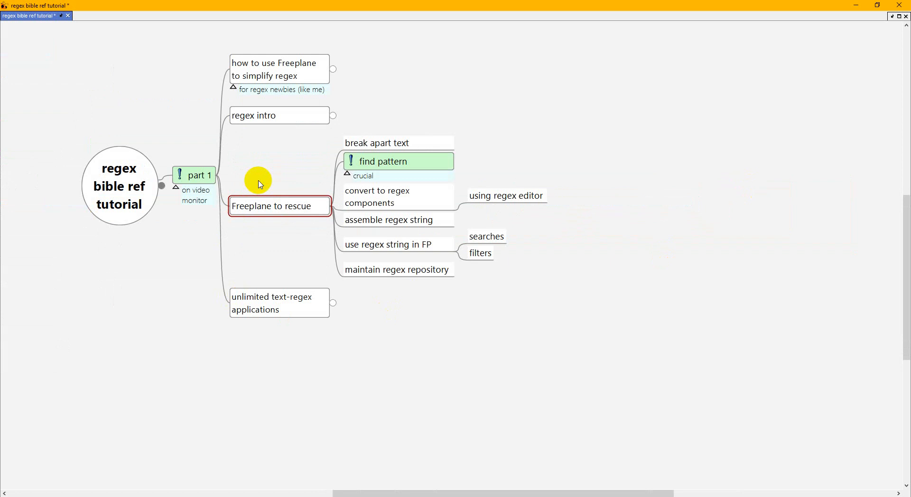
Step: Unfold "regex intro" again, then enlarge its example regex string by one font step and hide the string's details
key("Up")
key("space")
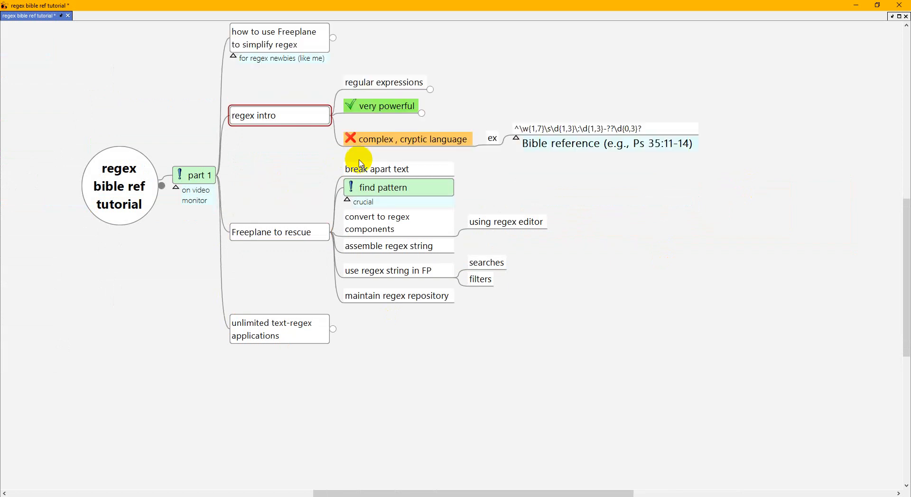
left_click(530, 131)
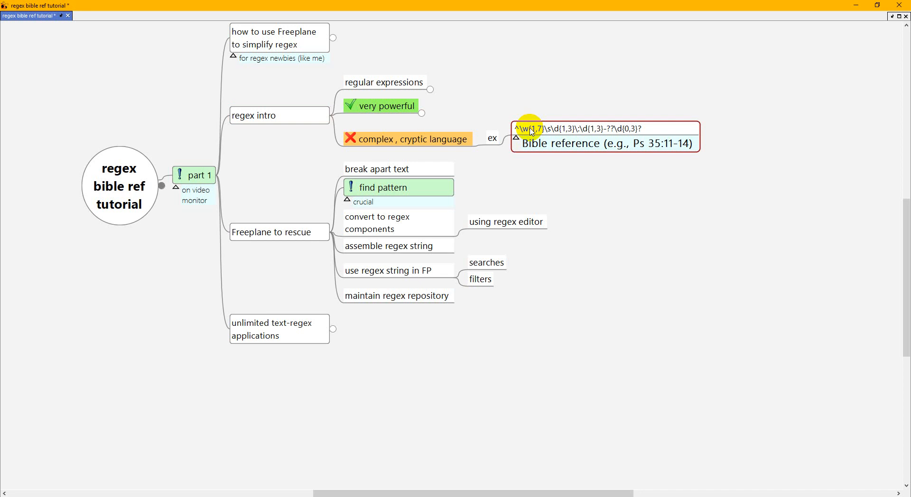
key("ctrl+plus")
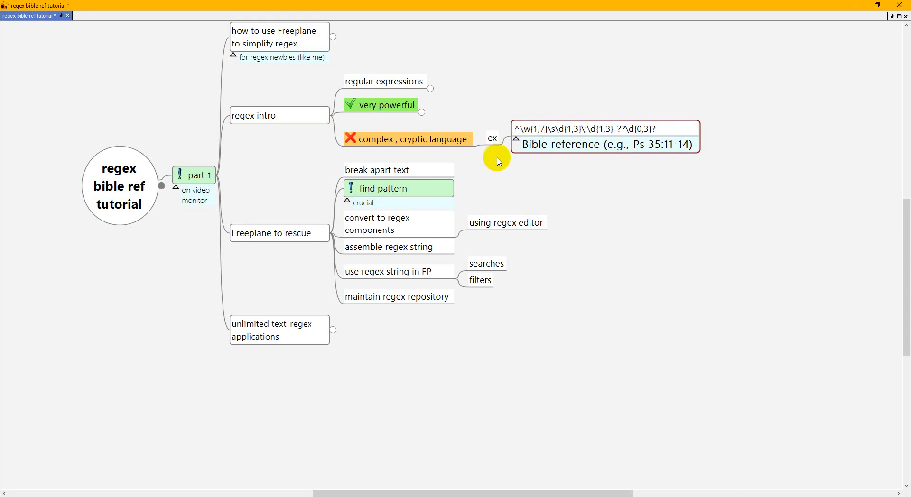
key("alt+F2")
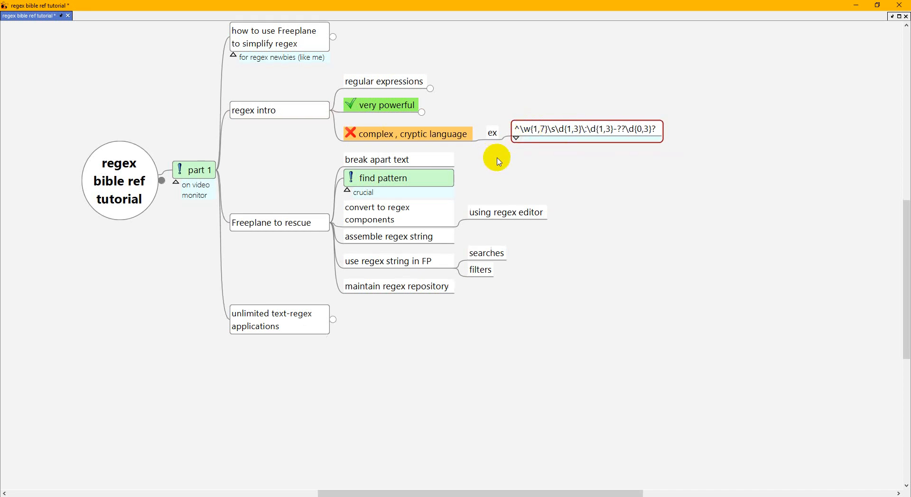
Step: Go through the "Freeplane to rescue" subnodes in order, from "break apart text" to "maintain regex repository", including the regex editor, searches and filters
left_click(396, 164)
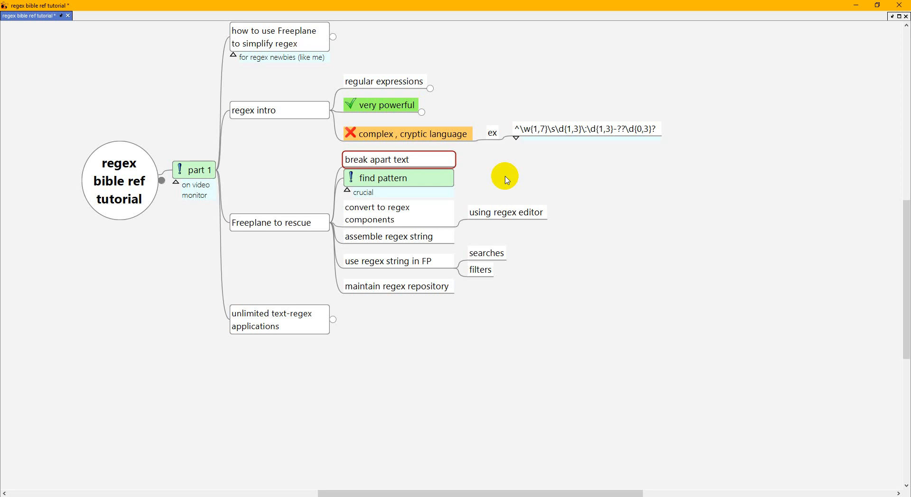
key("Down")
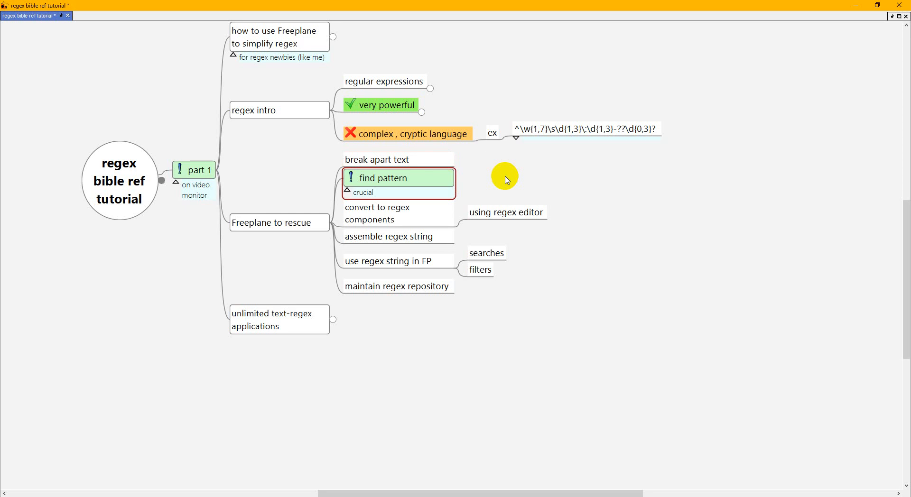
left_click(437, 222)
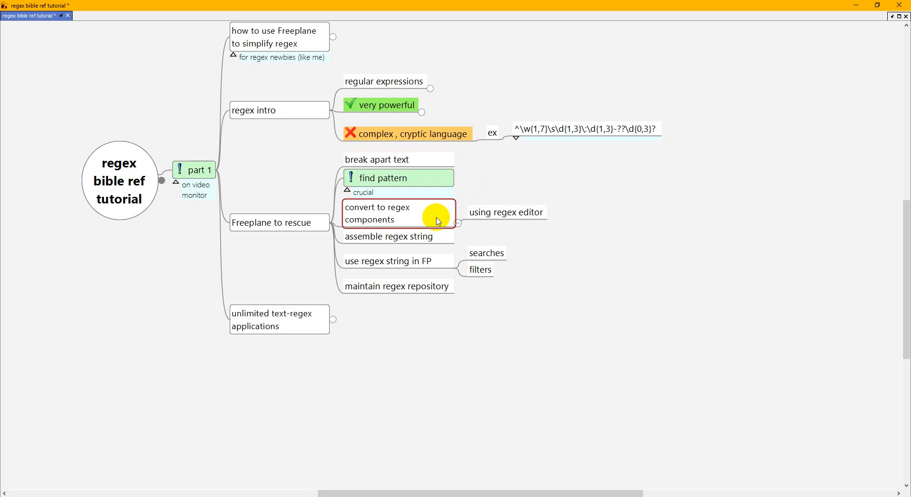
left_click(491, 213)
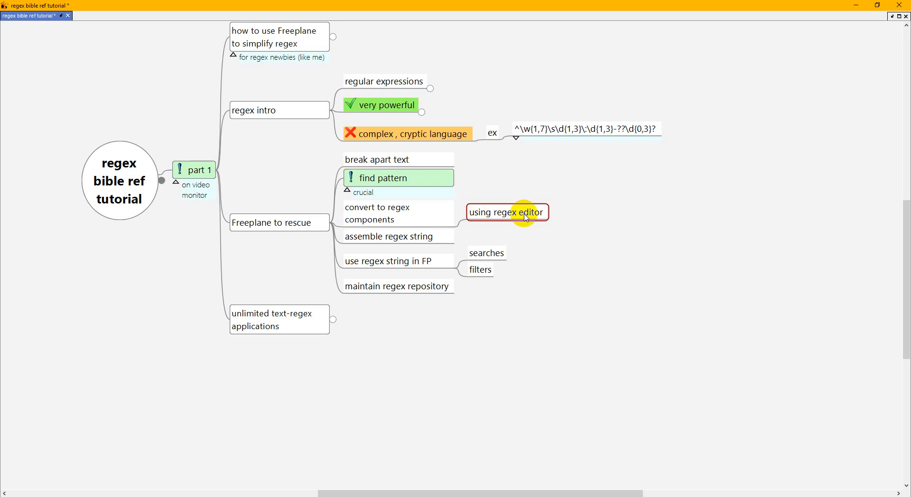
left_click(401, 241)
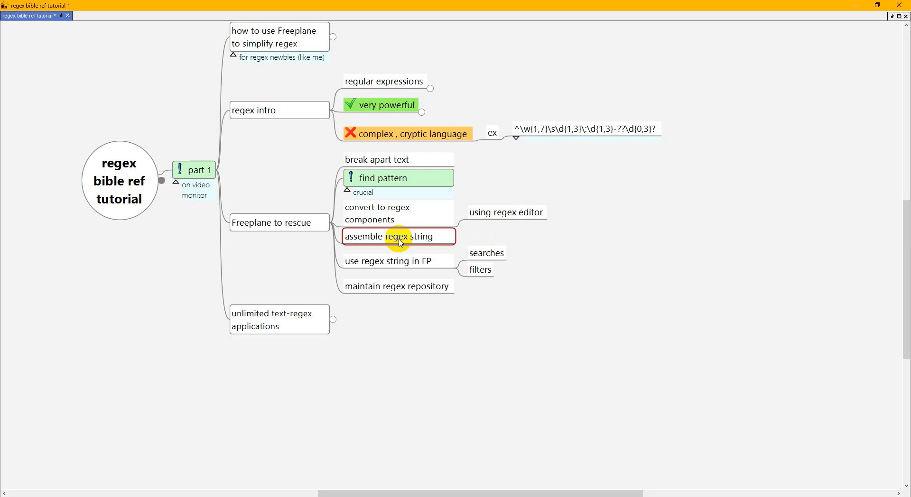
left_click(426, 266)
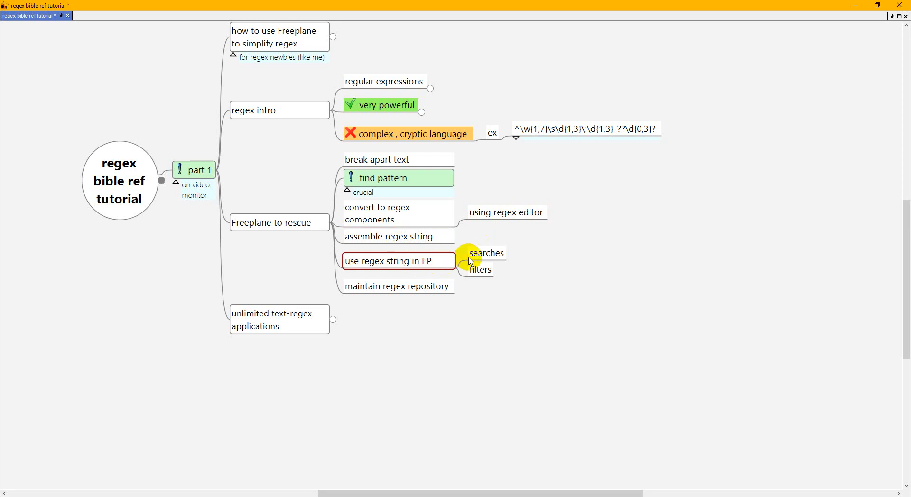
left_click(485, 253)
left_click(480, 273)
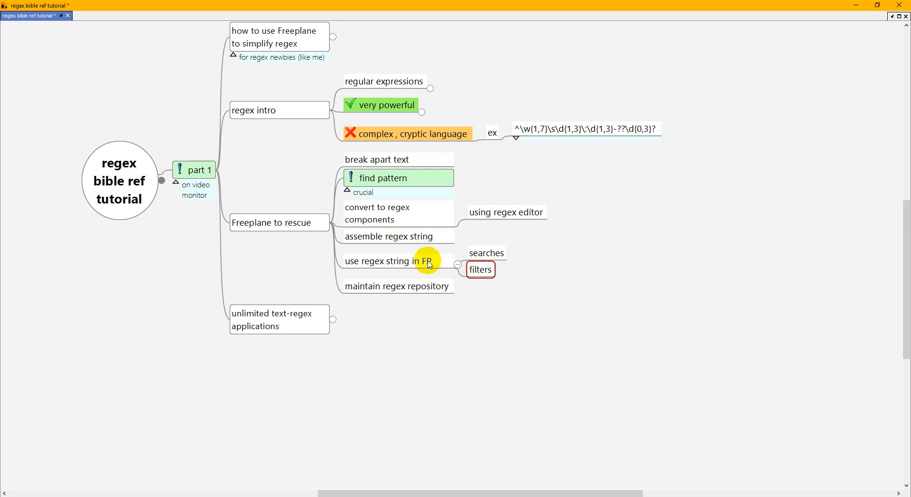
left_click(417, 289)
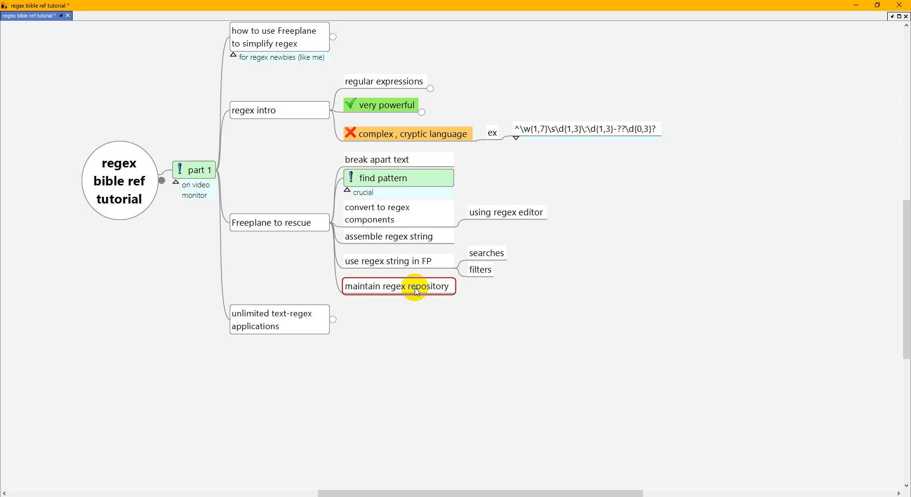
Step: Fold the "Freeplane to rescue" branch and unfold "unlimited text-regex applications"
key("Left")
key("space")
key("Down")
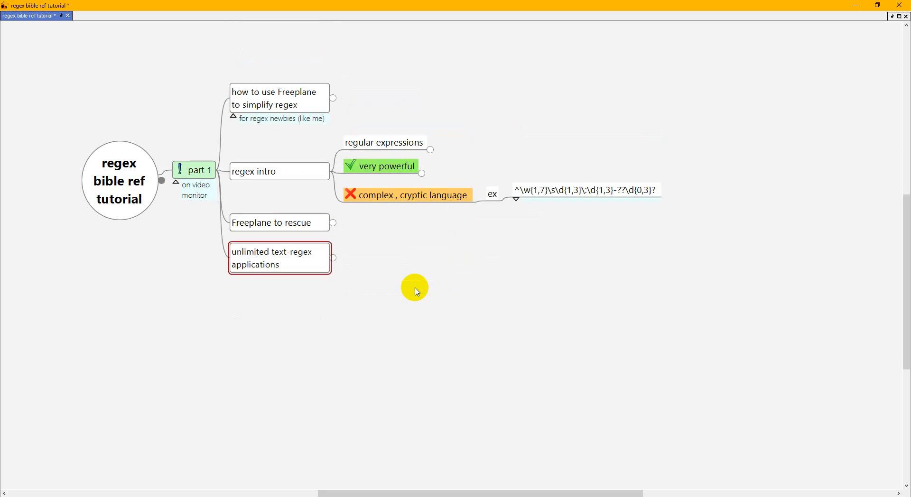
key("space")
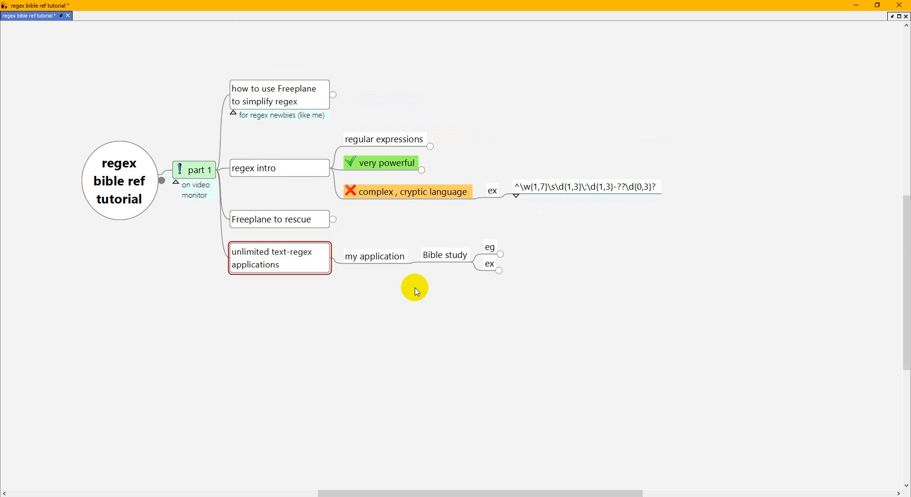
Step: Follow "my application" through "Bible study" and "eg" to "paste Bible verses/passages", and unfold its "from" node
key("Right")
key("Right")
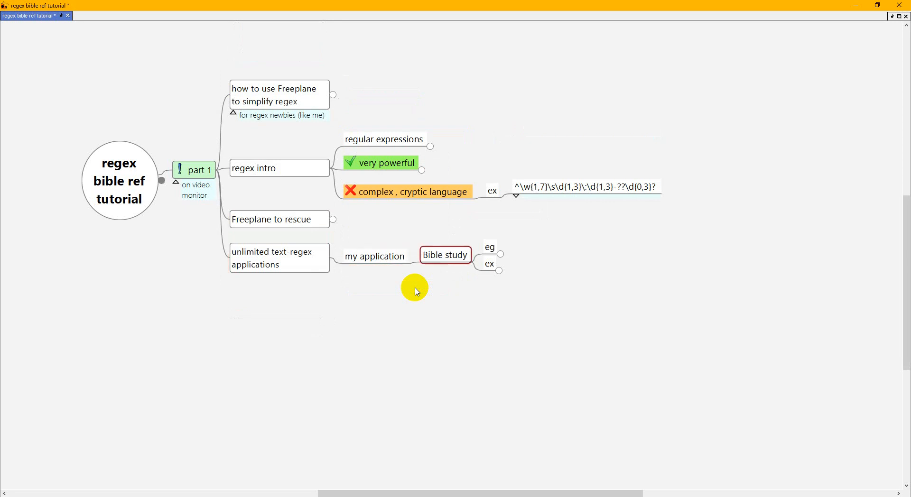
key("Right")
key("Right")
key("Right")
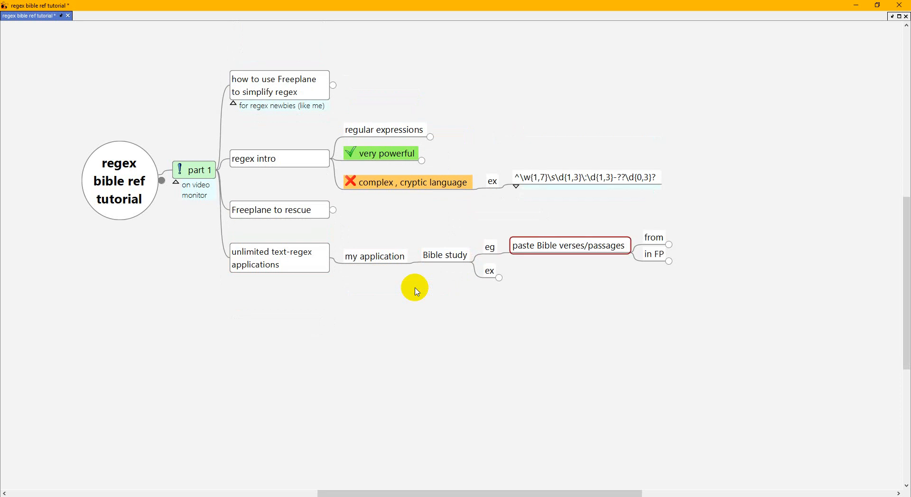
key("Right")
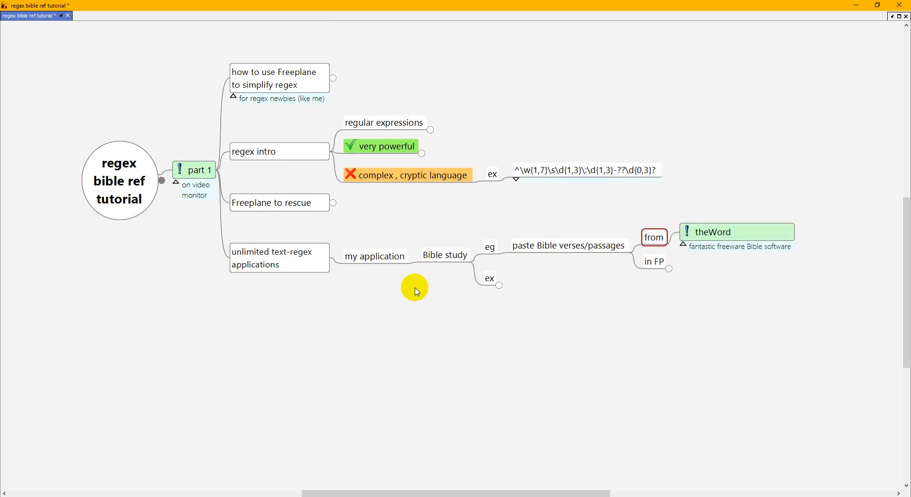
Step: Go to "theWord", then unfold "in FP" and step through "change text format" and "find Bible references"
key("Right")
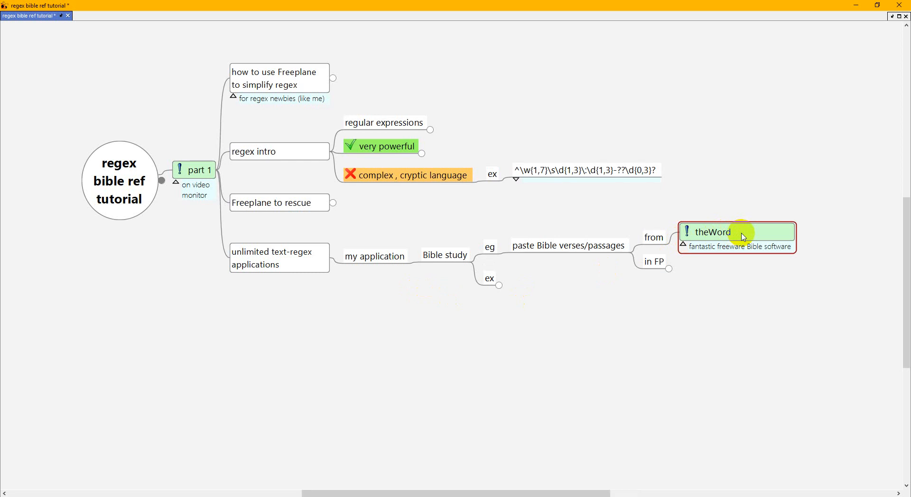
left_click(652, 266)
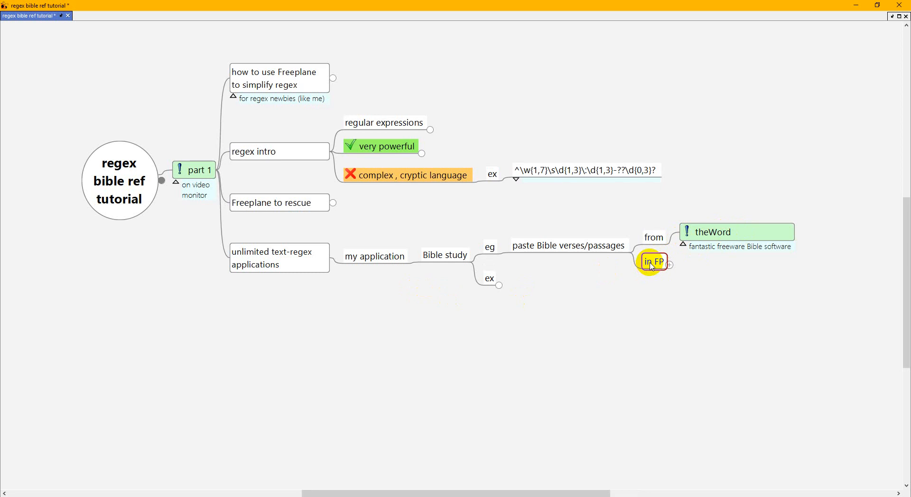
left_click(652, 266)
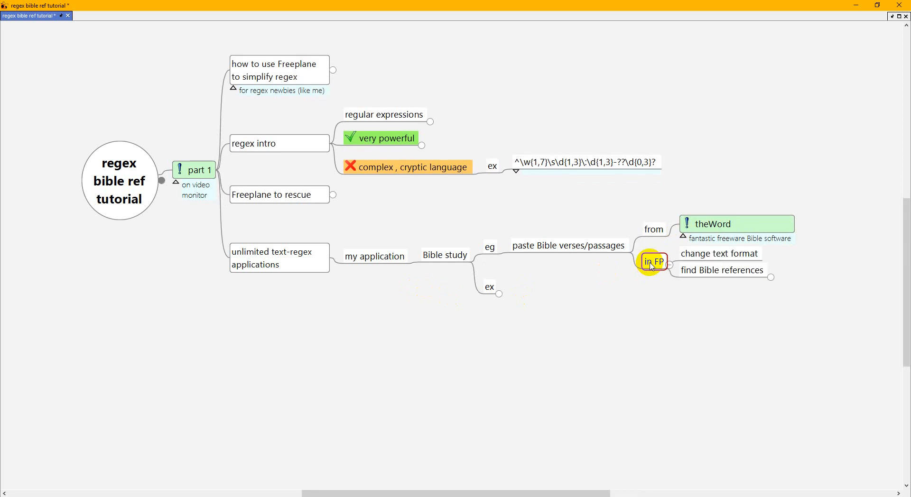
key("Right")
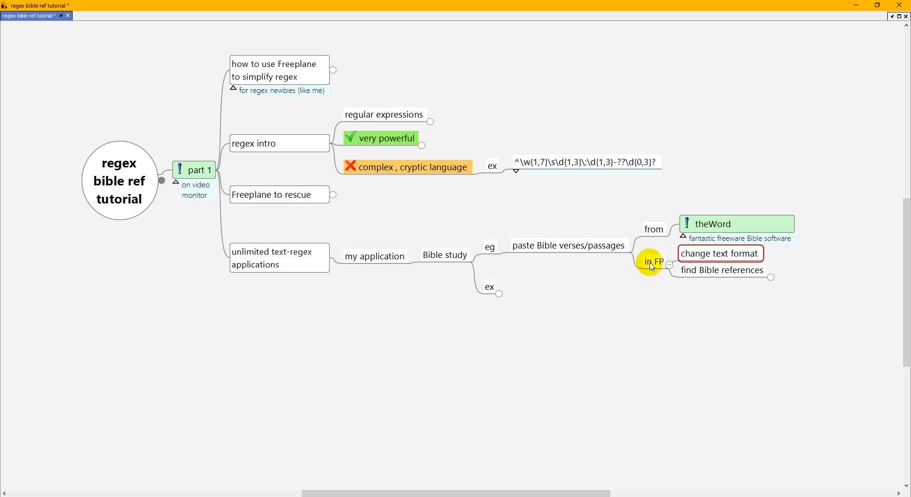
key("Down")
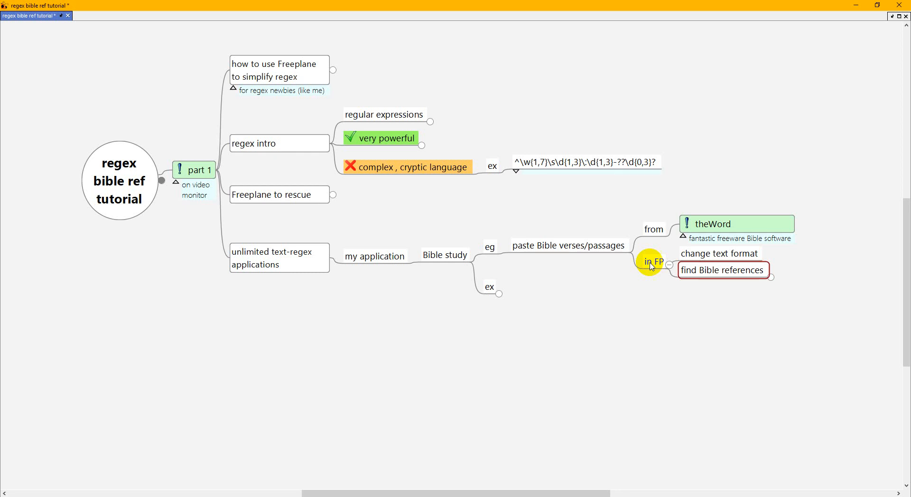
Step: Unfold "find Bible references" and step through its subnodes "in imported text" and "via regex."
left_click(707, 273)
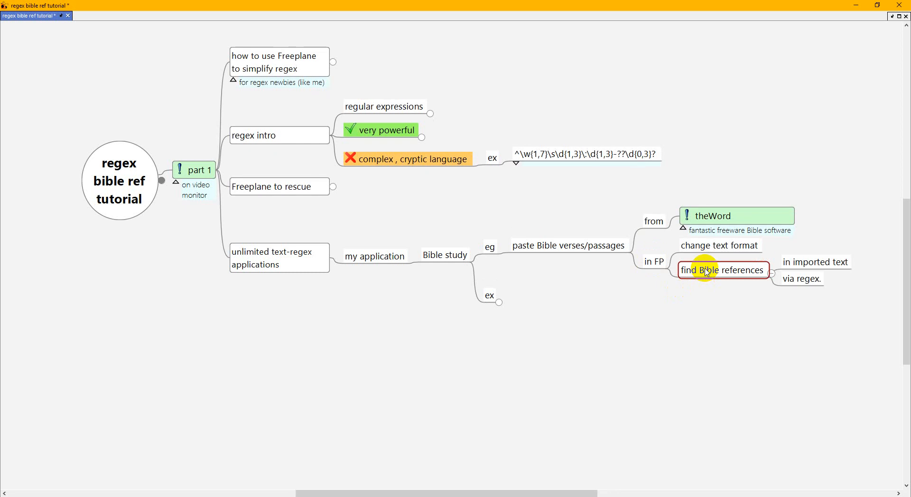
key("Right")
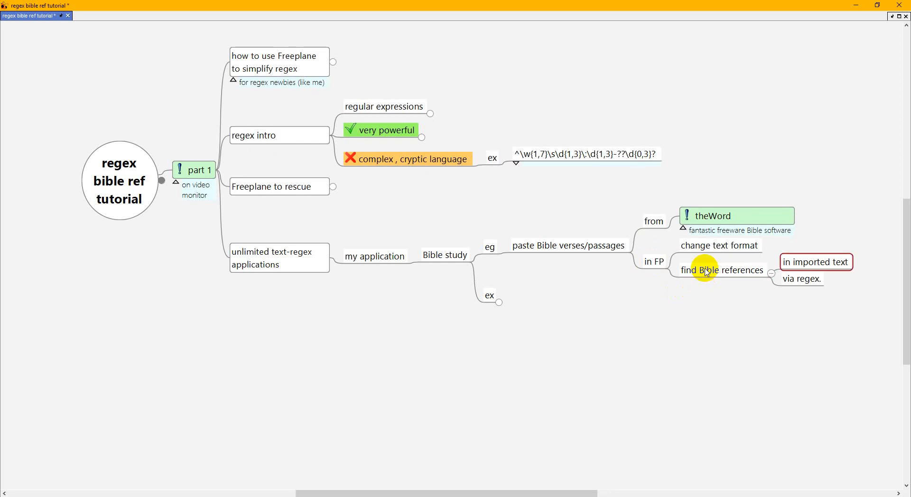
key("Down")
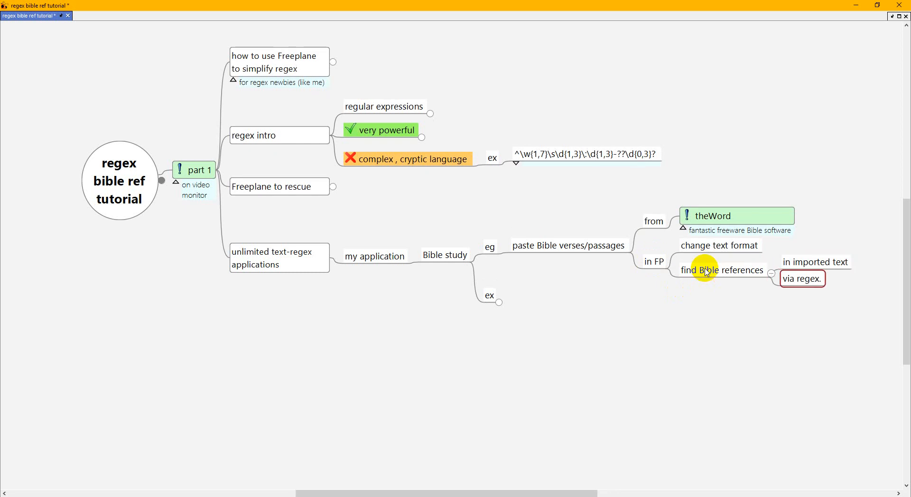
Step: Unfold "ex" to "other mindmap", then move the tutorial map to the second monitor and activate the FP regex tricks map
key("Down")
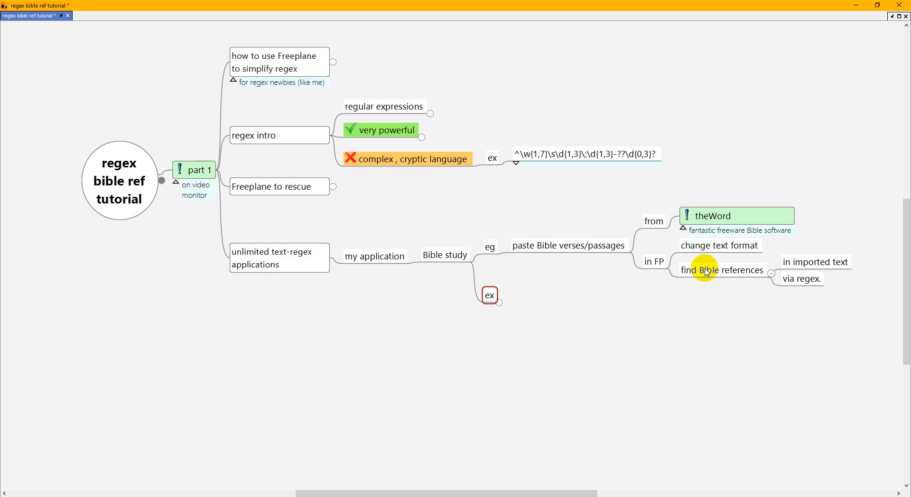
key("Right")
key("Right")
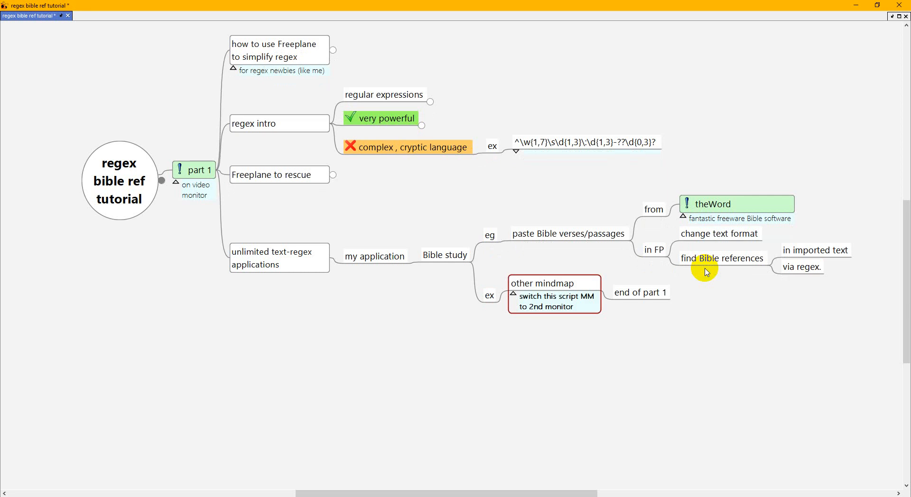
key("super+shift+Right")
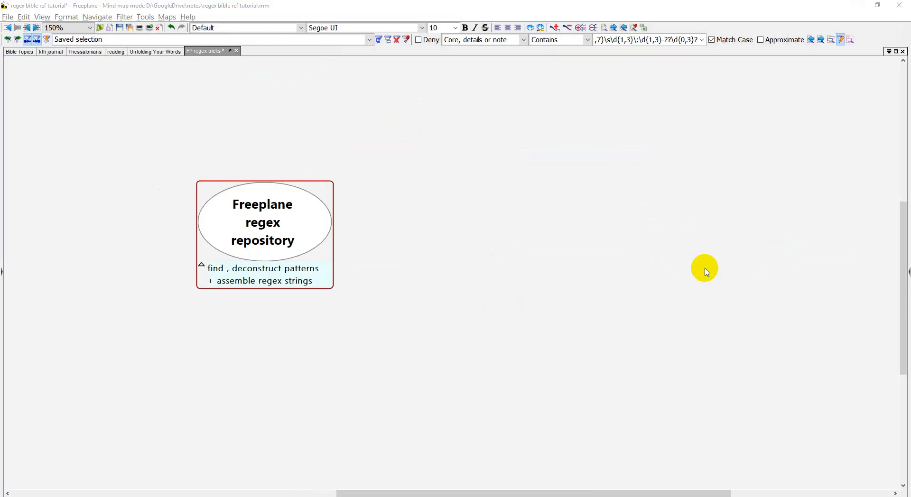
left_click(415, 248)
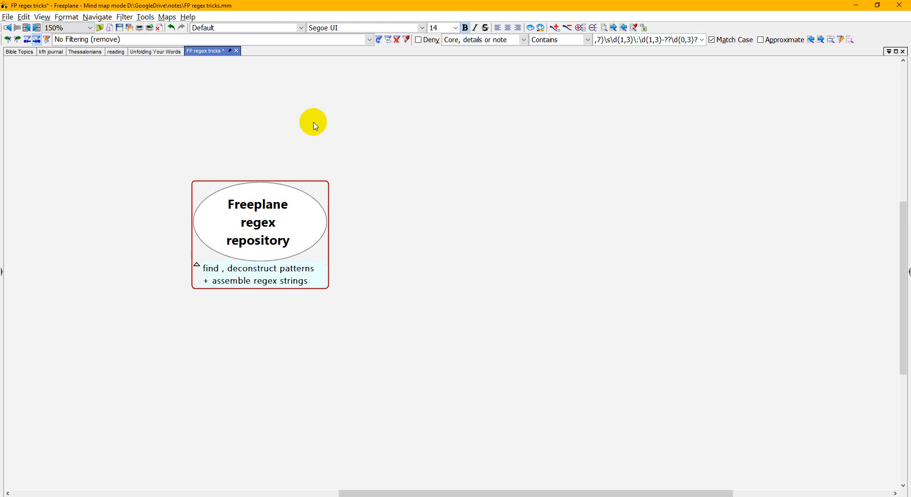
Step: Switch to theWord and maximize its verse list view
key("alt+Tab")
key("Tab")
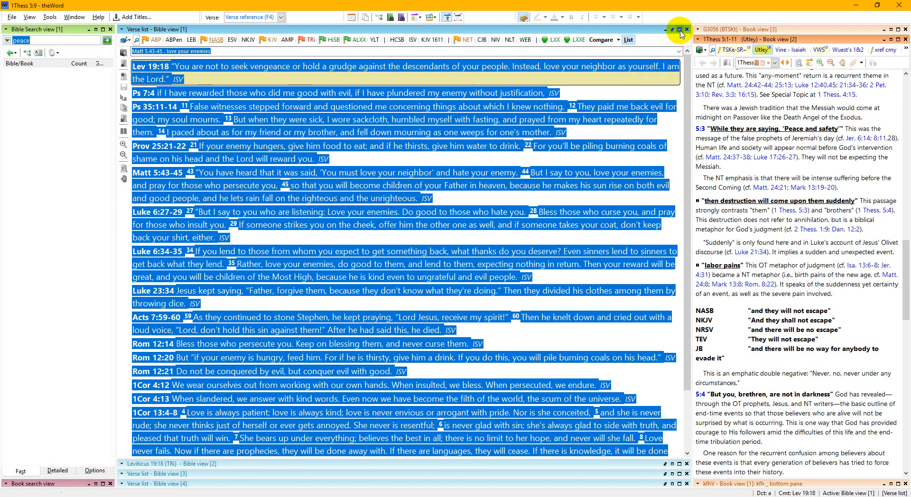
left_click(680, 29)
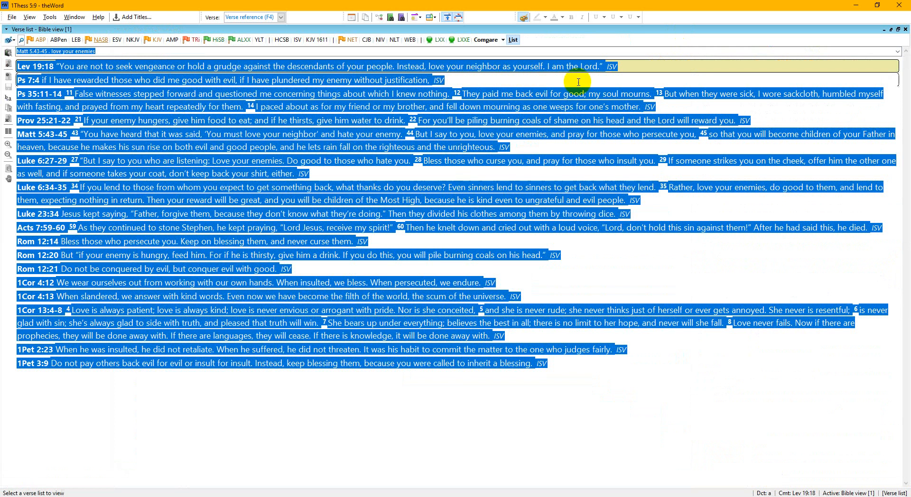
Step: Copy all verses of the "love your enemies" list and paste them under the "Freeplane regex repository" root in Freeplane
left_click(445, 243)
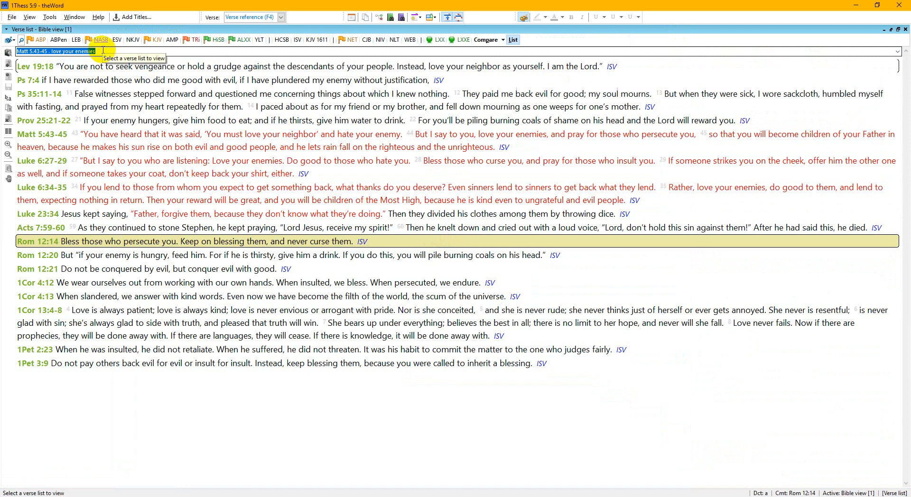
left_click(232, 71)
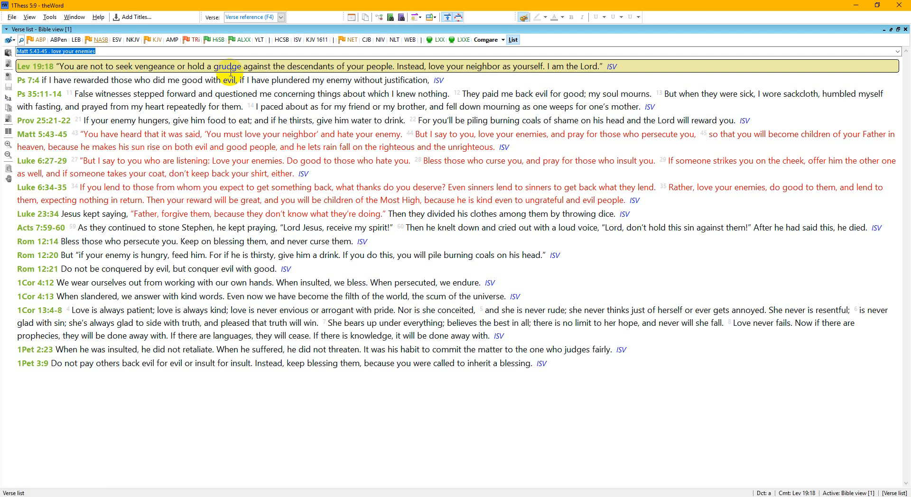
key("ctrl+a")
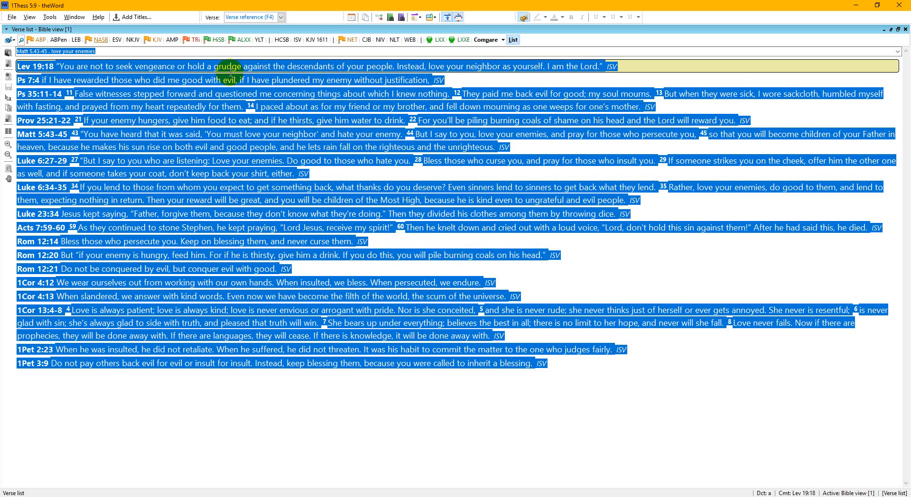
key("alt+Tab")
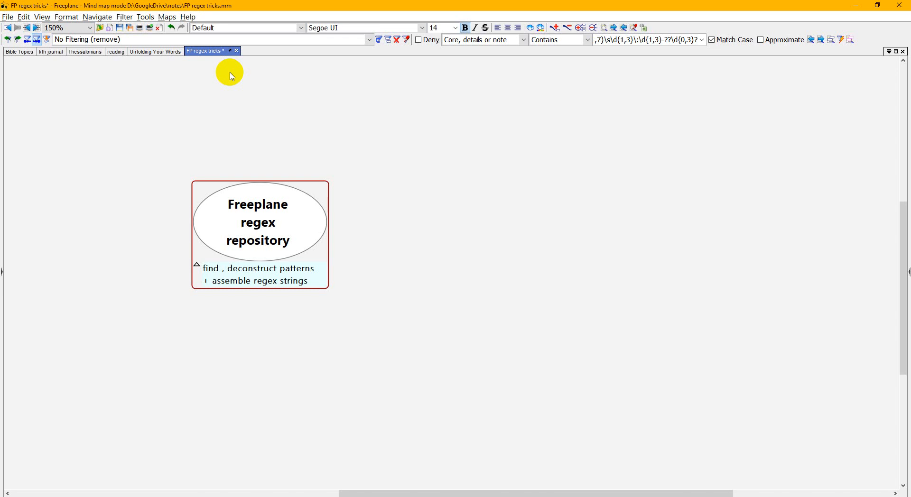
key("ctrl+v")
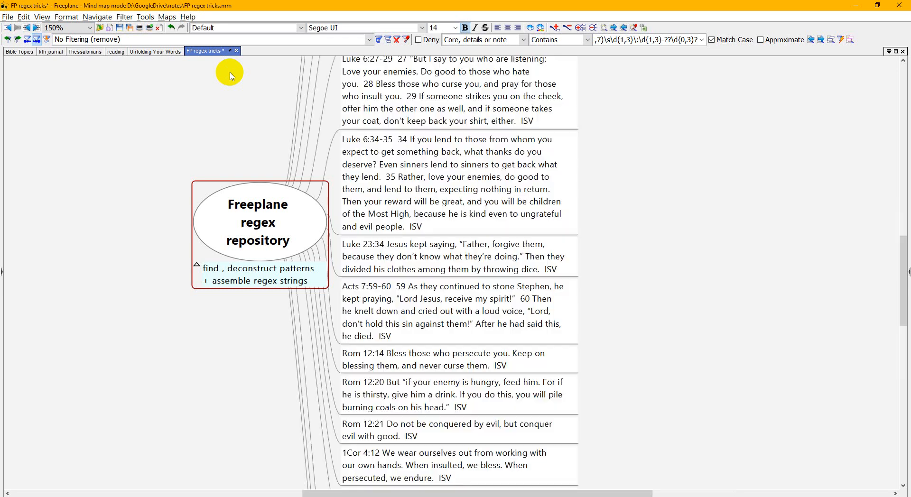
Step: Split the Lev 19:18 node after its reference and make the verse text a child of the reference node
key("Right")
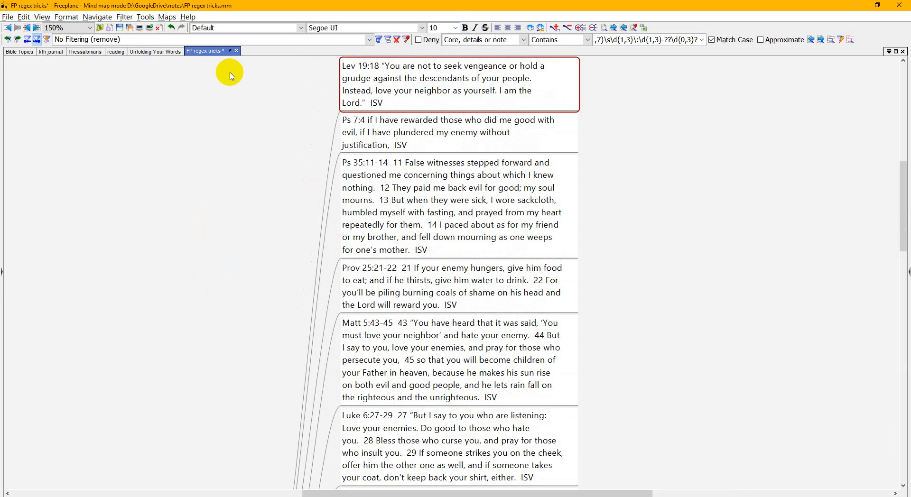
double_click(382, 67)
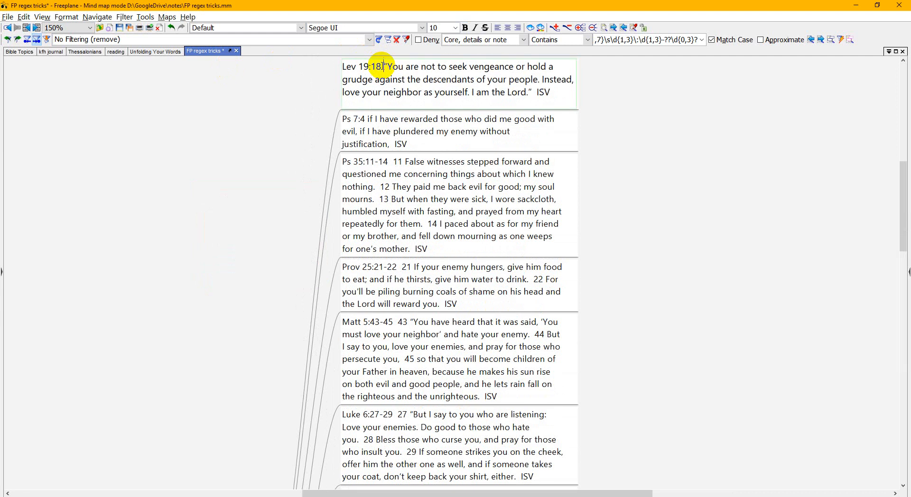
key("alt+s")
key("Down")
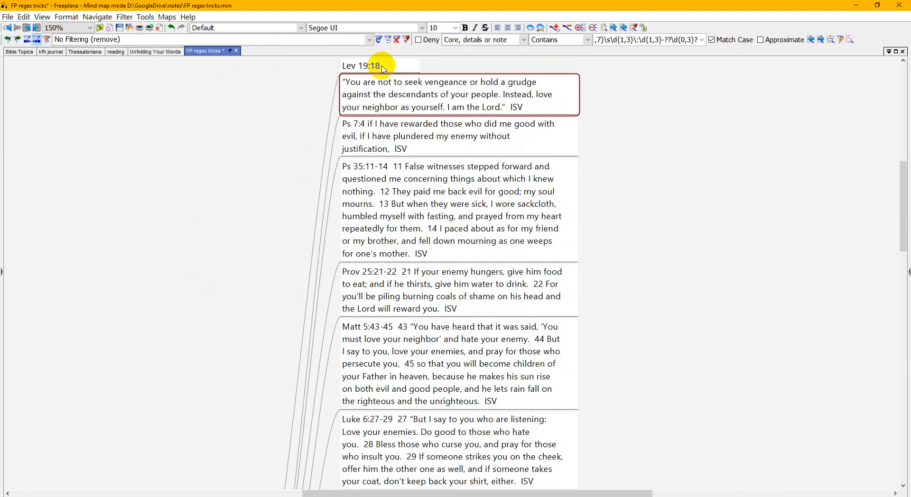
key("ctrl+Right")
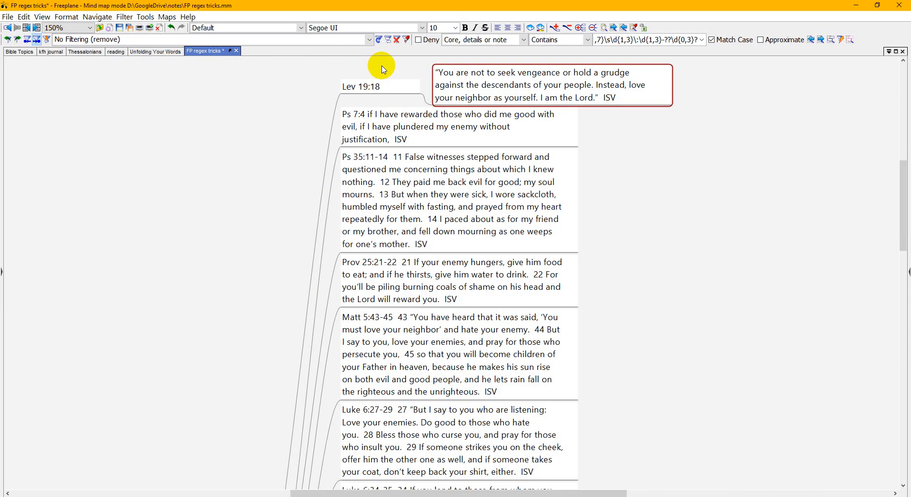
key("Left")
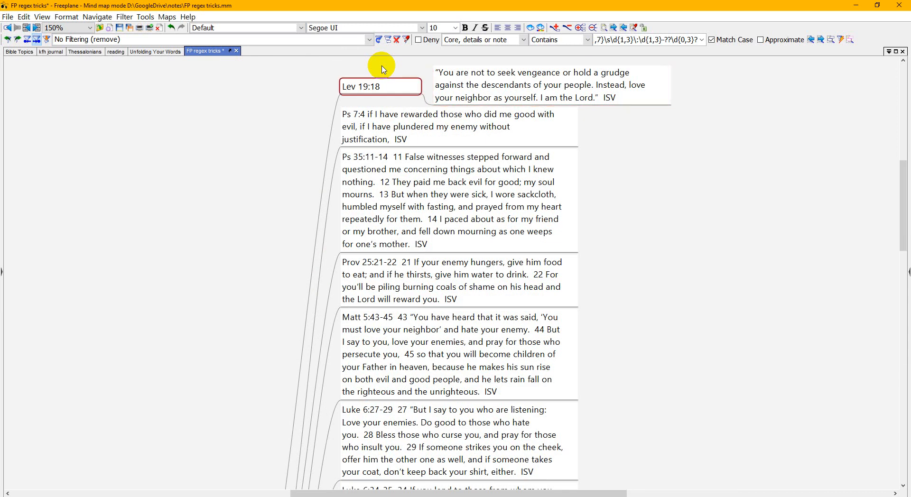
key("Right")
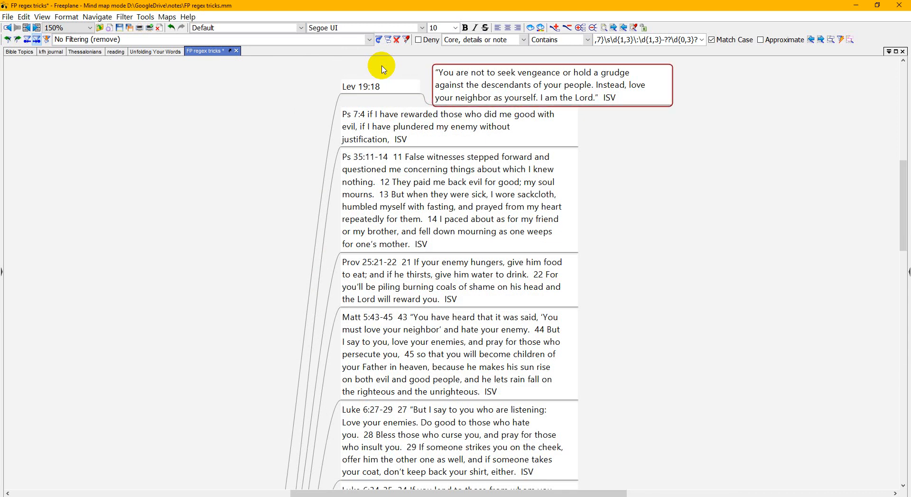
key("Left")
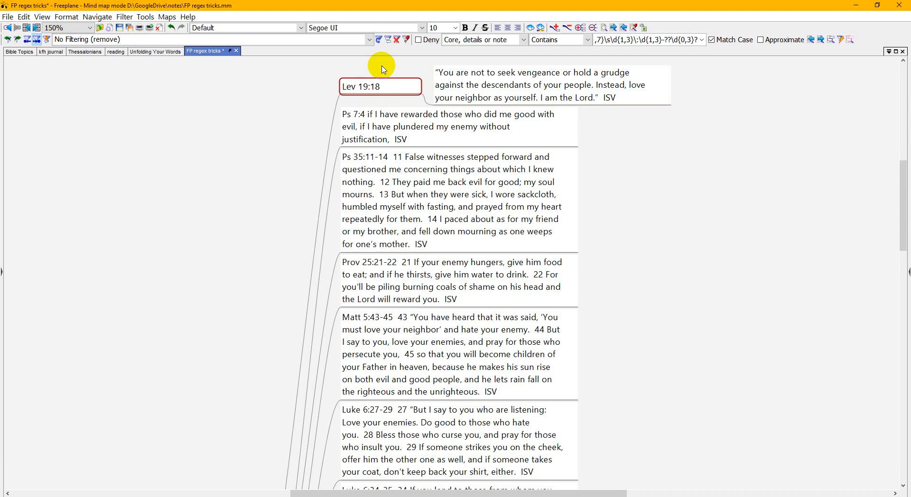
Step: Split the Ps 35:11-14 reference from its verse text, make the text its child, and move the reference node above Ps 7:4
key("Down")
key("Down")
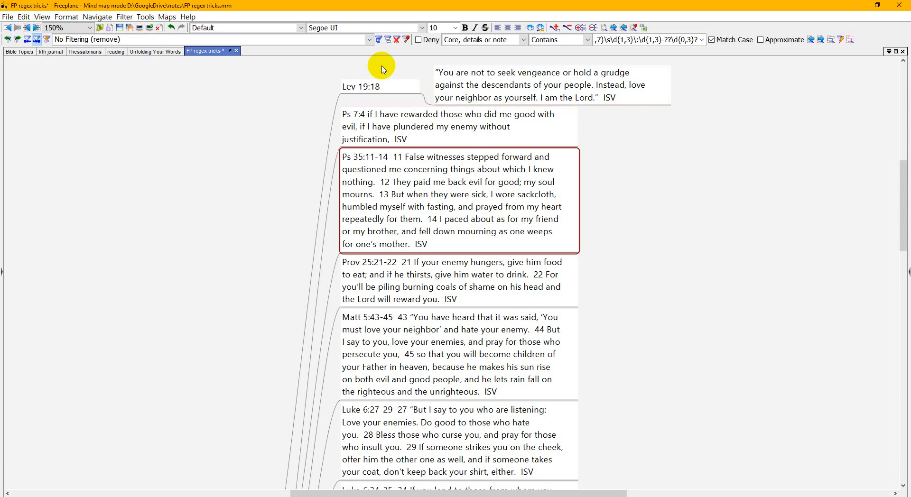
key("F2")
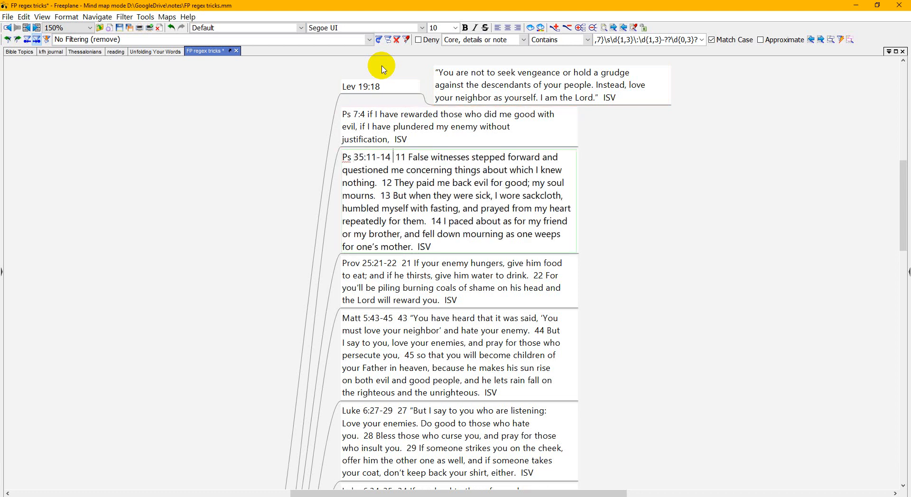
key("alt+s")
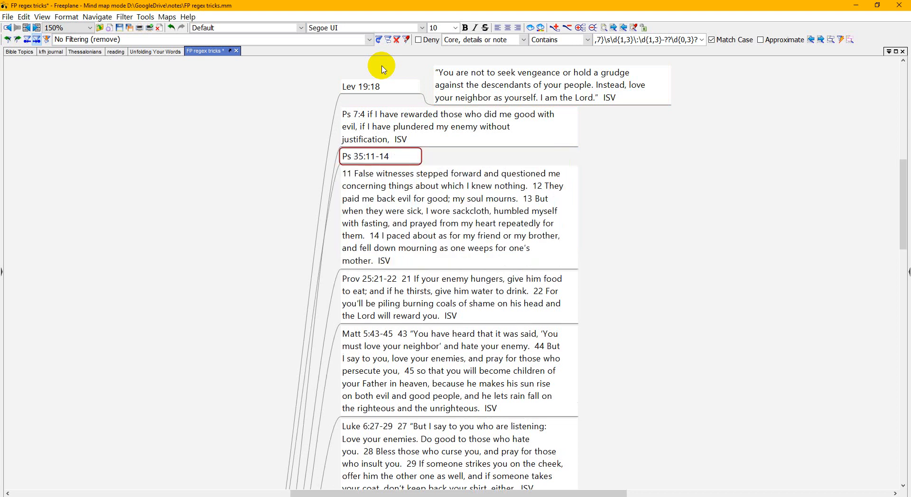
key("Down")
key("ctrl+Right")
key("Left")
key("ctrl+Up")
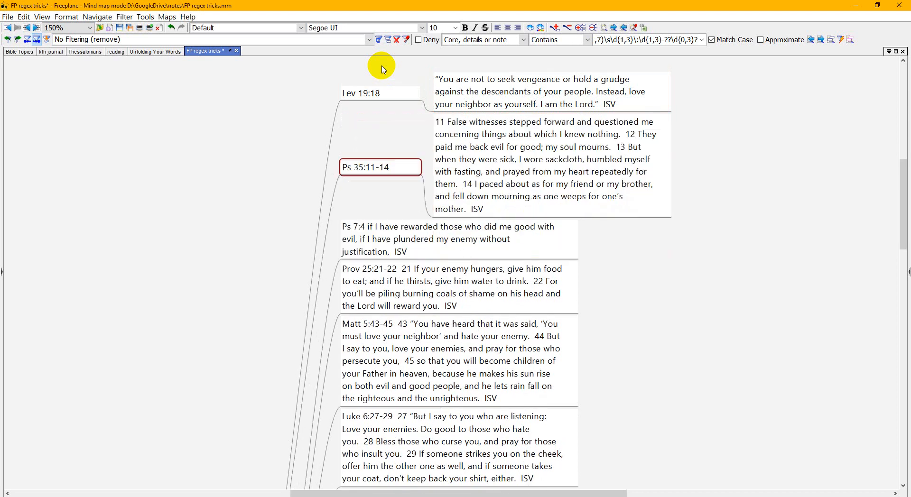
Step: Filter the map to the selected Lev 19:18 and Ps 35:11-14 nodes, then remove the filter
key("shift+Up")
key("alt+shift+f")
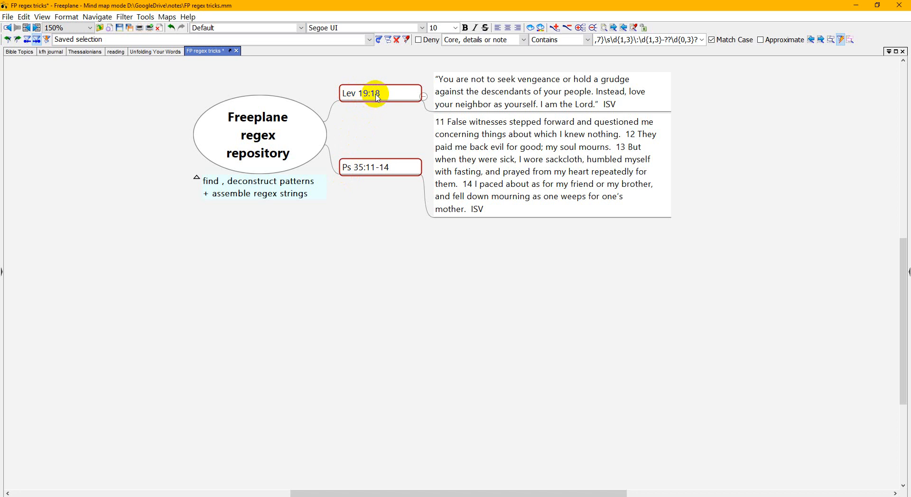
key("ctrl+shift+f")
Step: Move Ps 35:11-14 above Lev 19:18 and delete Lev 19:18 together with all verse nodes below it
left_click(385, 171)
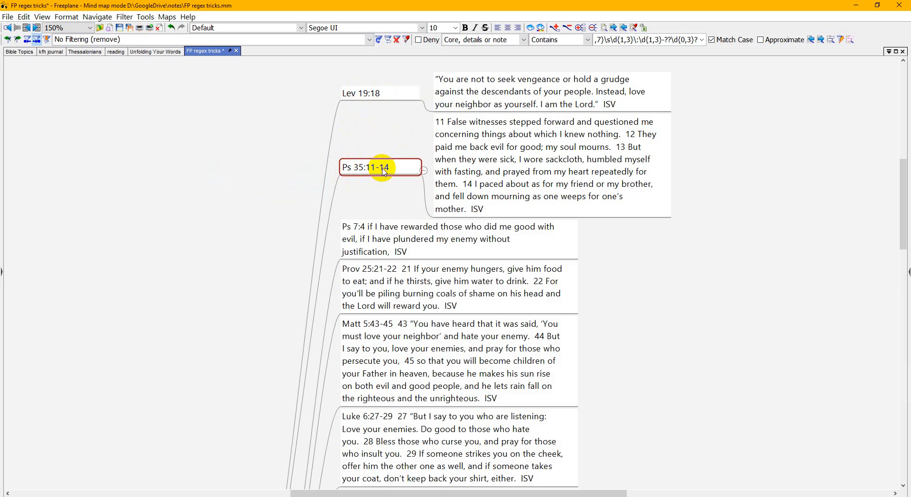
key("ctrl+Up")
key("Down")
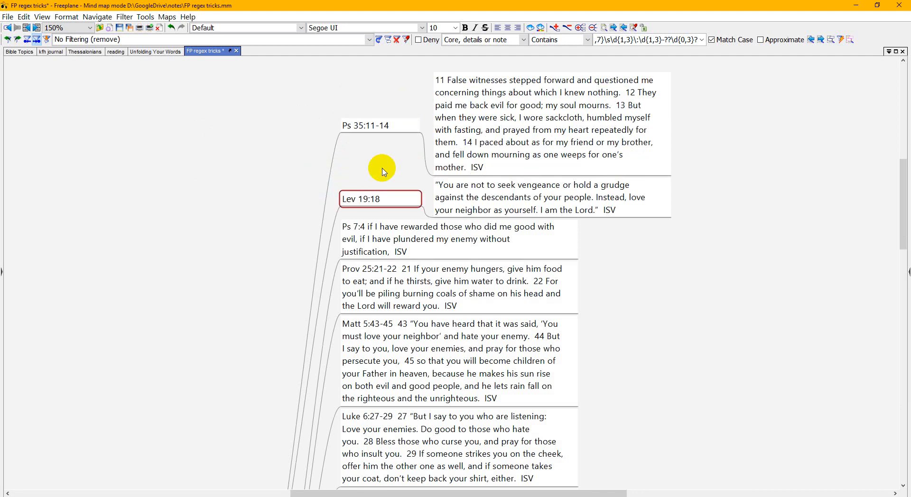
key("shift+End")
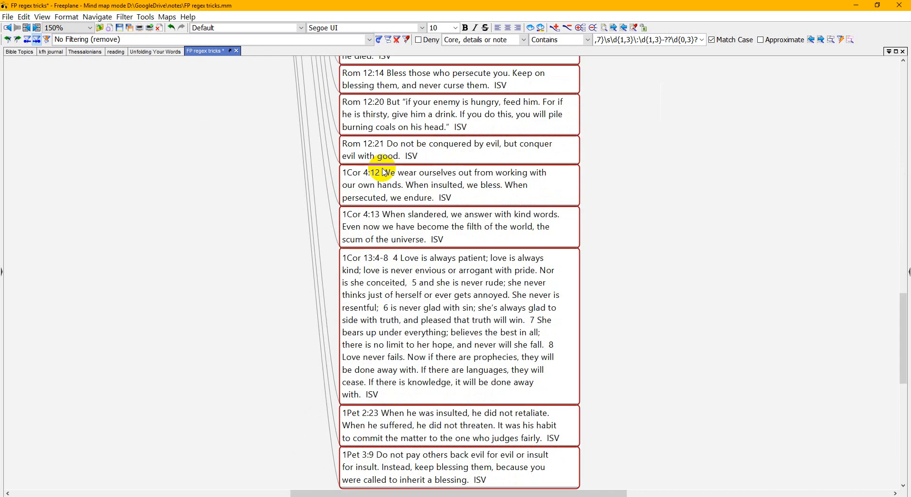
key("Delete")
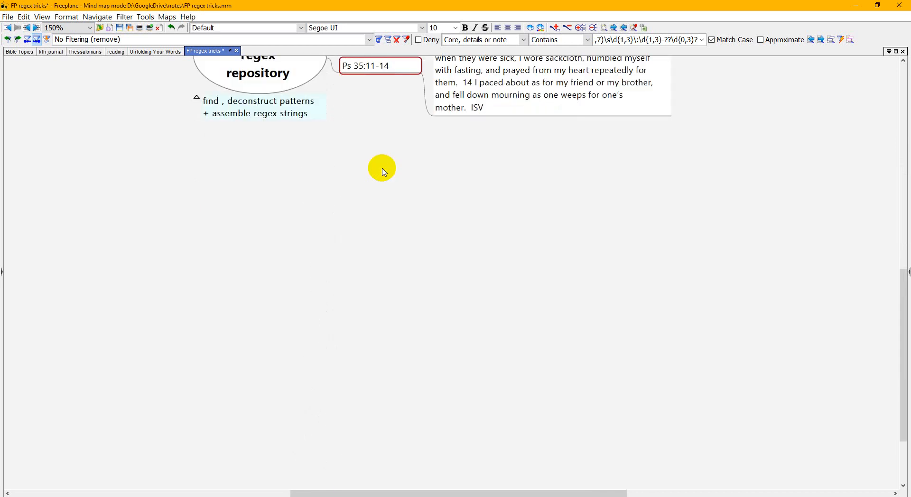
Step: Duplicate the Ps 35:11-14 branch on the opposite side of the root and join the copied reference and verse text into one node
left_click_drag(385, 172, 342, 325)
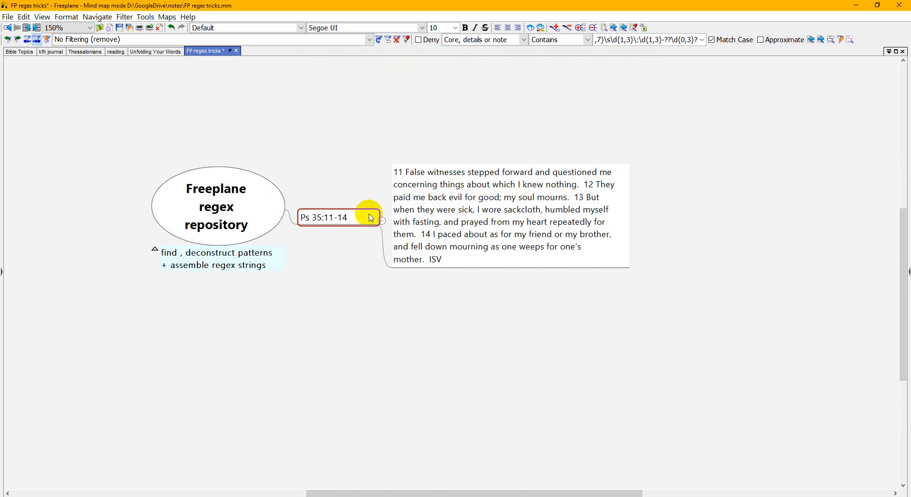
key("ctrl+shift+a")
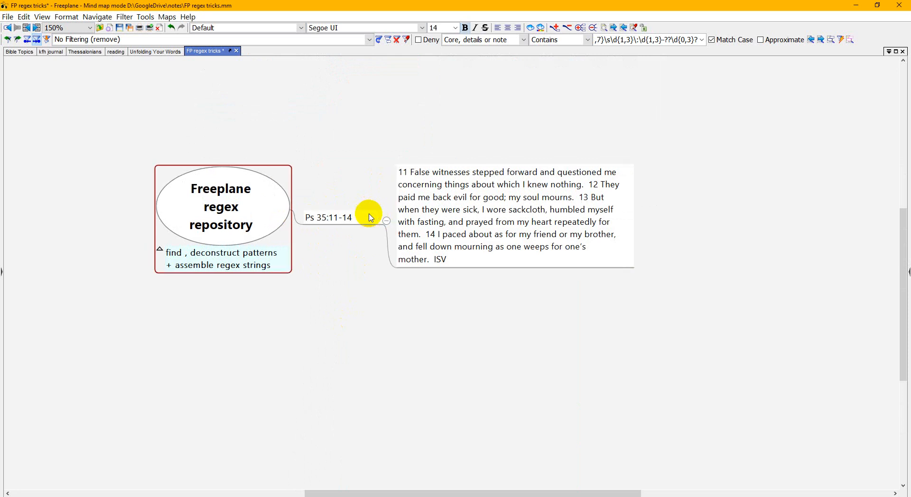
key("ctrl+v")
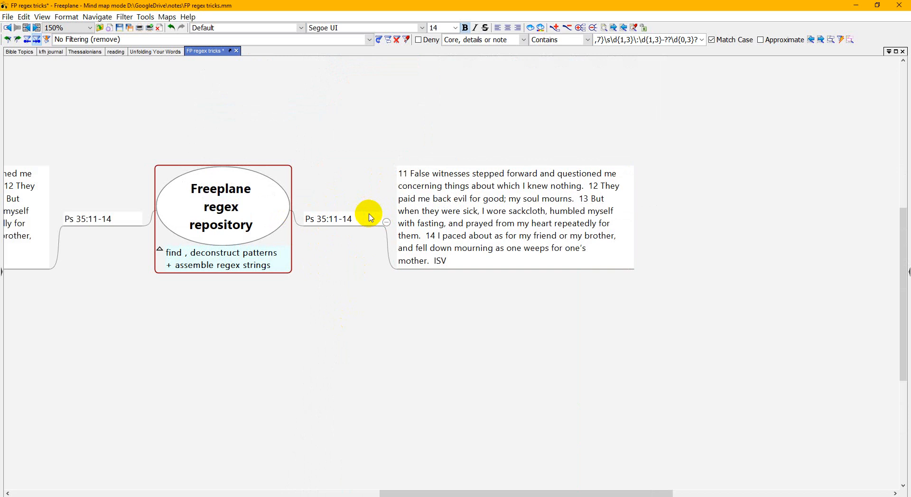
key("Left")
key("Left")
key("shift+Right")
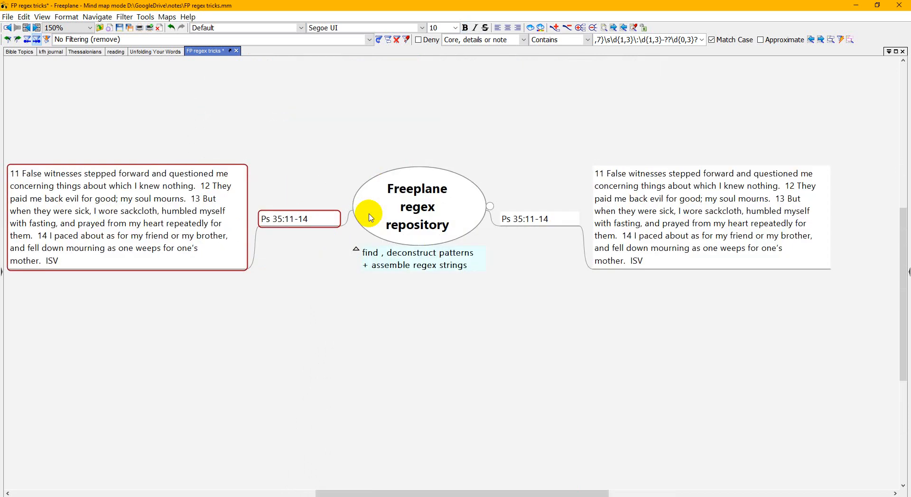
key("ctrl+j")
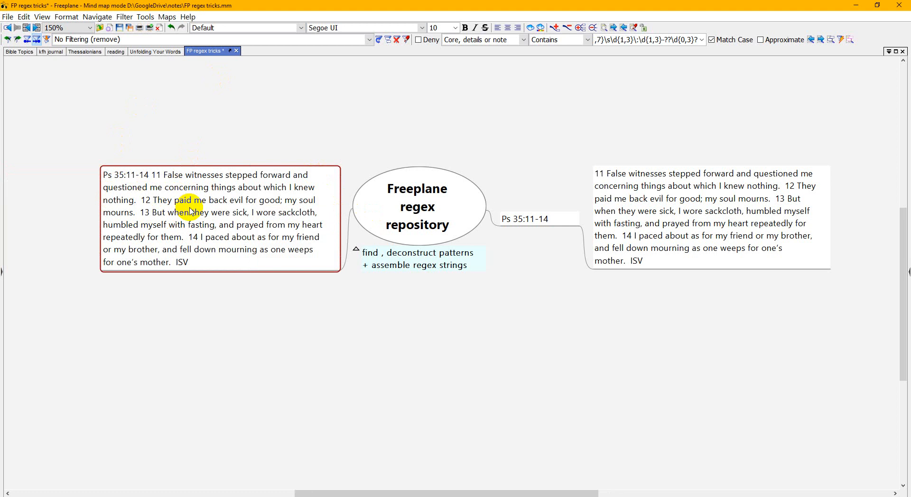
Step: Delete the verse text child of the original Ps 35:11-14 reference node
left_click_drag(428, 313, 305, 307)
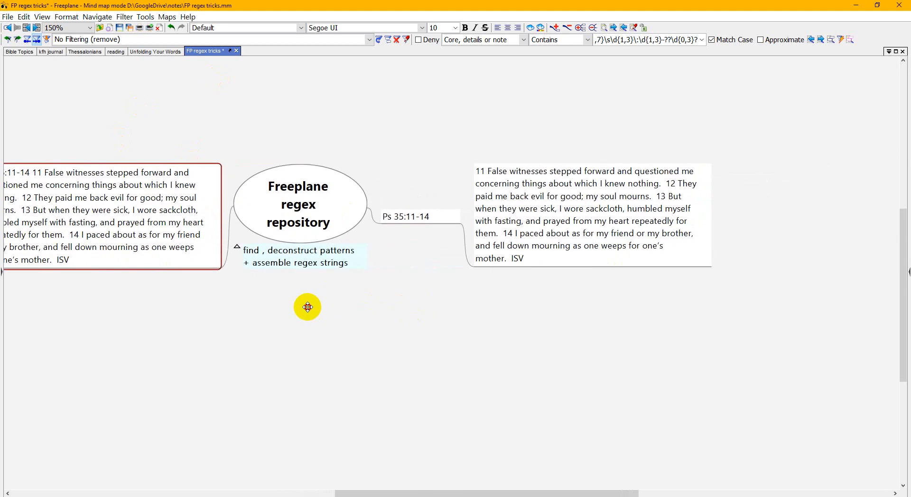
left_click(527, 188)
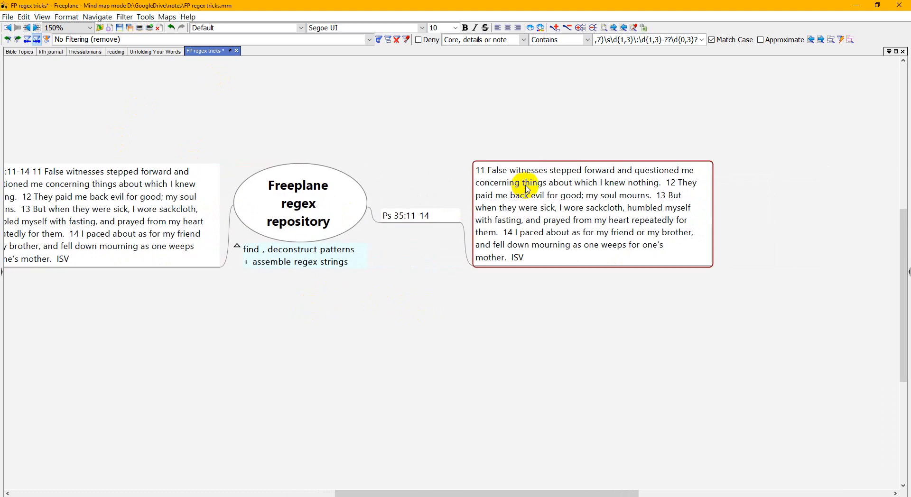
key("Delete")
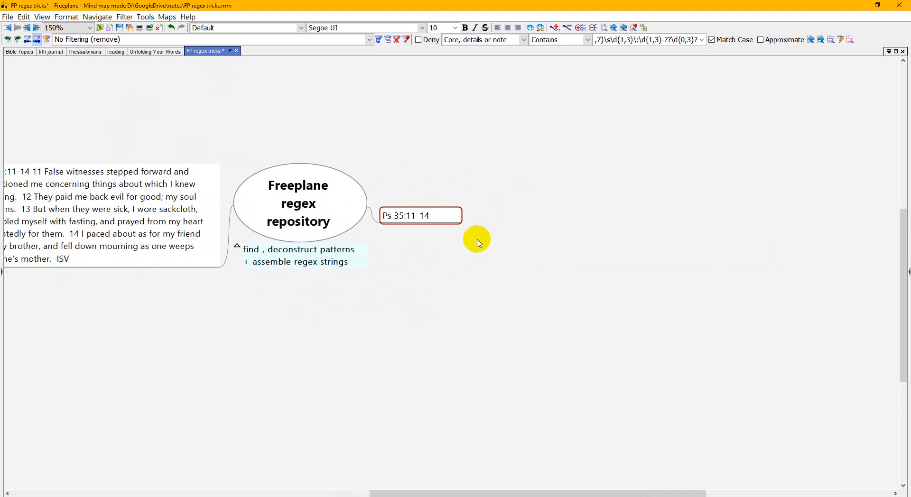
Step: Add two child nodes to the Ps 35:11-14 reference node: "line start" and "book (alpha)"
left_click_drag(138, 291, 176, 295)
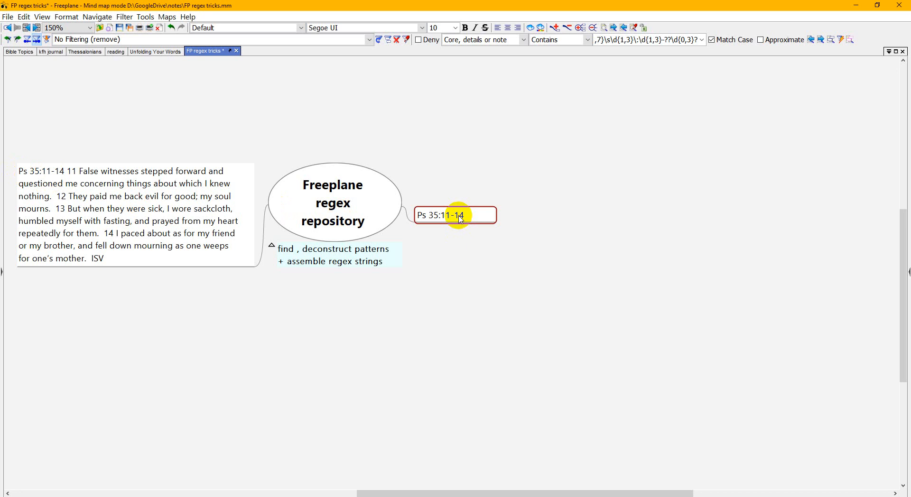
key("Insert")
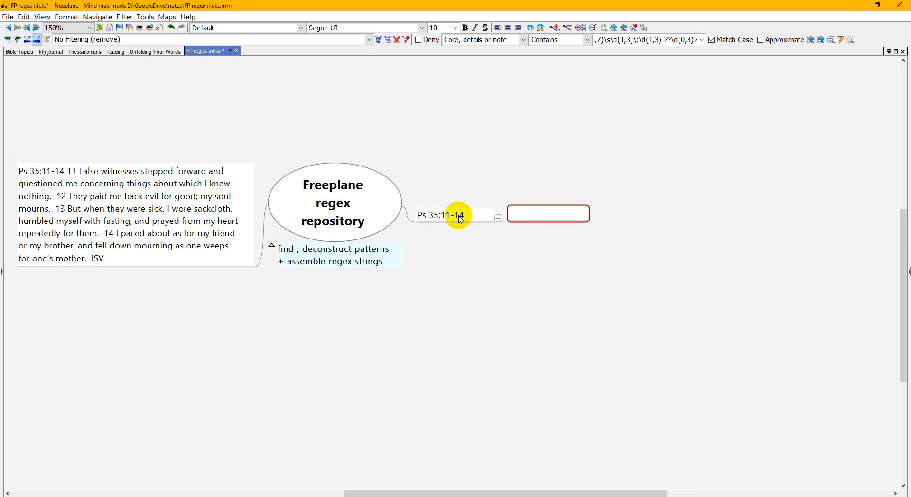
type("line start")
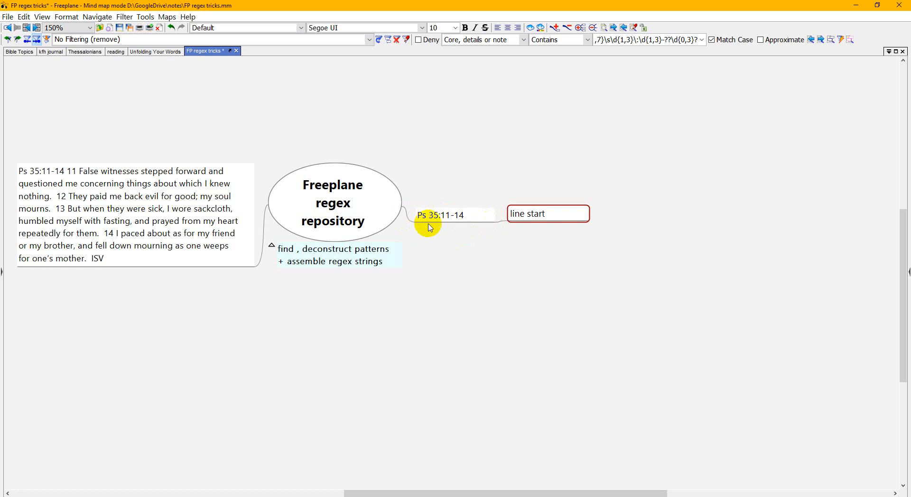
left_click(482, 222)
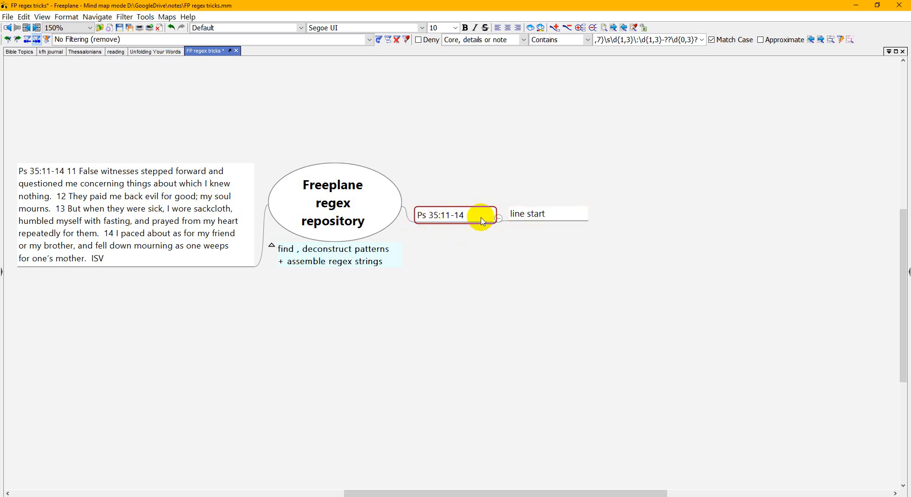
key("Insert")
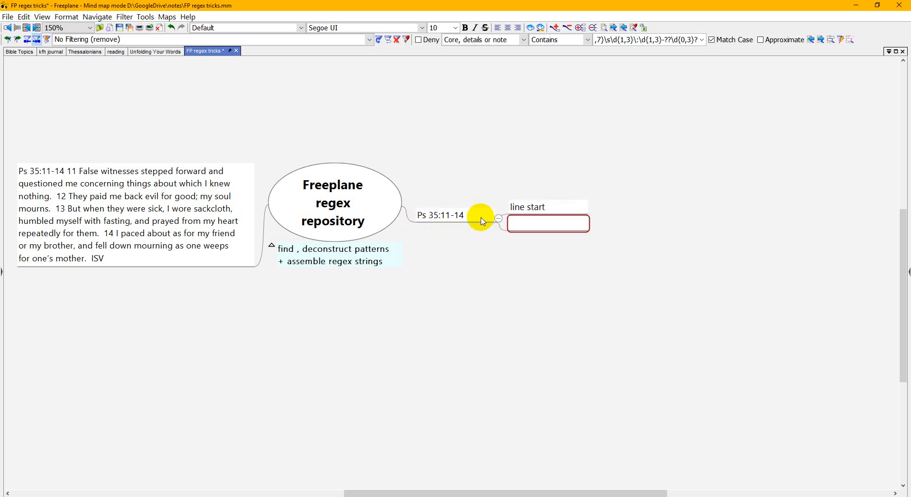
type("book ")
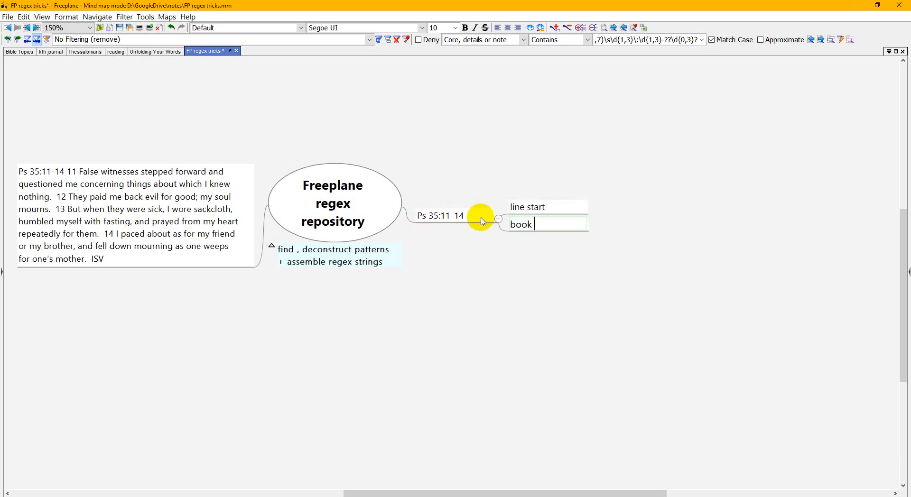
type("(alpha)")
key("Return")
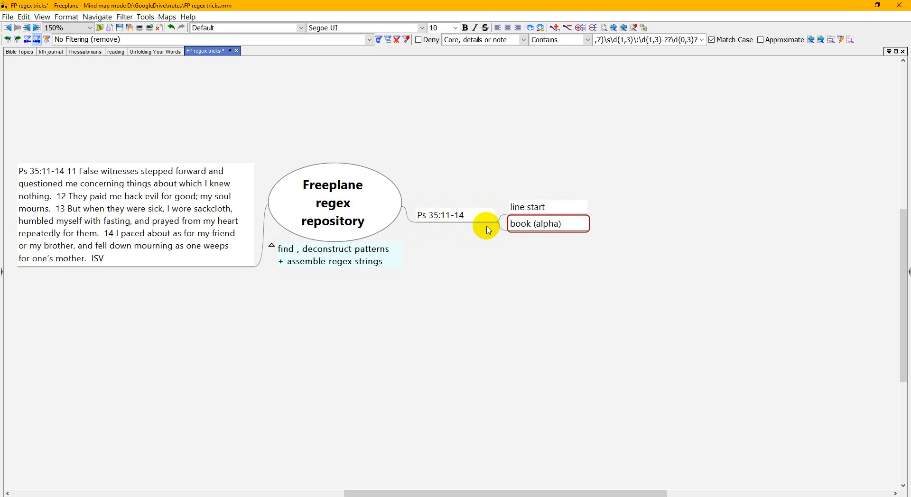
Step: Add the sibling nodes "space", "chapter (#)" and "separator (:)" below "book (alpha)"
key("Return")
type("space")
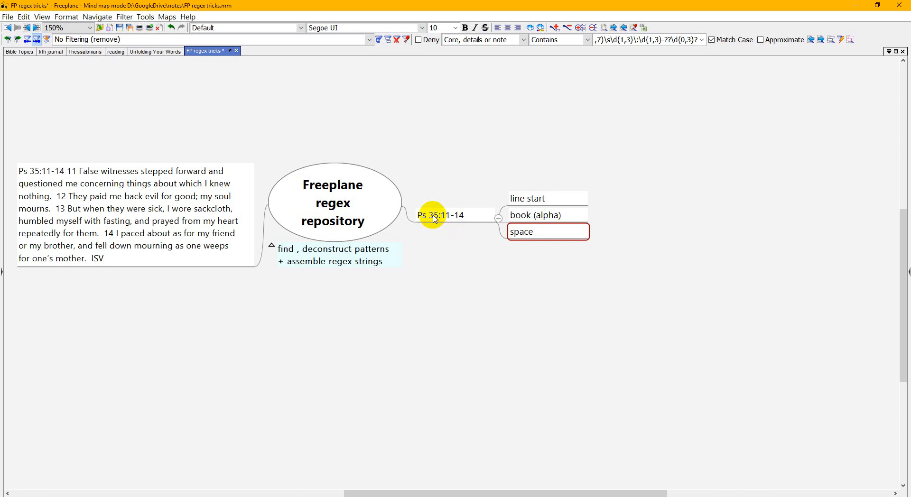
key("Return")
type("chap")
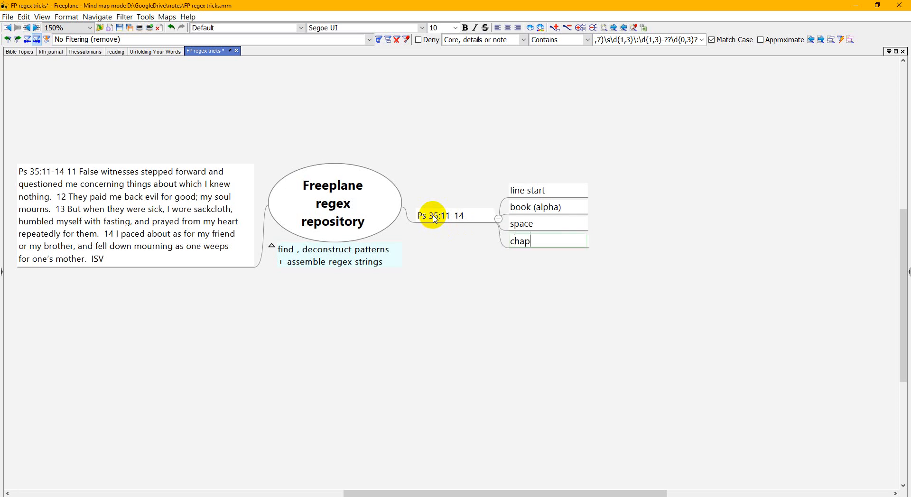
type("ter (#)")
key("Return")
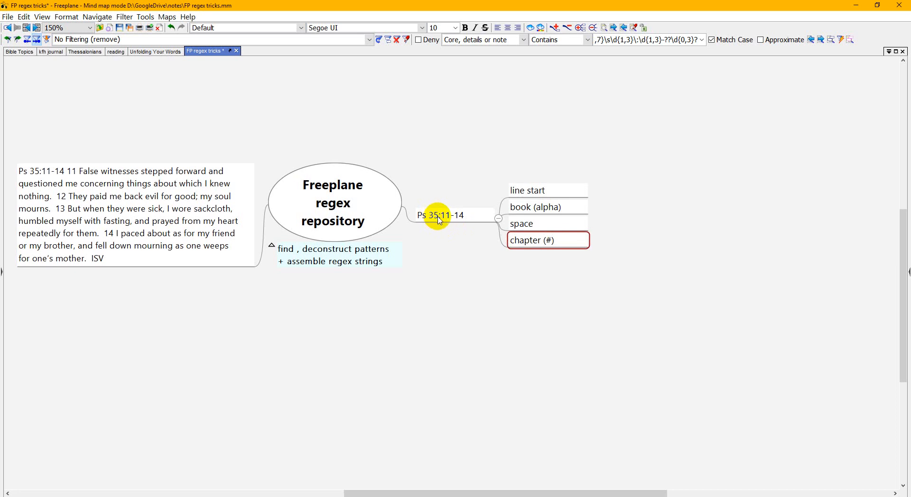
key("Return")
type("se")
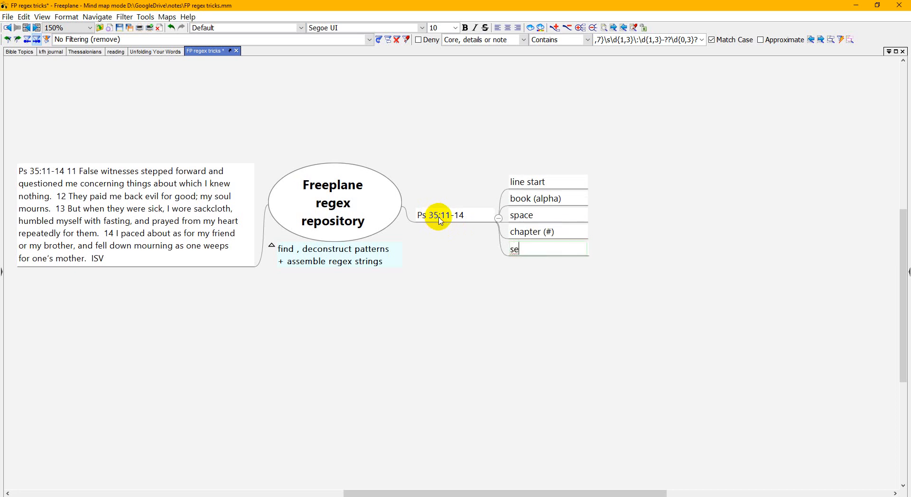
type("parator (:)")
key("Return")
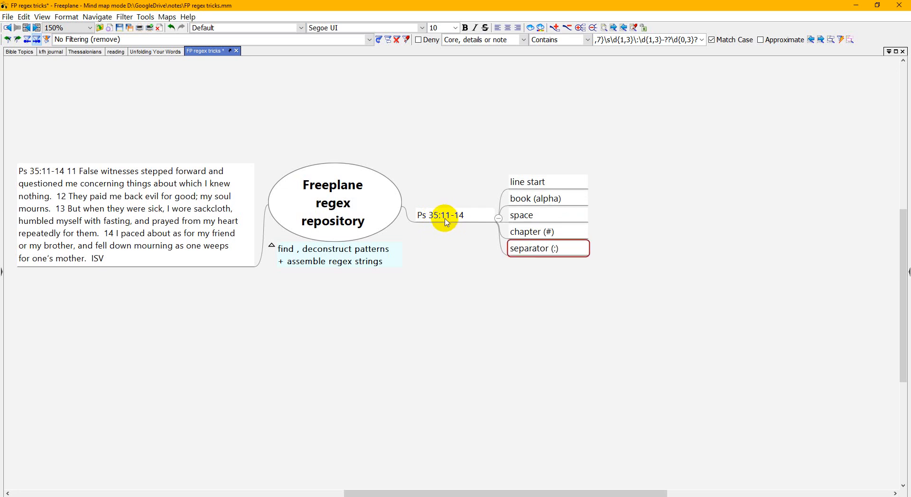
Step: Add a "verse (#)" node below "separator (:)" and mark the incoming e-mail notification as read
key("Return")
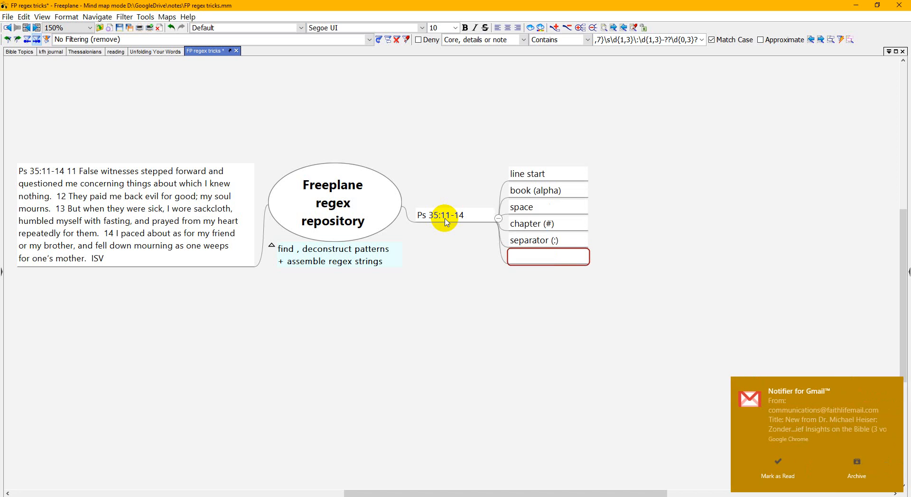
left_click(777, 463)
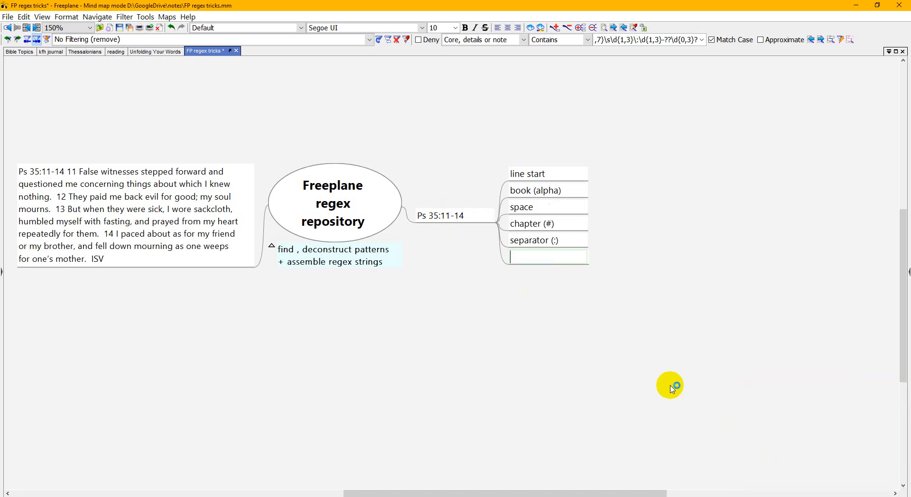
type("verse (#)")
key("Return")
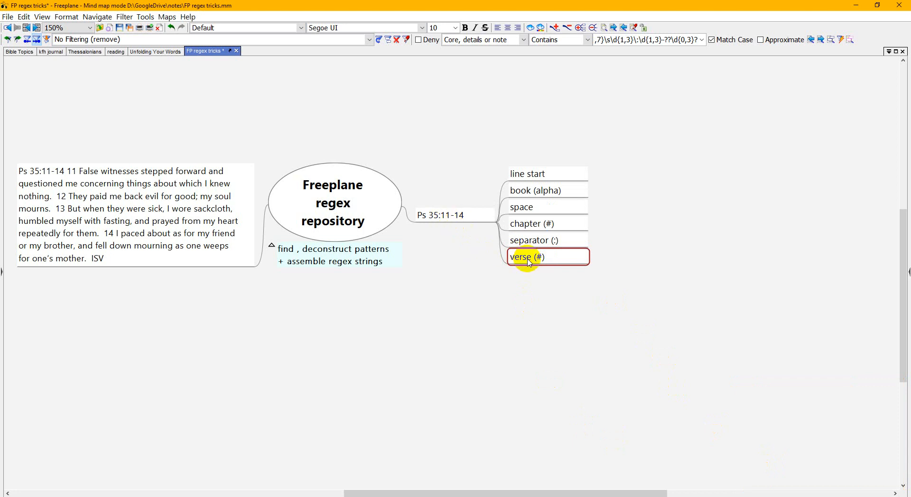
Step: Add a "separator (-)" sibling node below "verse (#)"
key("Return")
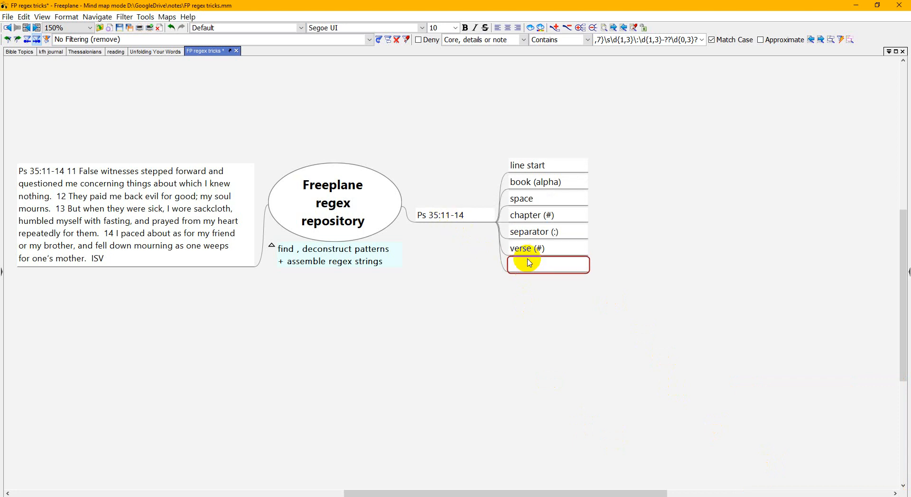
type("separat")
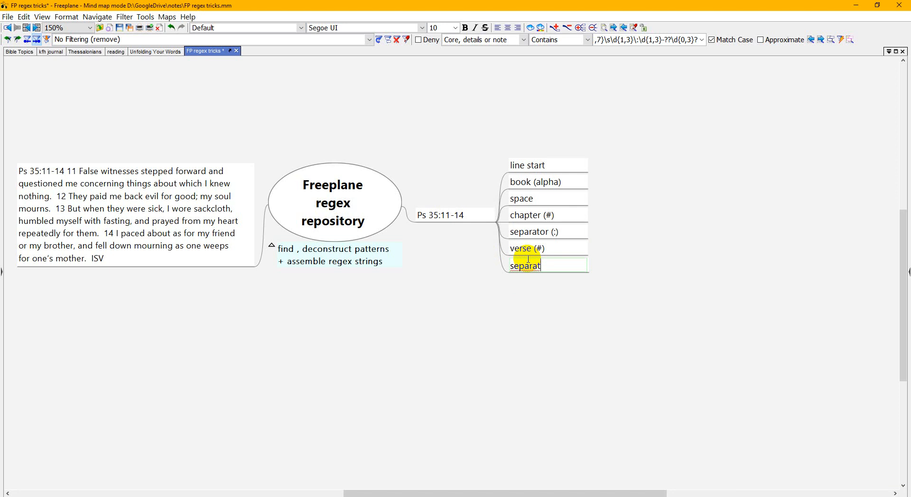
type("or (-_")
key("BackSpace")
type(")")
key("Return")
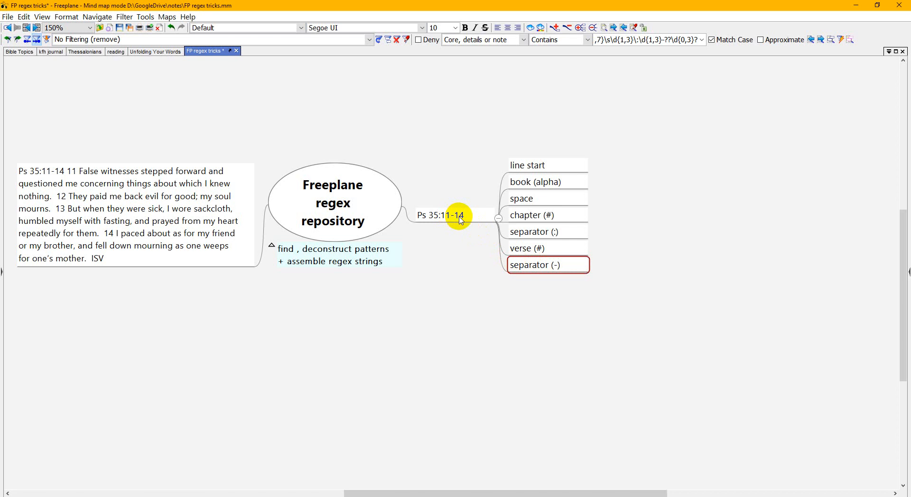
Step: Add an "end verse (#)" node below "separator (-)" and apply the question style to both of these nodes
key("Return")
type("end ")
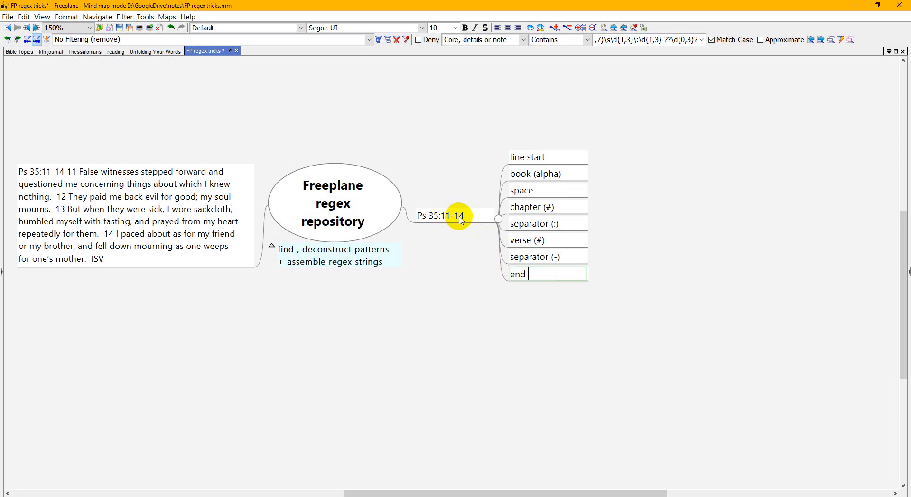
type("verse (#)")
key("Return")
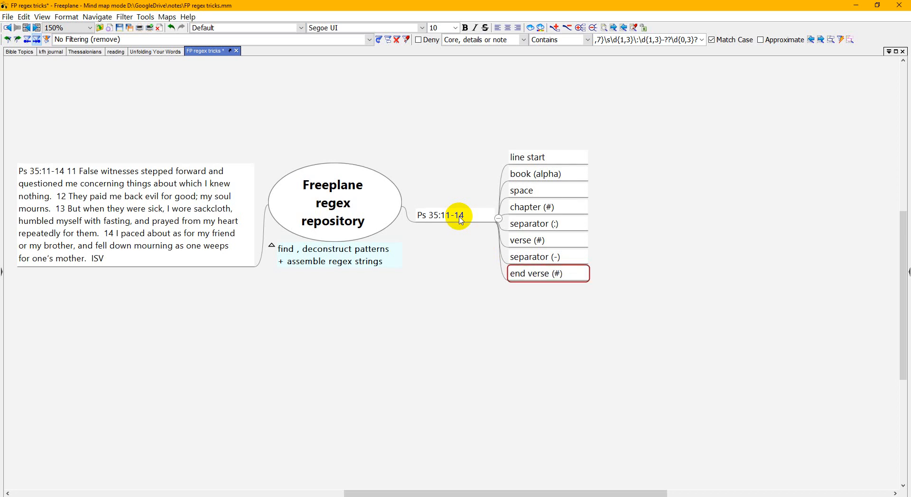
key("shift+Up")
key("F6")
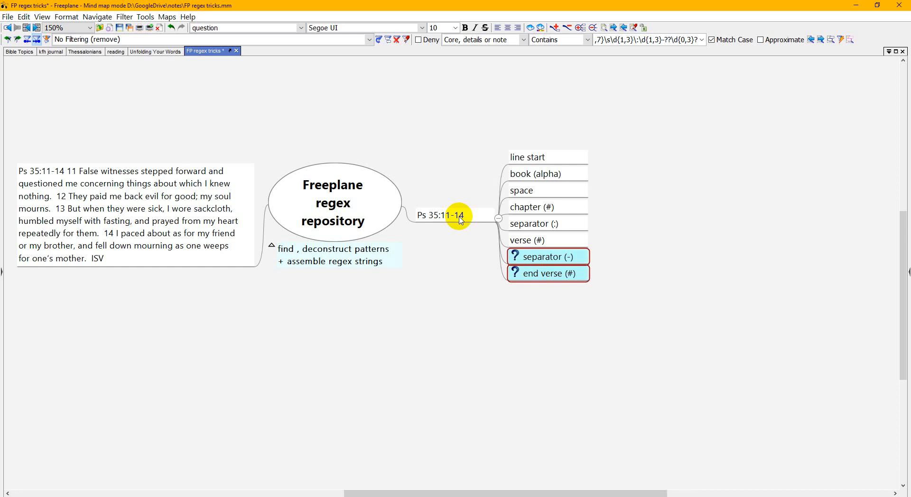
Step: Select the six nodes from "line start" to "verse (#)" and spotlight the selection
key("Up")
key("Up")
key("Up")
key("Up")
key("Up")
key("Up")
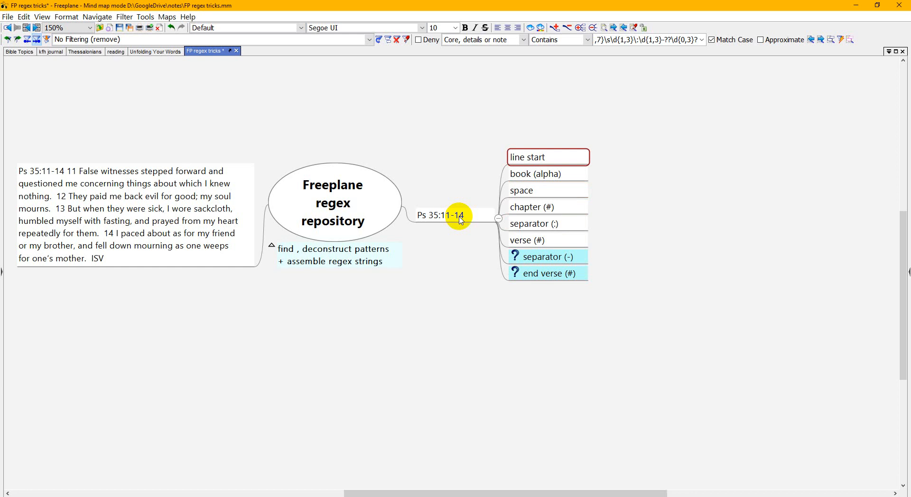
key("shift+Down")
key("shift+Down")
key("shift+Down")
key("shift+Down")
key("shift+Down")
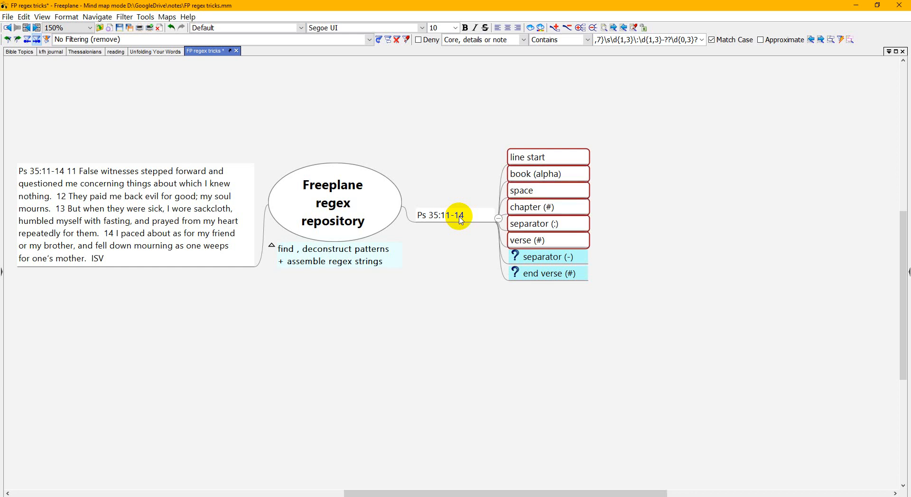
key("ctrl+alt+s")
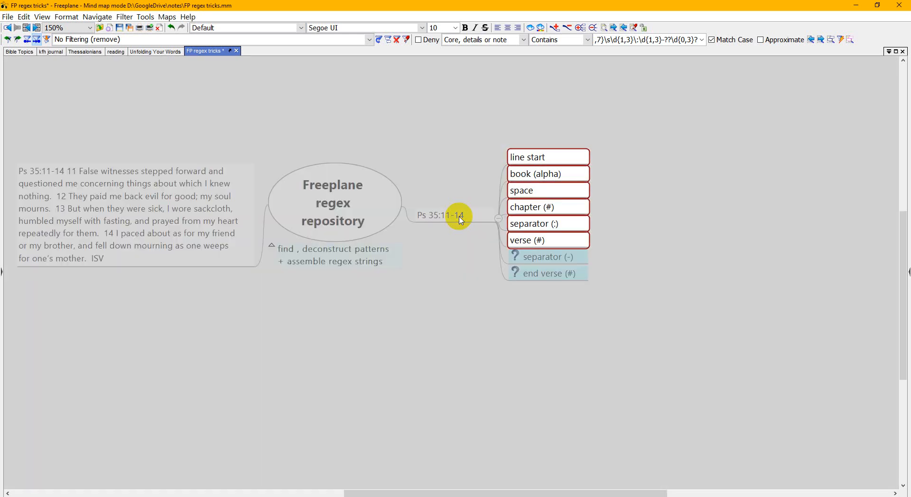
Step: Extend the spotlighted selection with the Ps 35:11-14, "separator (-)" and "end verse (#)" nodes
left_click(460, 219, "ctrl")
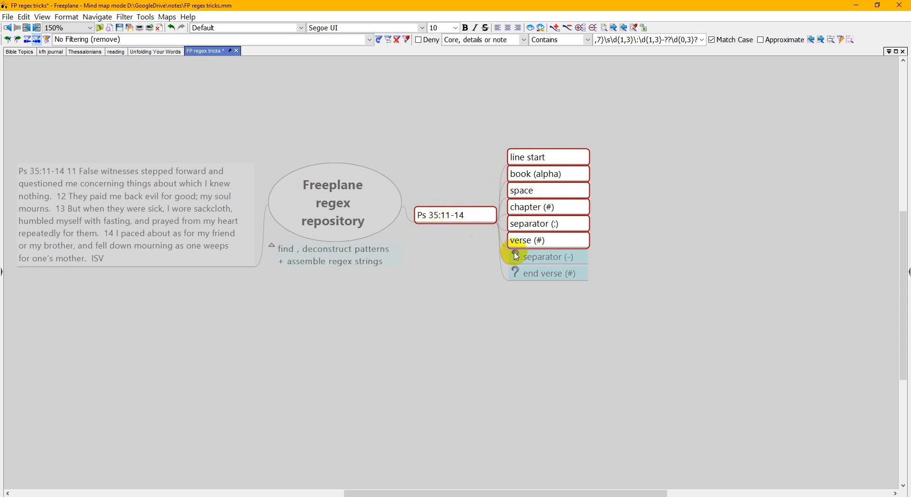
left_click(531, 259, "ctrl")
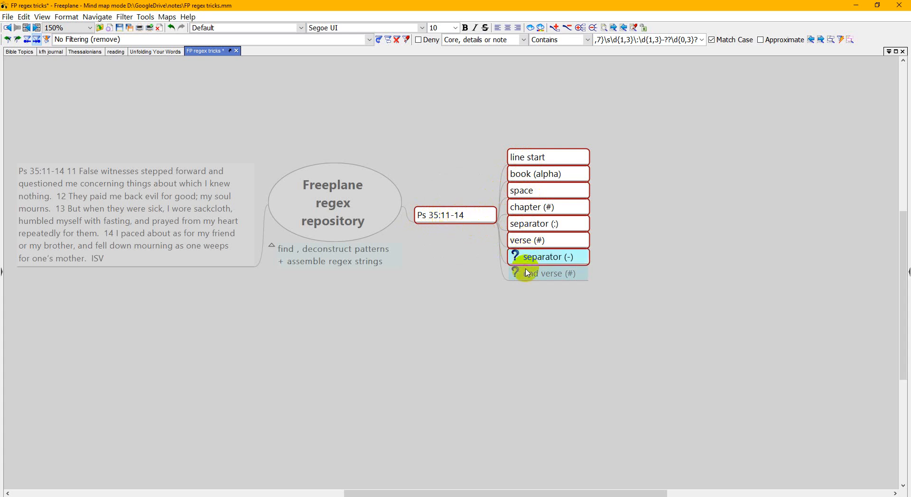
left_click(527, 272, "ctrl")
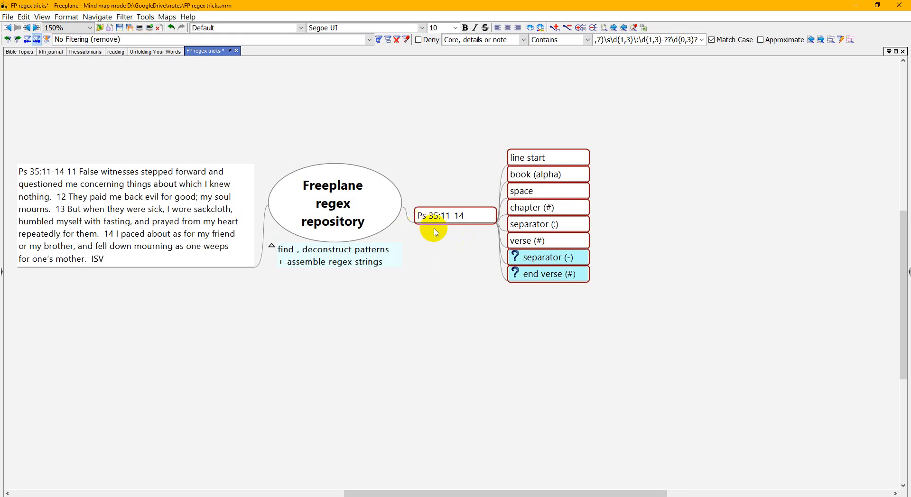
Step: Give the eight pattern nodes from "line start" to "end verse (#)" a bubble shape and widen the vertical spacing between them
left_click(534, 158)
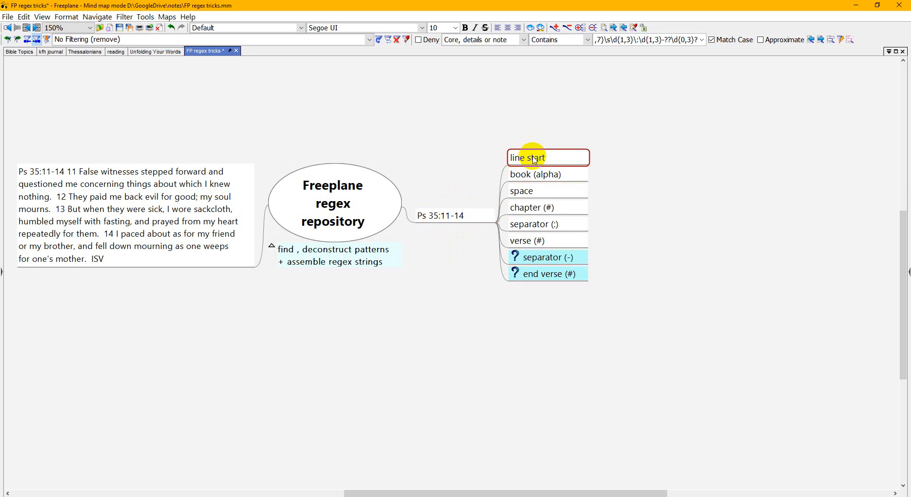
key("shift+Page_Down")
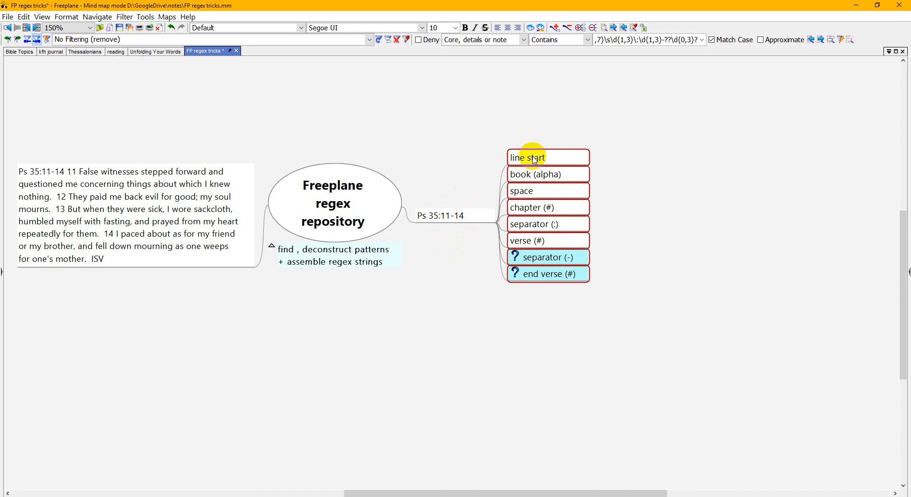
key("alt+b")
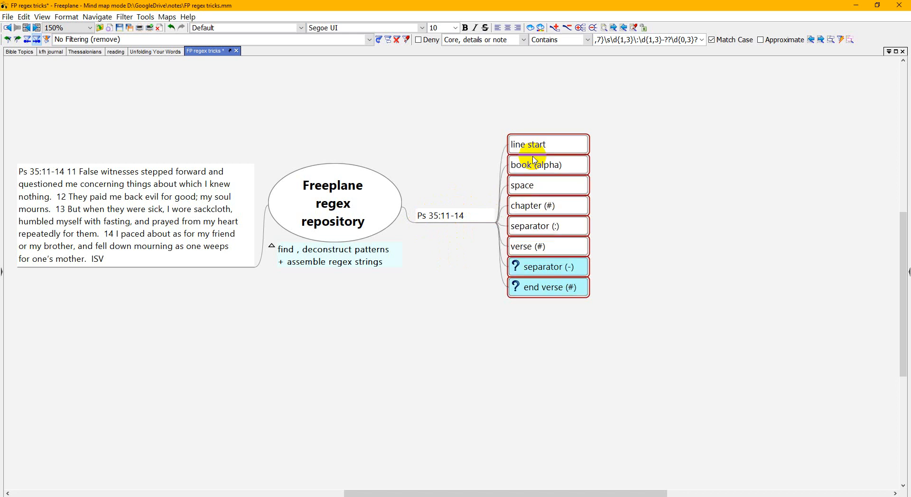
left_click_drag(503, 141, 505, 132)
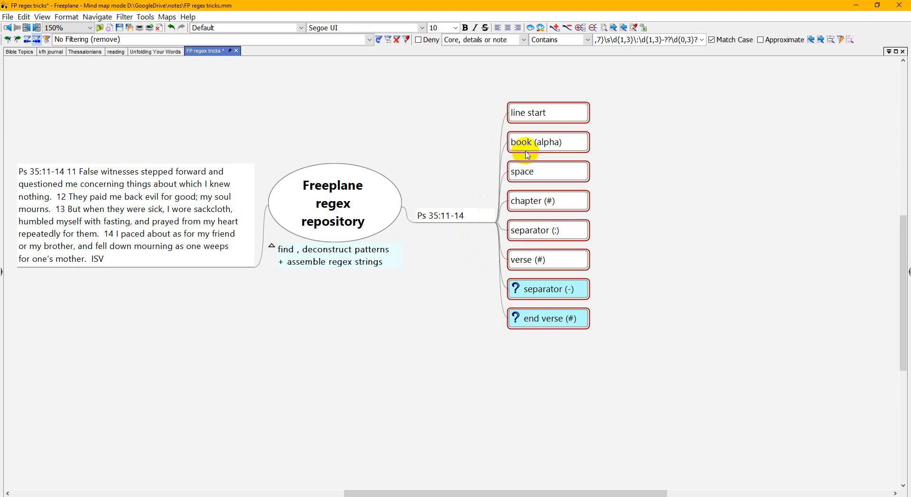
Step: With "line start" selected, switch to Expresso and generate the special-character expression for "Beginning of string or line"
left_click(535, 114)
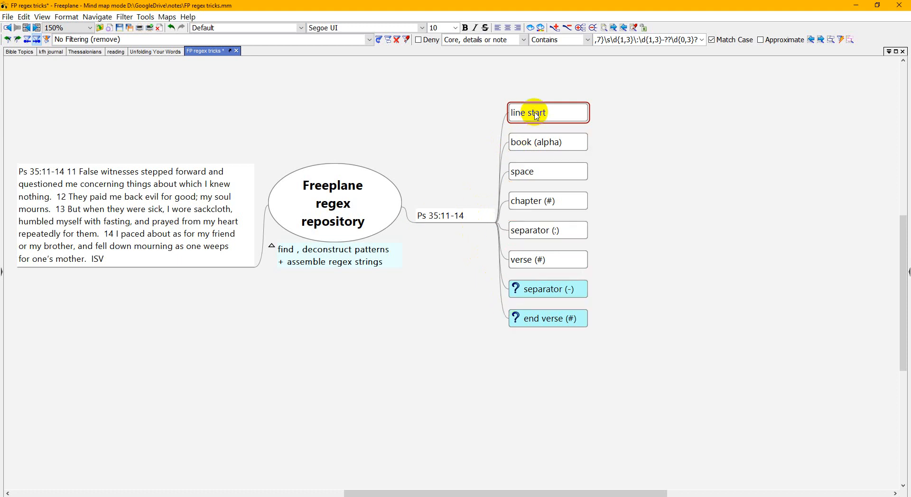
key("alt+Tab")
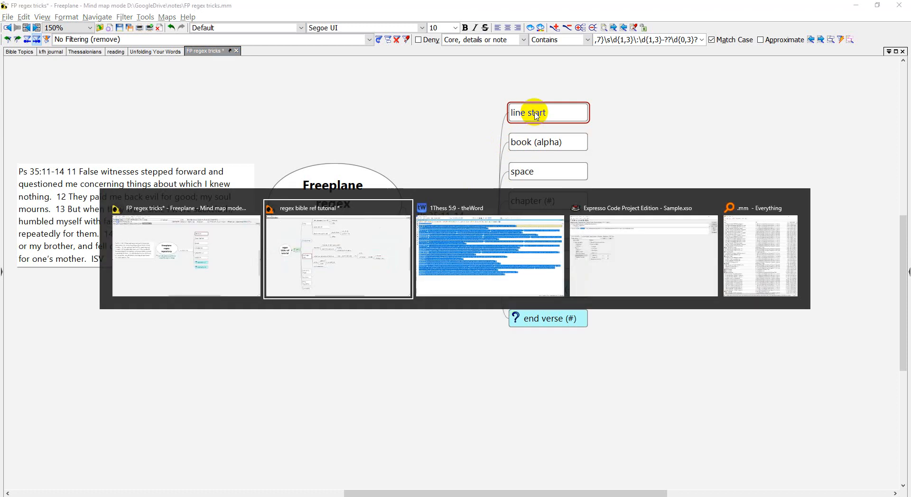
key("alt+Tab")
key("alt+Tab")
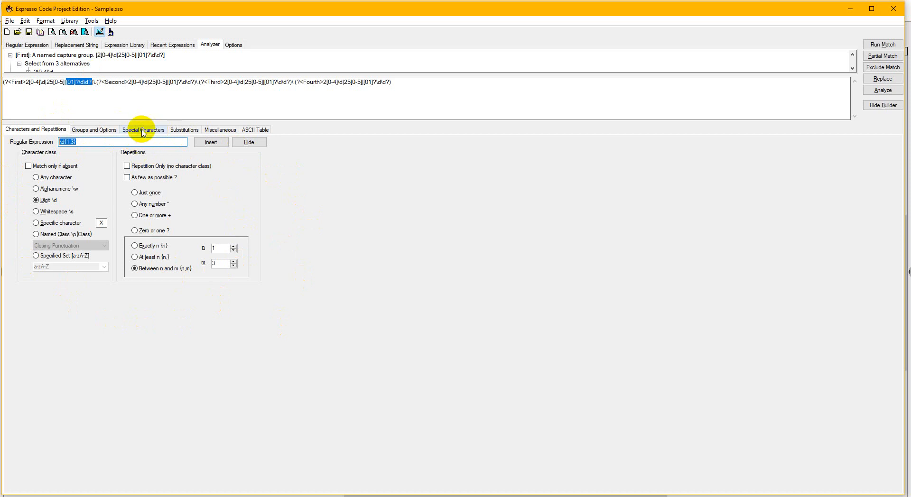
key("alt+Tab")
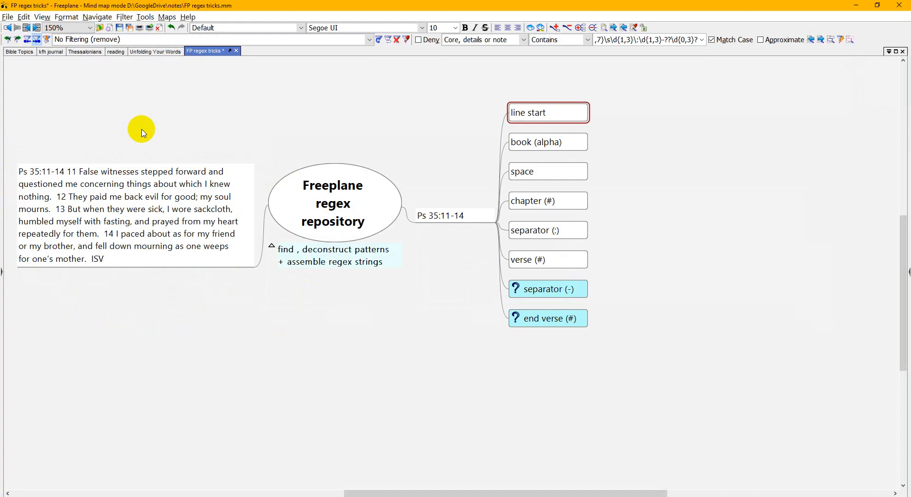
key("alt+Tab")
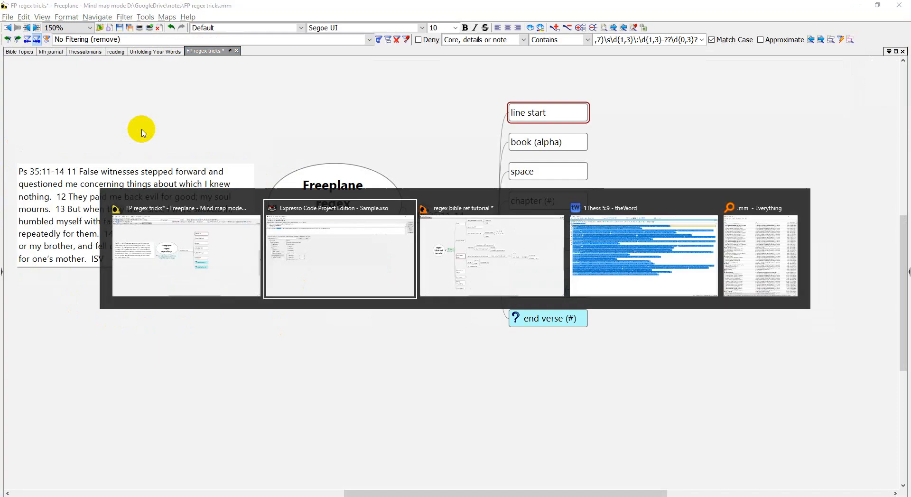
left_click(144, 130)
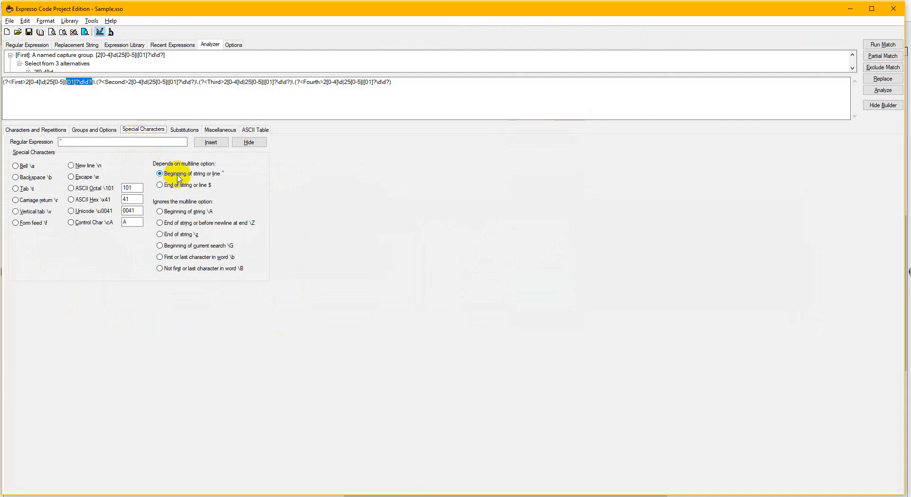
left_click(103, 143)
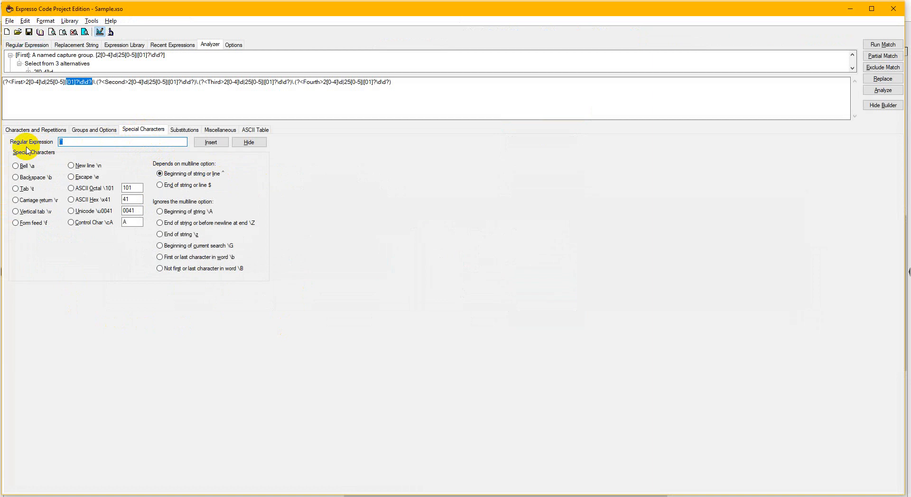
Step: Switch back to Freeplane and add "^" as a child node of "line start"
key("alt+Tab")
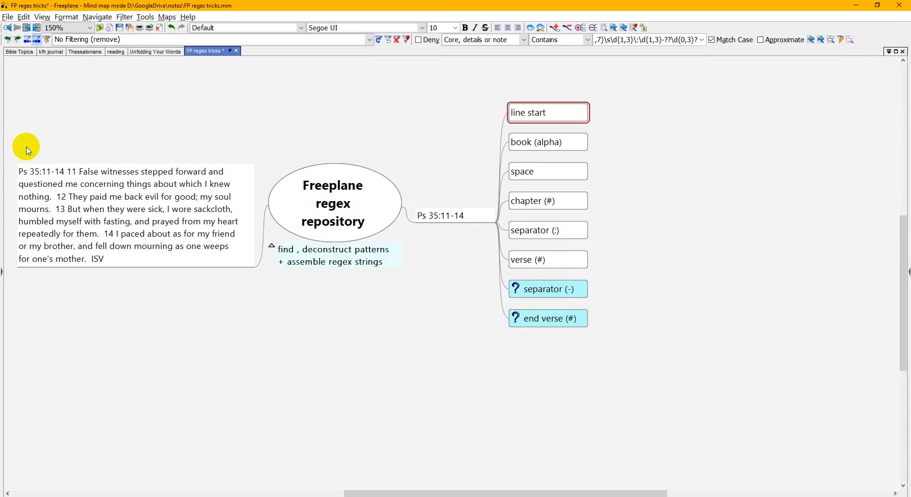
key("Insert")
type("^")
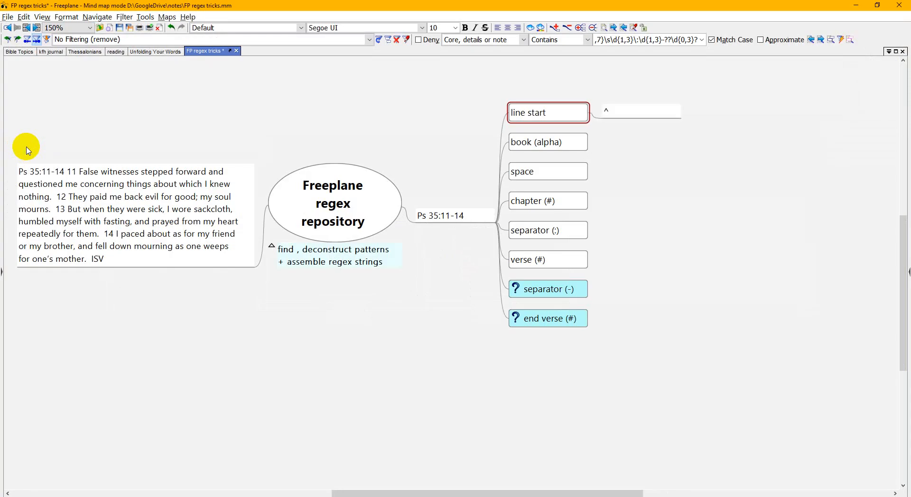
Step: For the "book (alpha)" node, build an Expresso expression matching alphanumeric characters repeated between 1 and 7 times
key("Down")
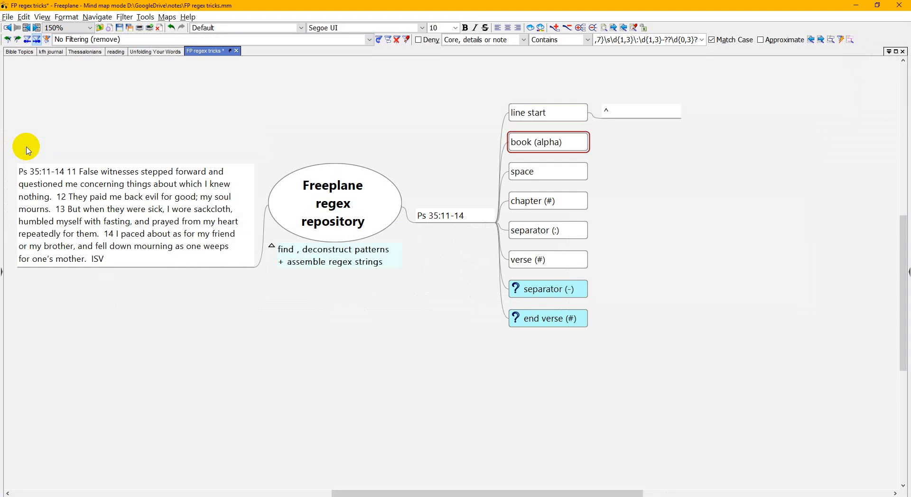
key("alt+Tab")
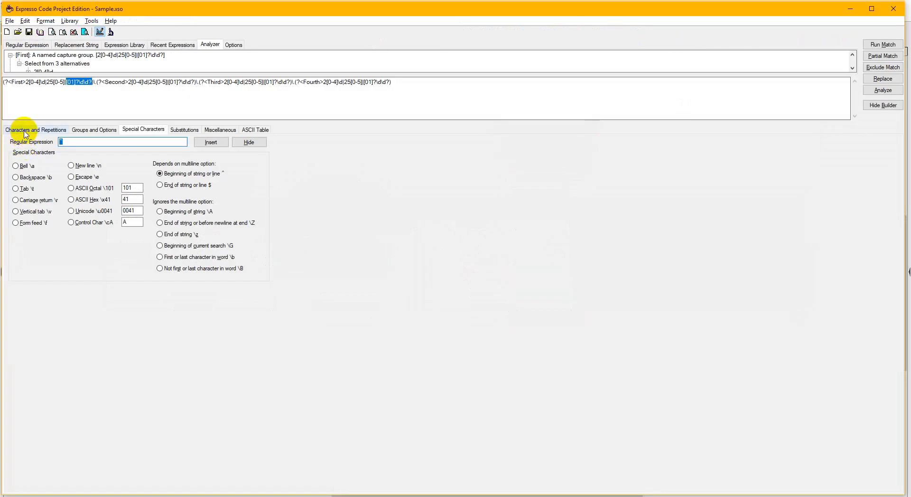
left_click(25, 134)
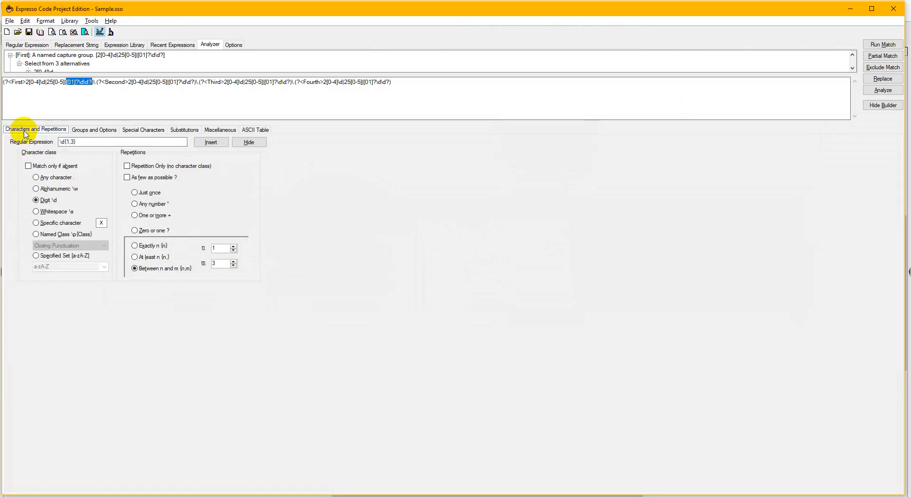
left_click(36, 190)
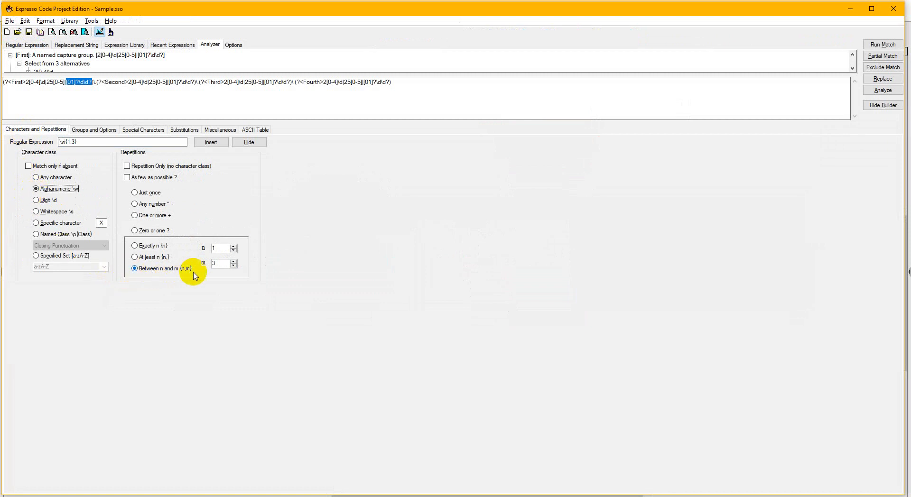
left_click_drag(224, 264, 211, 265)
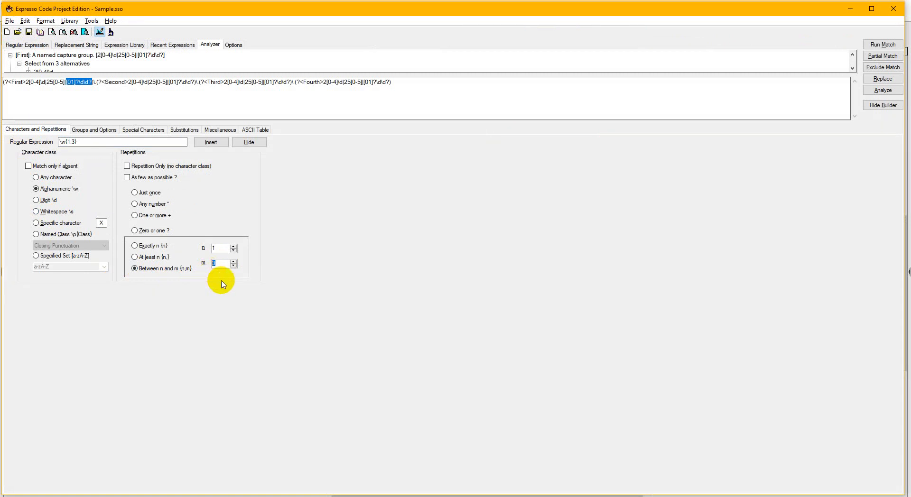
type("7")
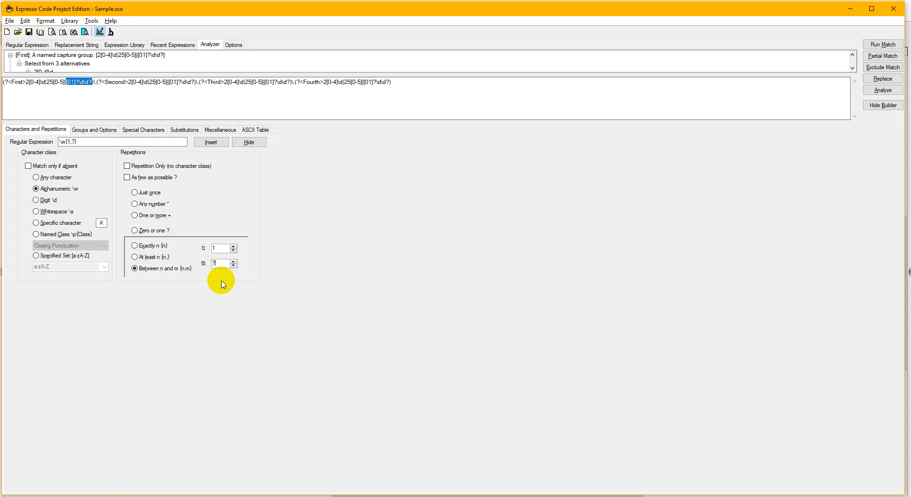
Step: Copy the expression \w{1,7} from Expresso and paste it in Freeplane as a child of "book (alpha)"
left_click_drag(90, 141, 43, 143)
key("ctrl+c")
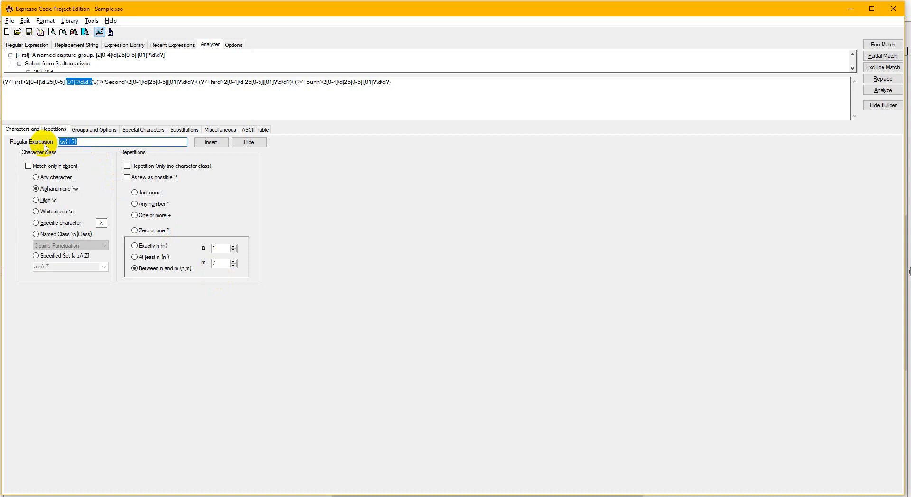
key("alt+Tab")
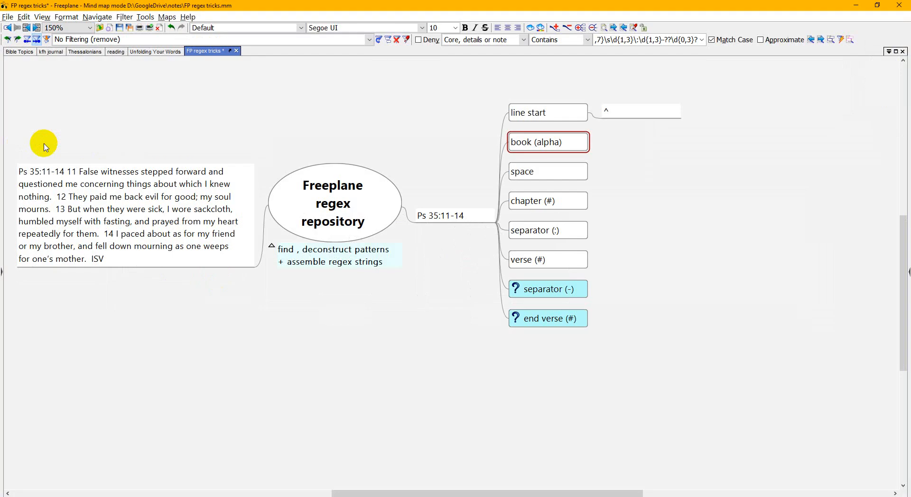
key("ctrl+v")
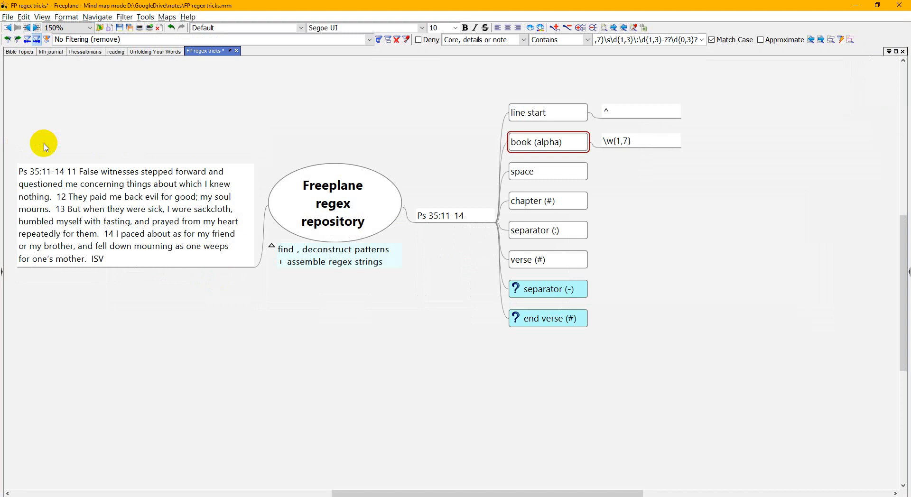
Step: Add a child node "\s" to the "space" node
key("Down")
type("\\")
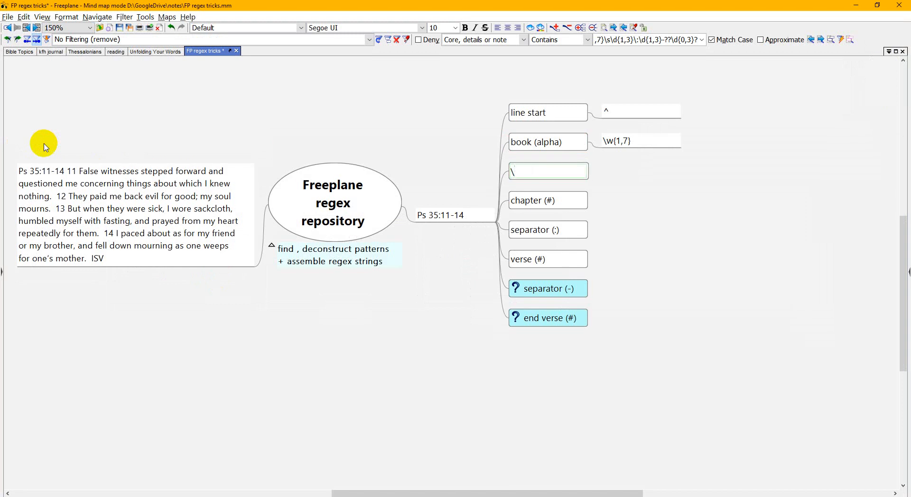
key("Escape")
key("Tab")
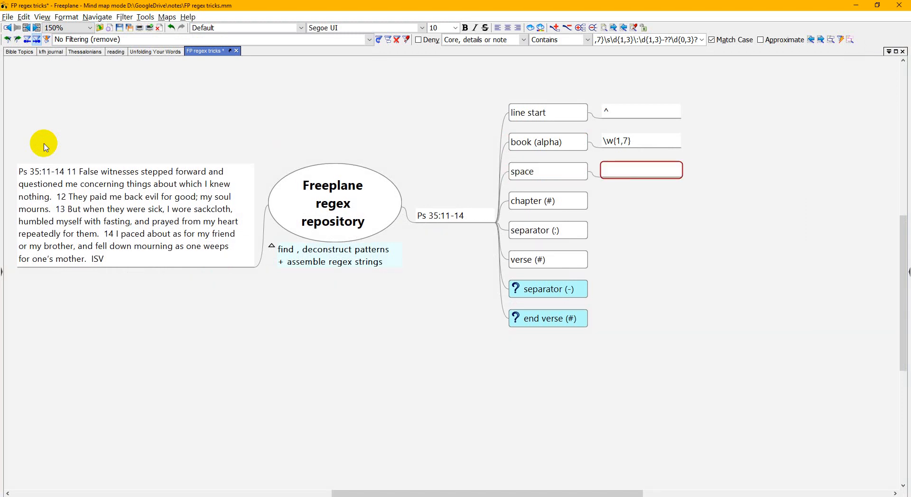
type("\\")
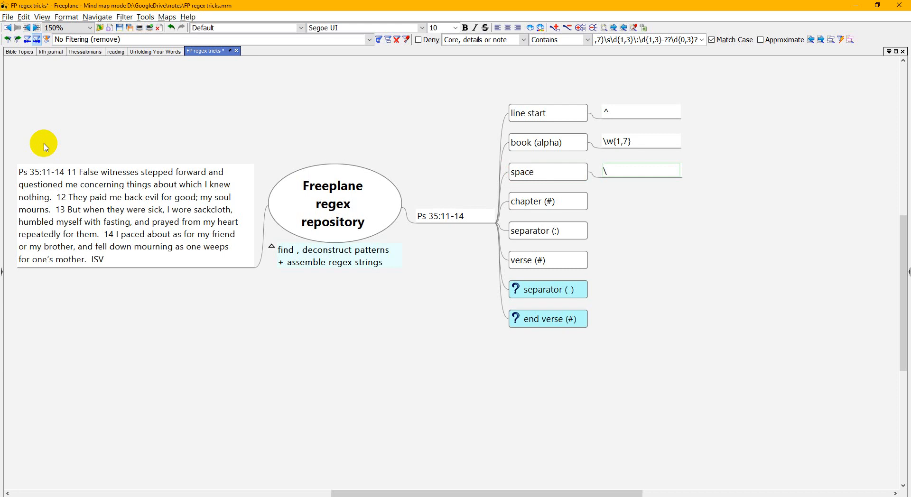
type("s")
key("Return")
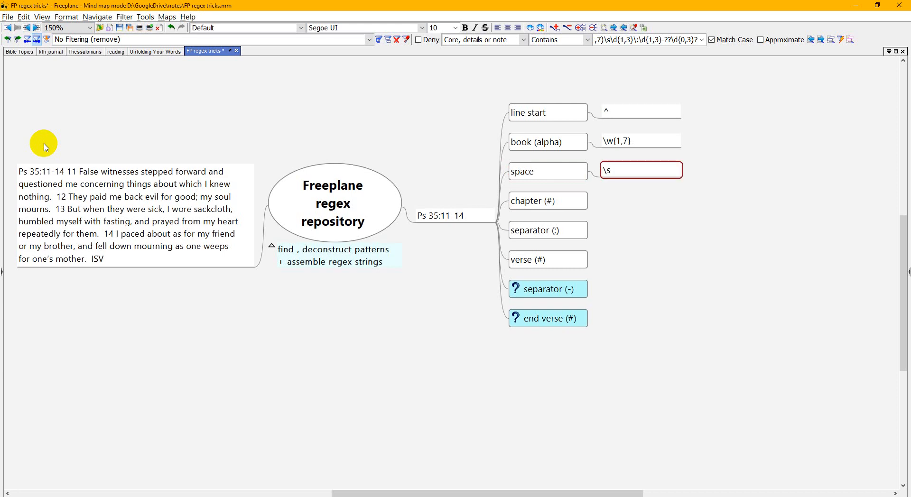
Step: For the "chapter (#)" node, change the Expresso expression to match digits with a maximum of 3 repetitions
key("Left")
key("Down")
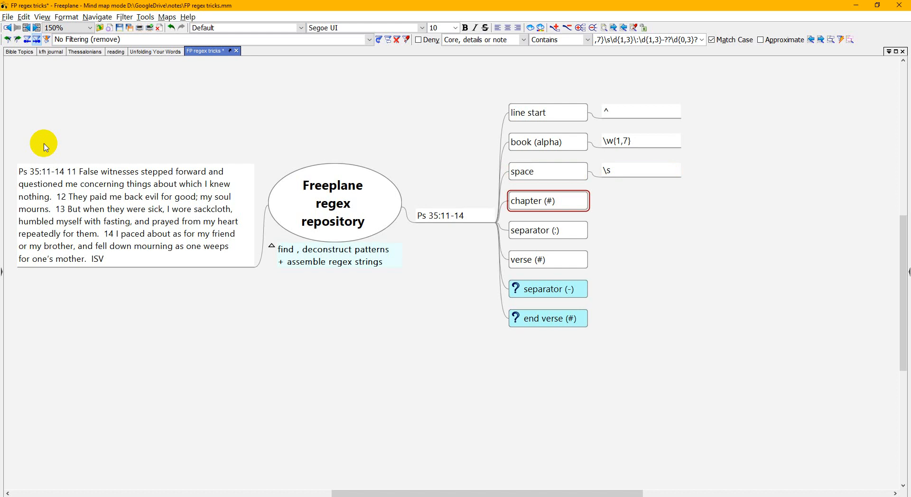
key("alt+Tab")
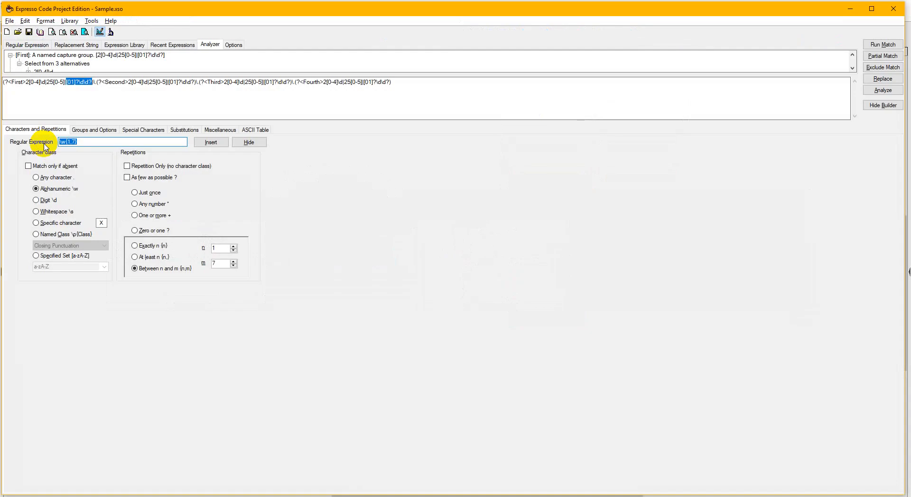
left_click(36, 201)
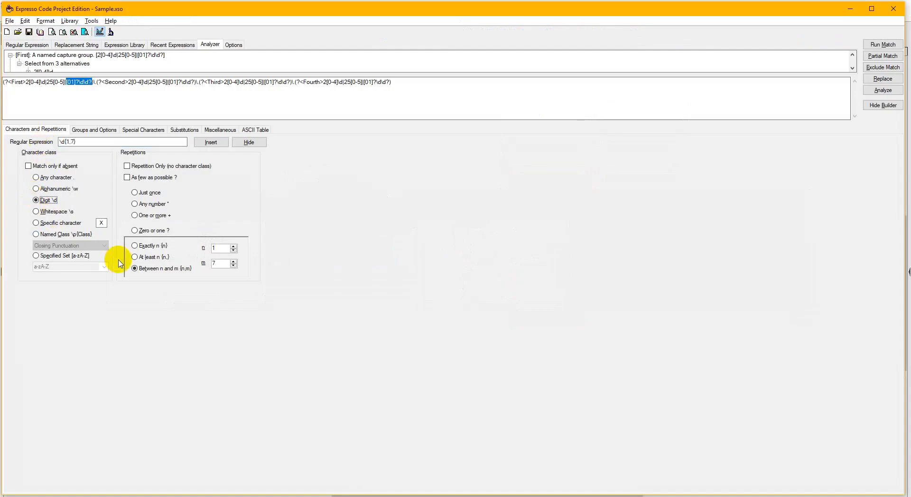
double_click(219, 264)
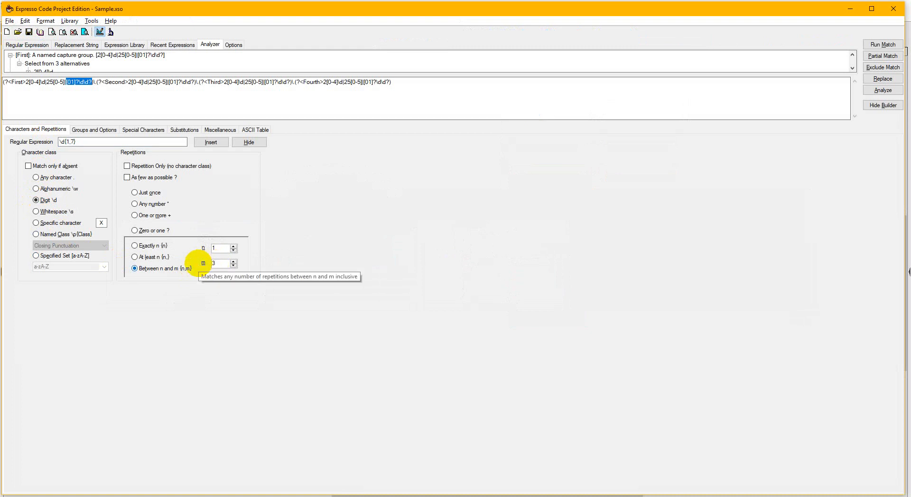
type("3")
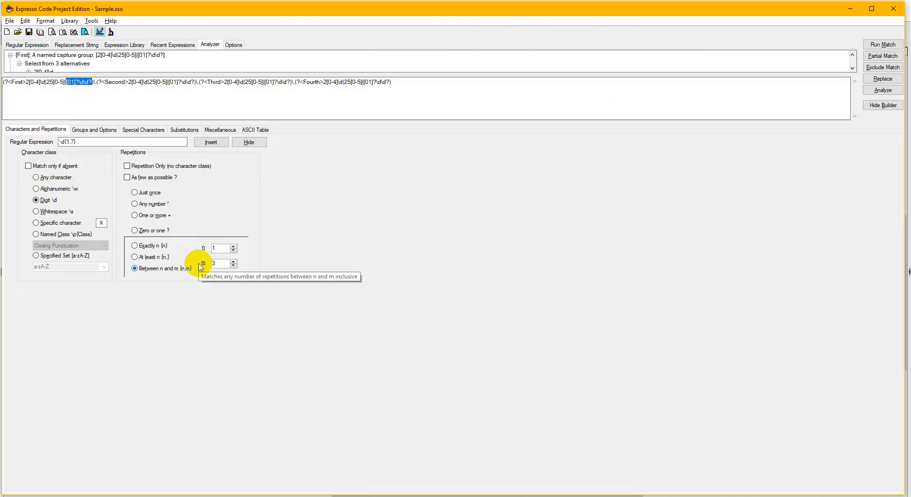
key("Tab")
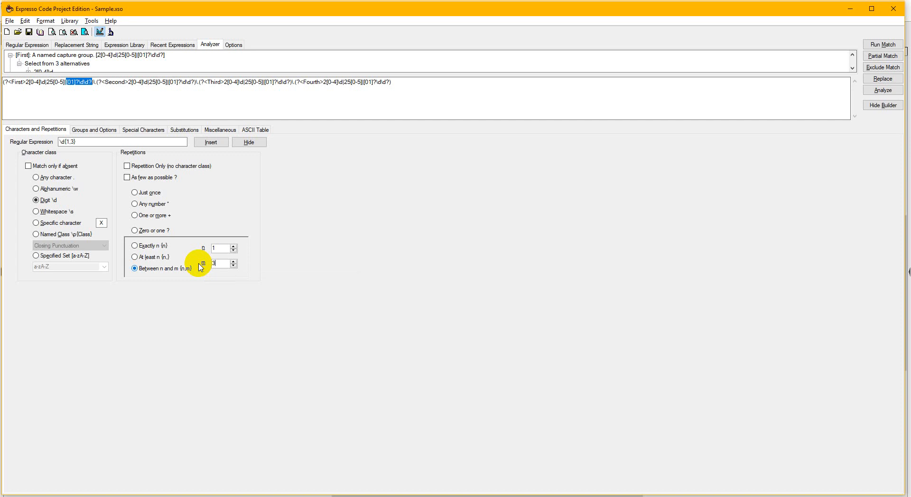
Step: Copy the expression \d{1,3} from Expresso and paste it in Freeplane as a child of "chapter (#)"
left_click_drag(91, 143, 32, 144)
key("ctrl+c")
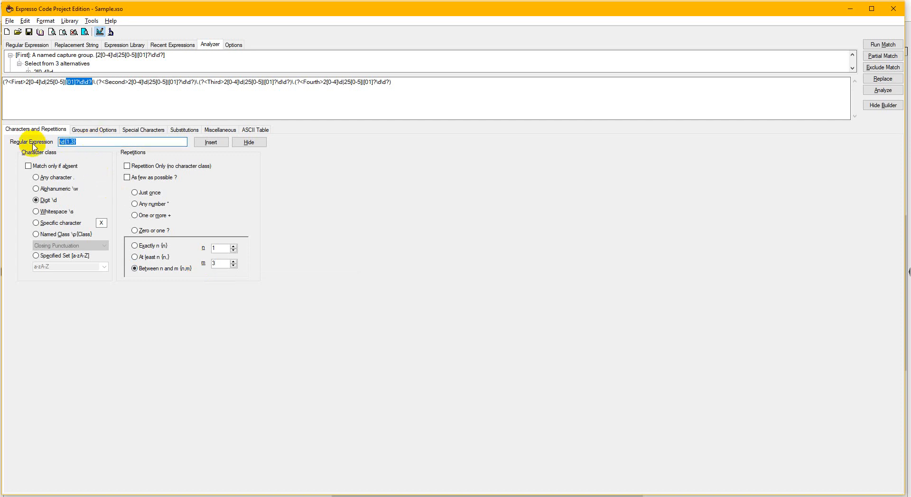
key("alt+Tab")
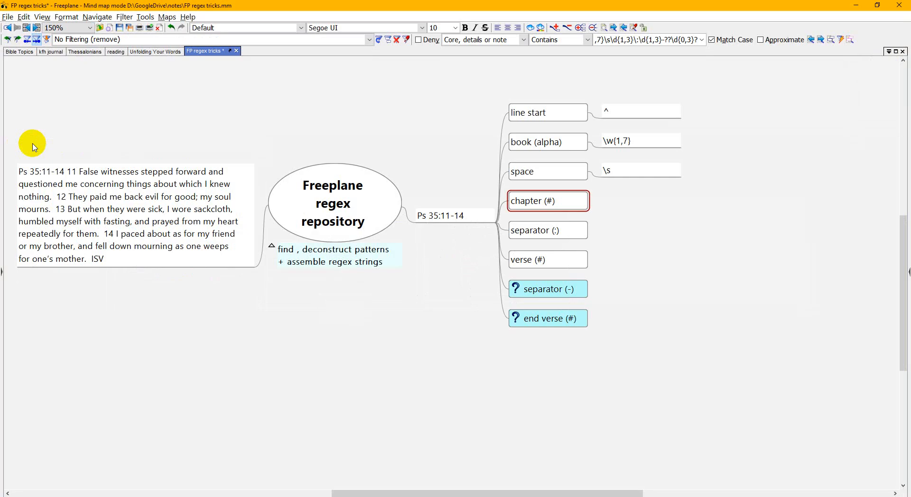
key("ctrl+v")
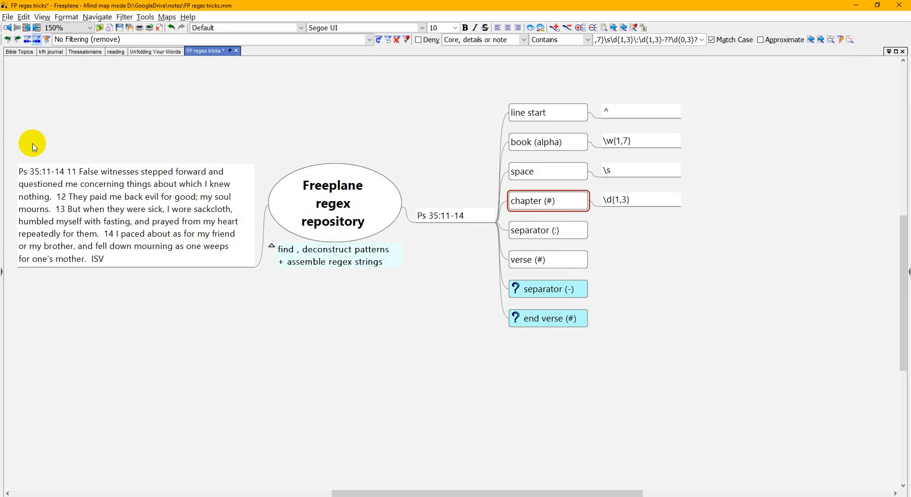
Step: Paste the copied expression \d{1,3} as a child of both the "verse (#)" and "end verse (#)" nodes
key("Right")
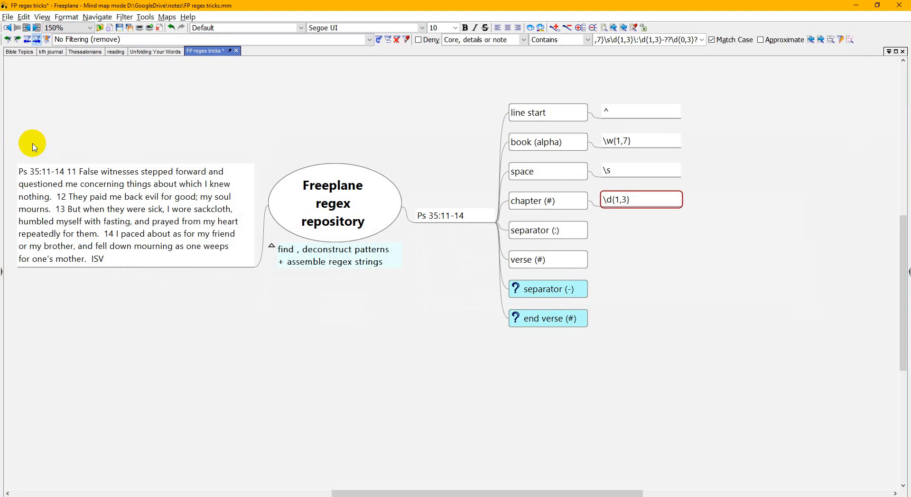
key("Down")
key("Down")
key("ctrl+v")
key("Down")
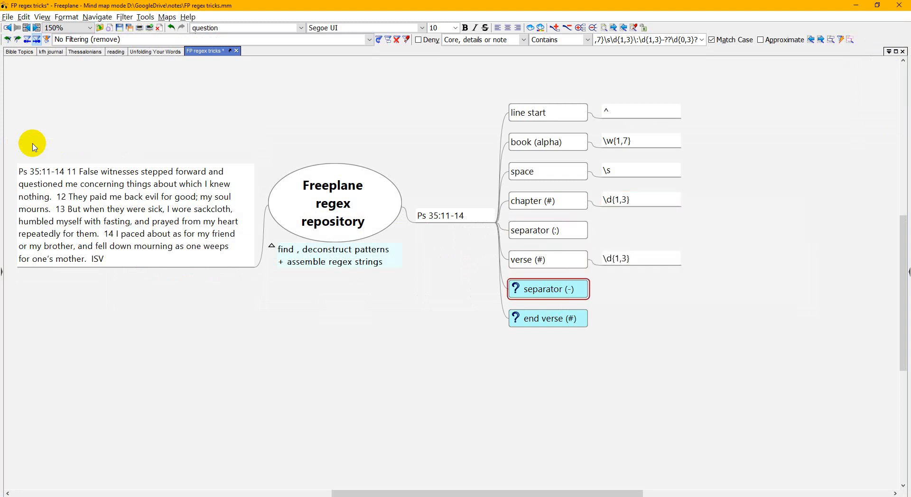
key("Down")
key("ctrl+v")
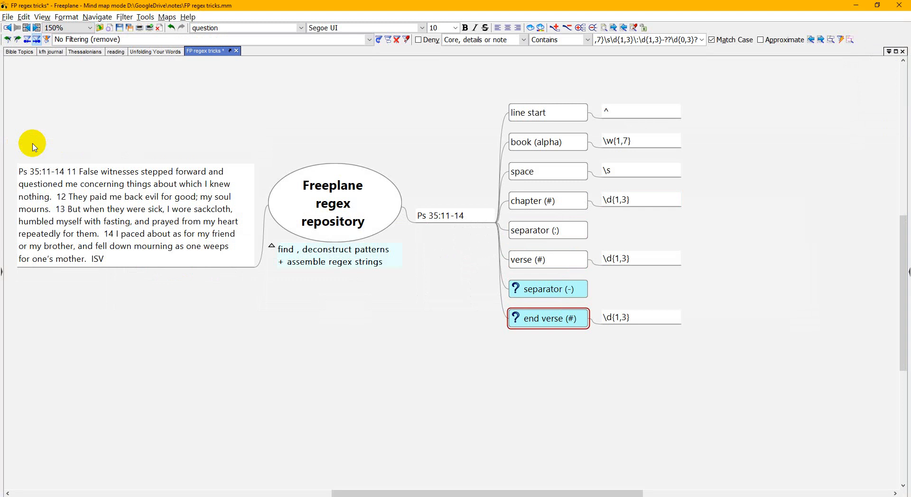
Step: Edit the child node of "end verse (#)" to read \d{0,3}?
key("Right")
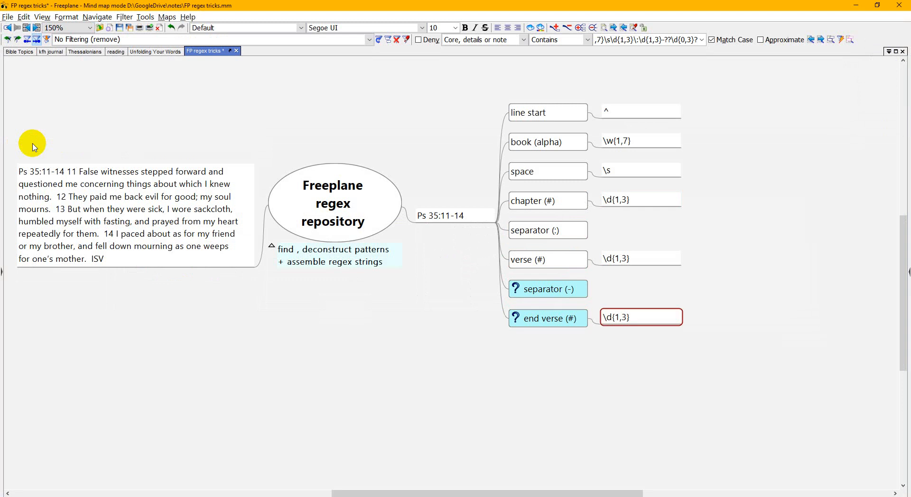
key("F2")
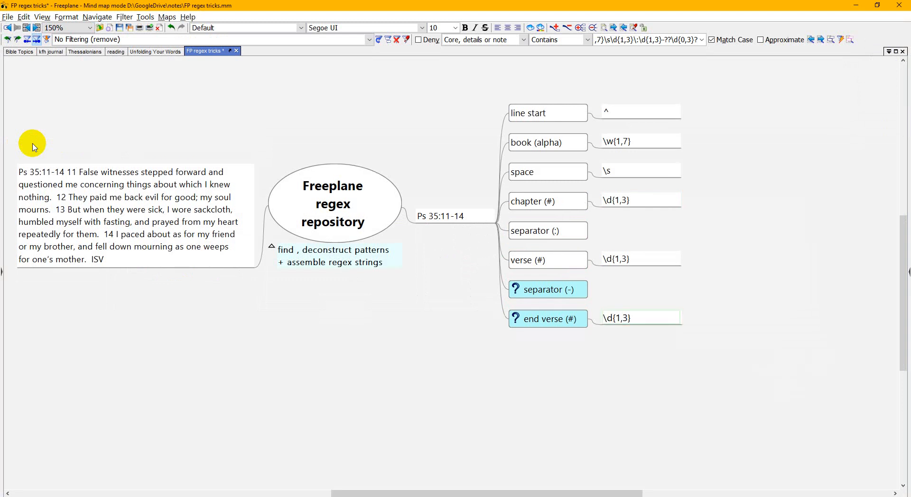
type("?")
key("shift+Right")
type("0")
key("Return")
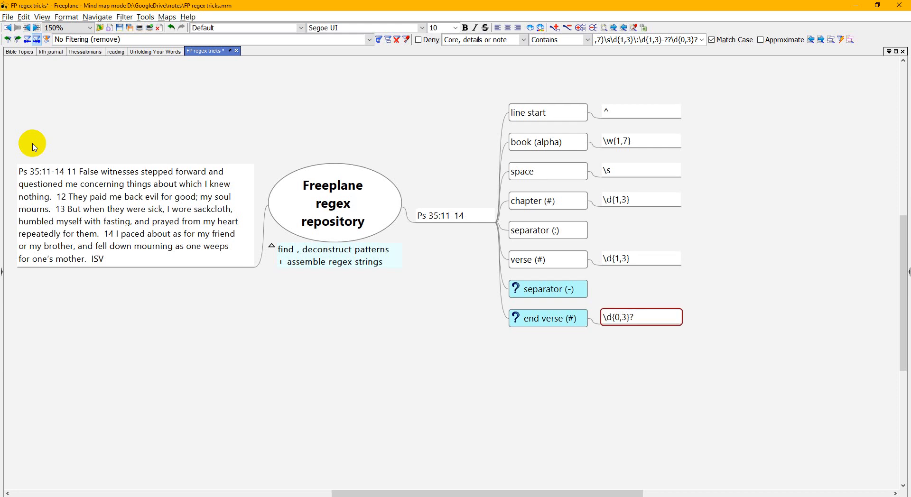
Step: Add a child node "\:" to the "separator (:)" node
key("Left")
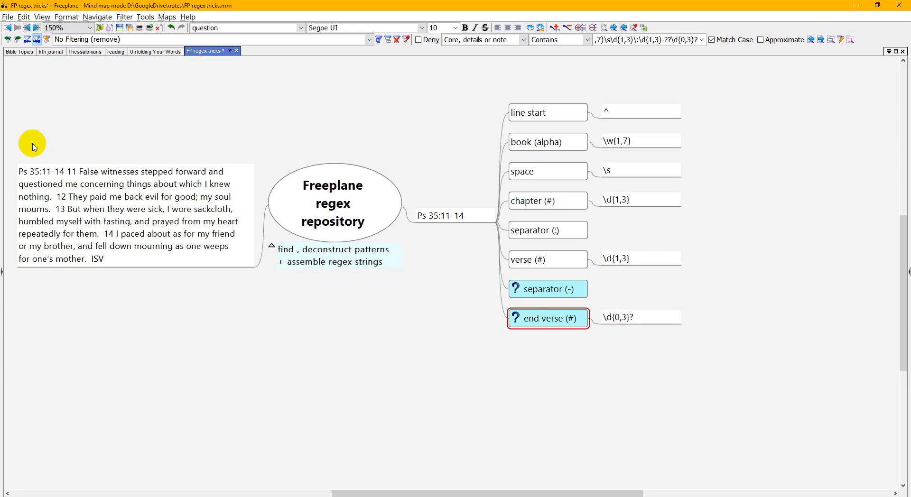
key("Up")
key("Up")
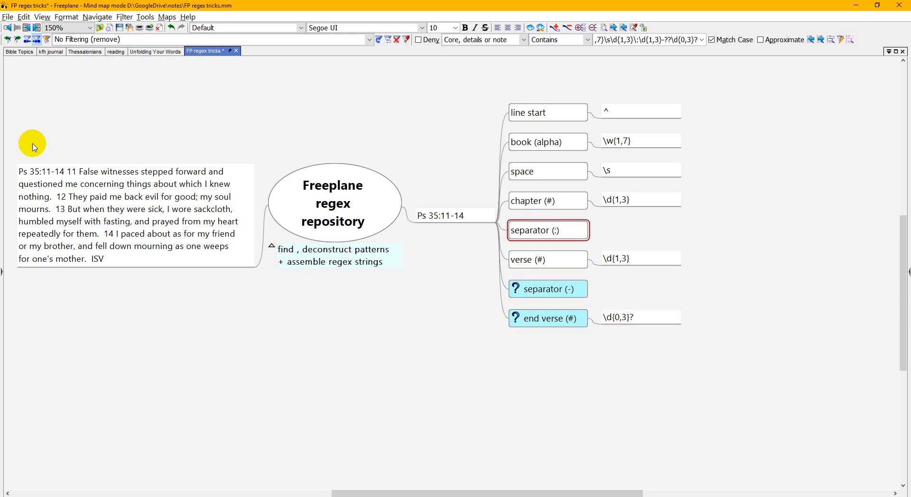
type("\\")
key("Escape")
key("Tab")
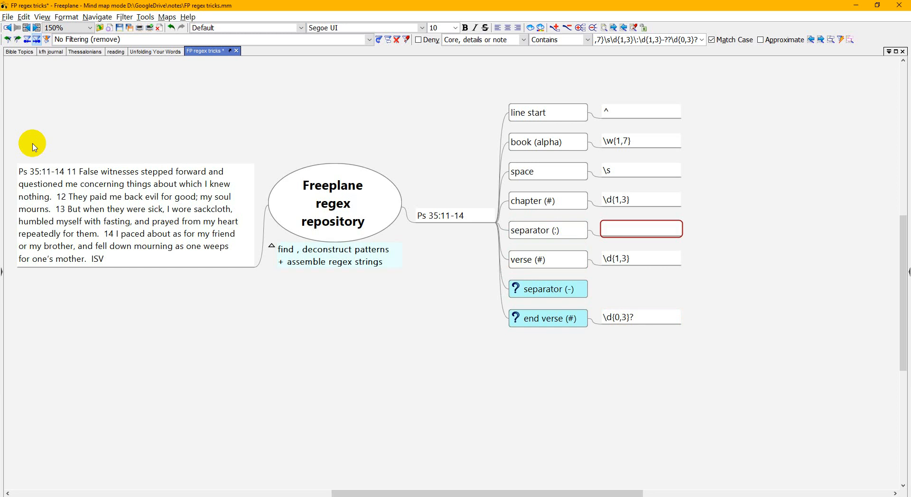
type("\\:")
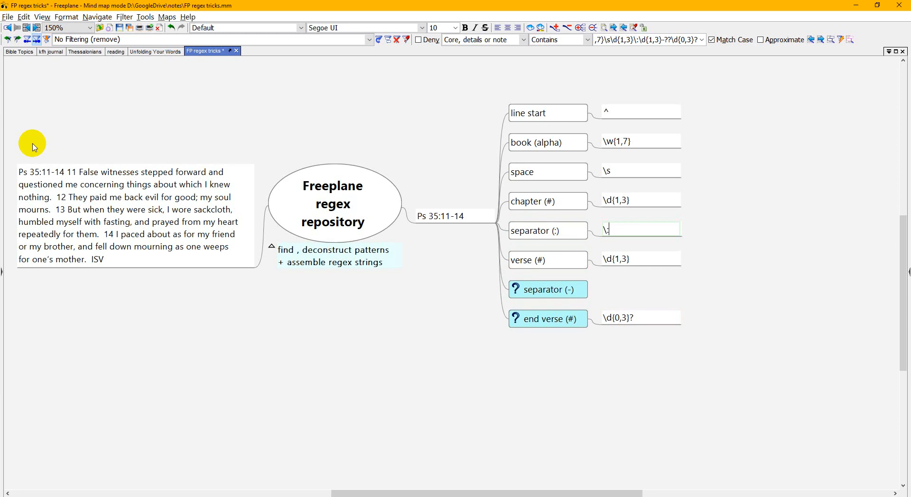
key("Return")
Step: Add a child node "-??" to the "separator (-)" node
key("Down")
key("Down")
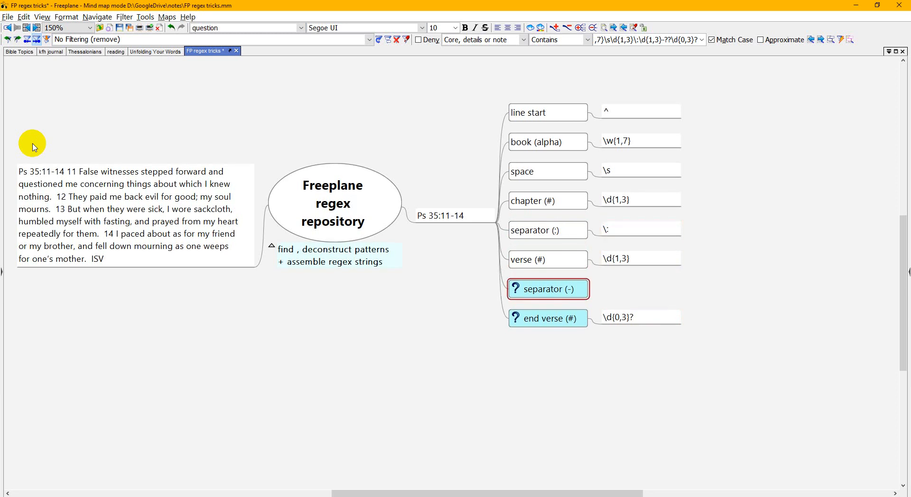
key("Tab")
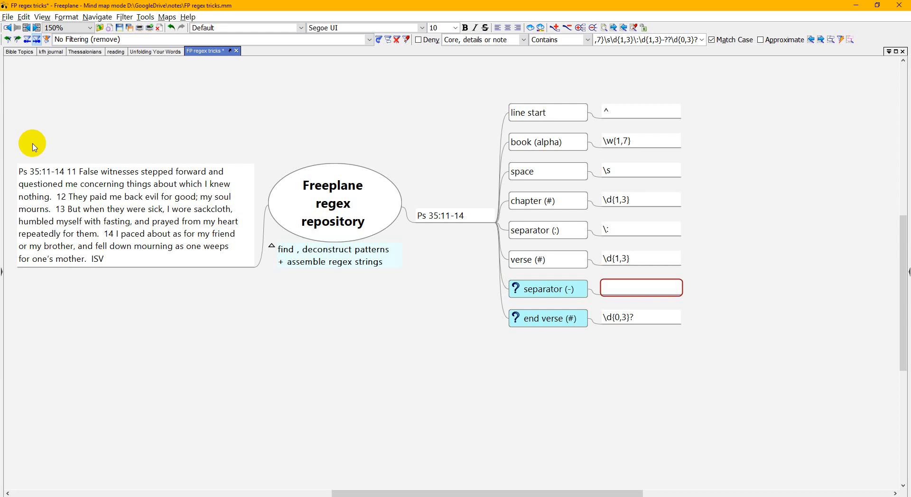
type("-")
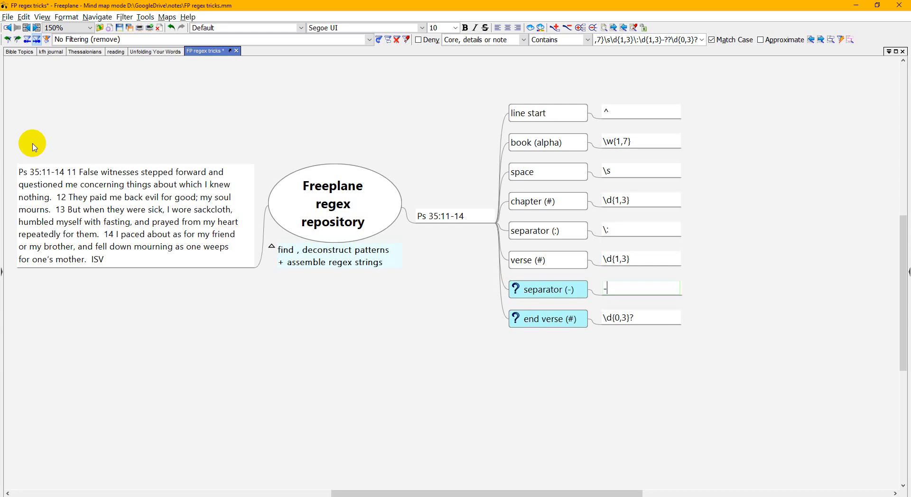
type("??")
key("Return")
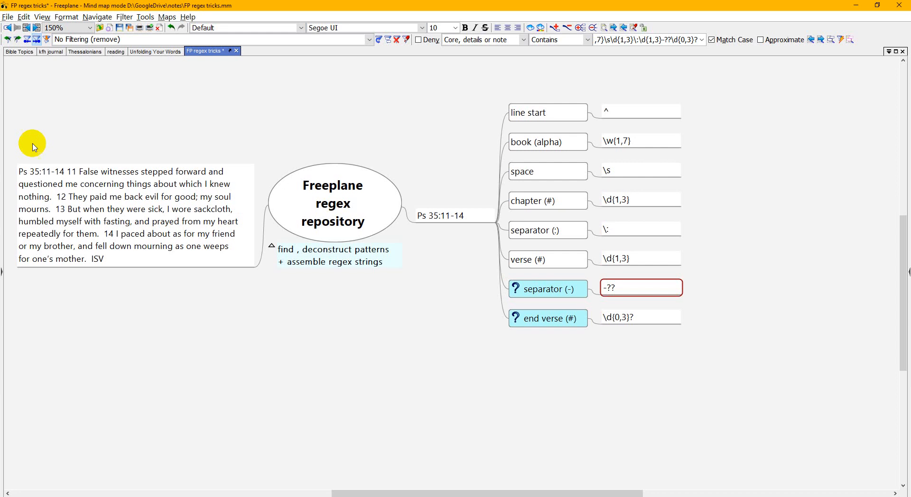
Step: Select all eight pattern element nodes from "line start" to "end verse (#)" and spotlight them
key("Left")
key("Up")
key("Up")
key("Up")
key("Up")
key("Up")
key("Up")
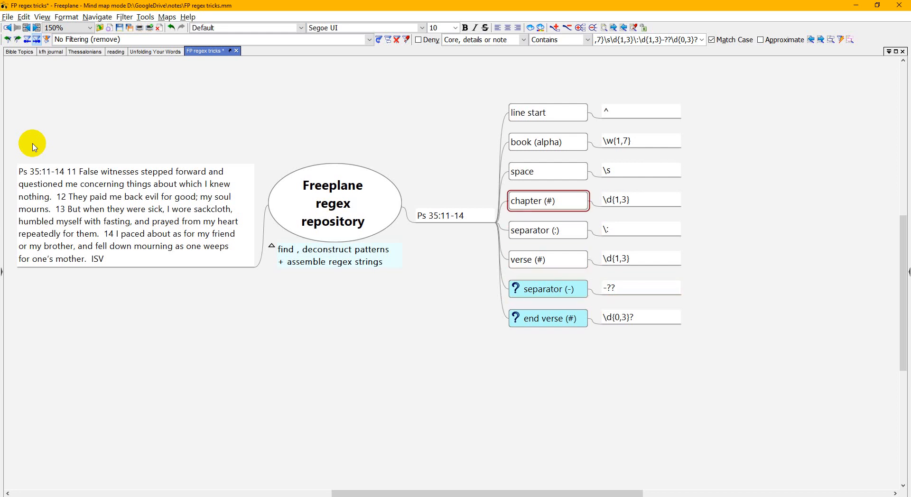
key("shift+Down")
key("shift+Down")
key("shift+Down")
key("shift+Down")
key("shift+Down")
key("shift+Down")
key("shift+Down")
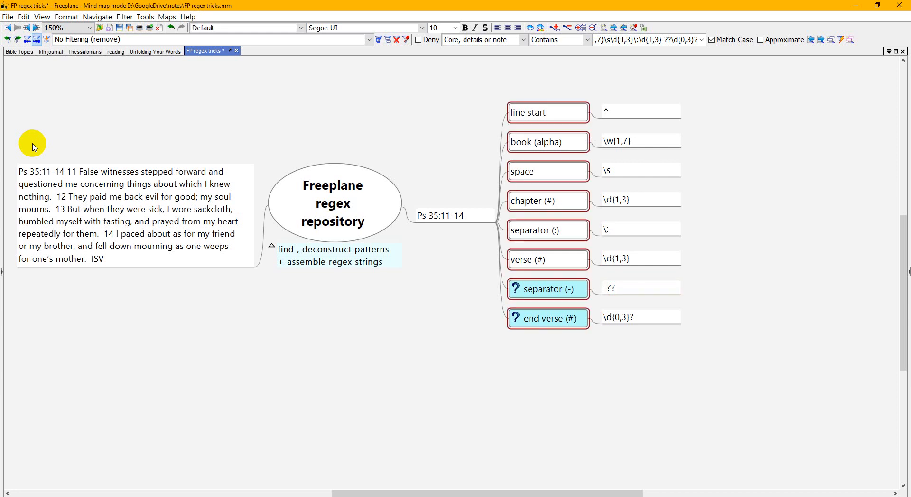
key("ctrl+F4")
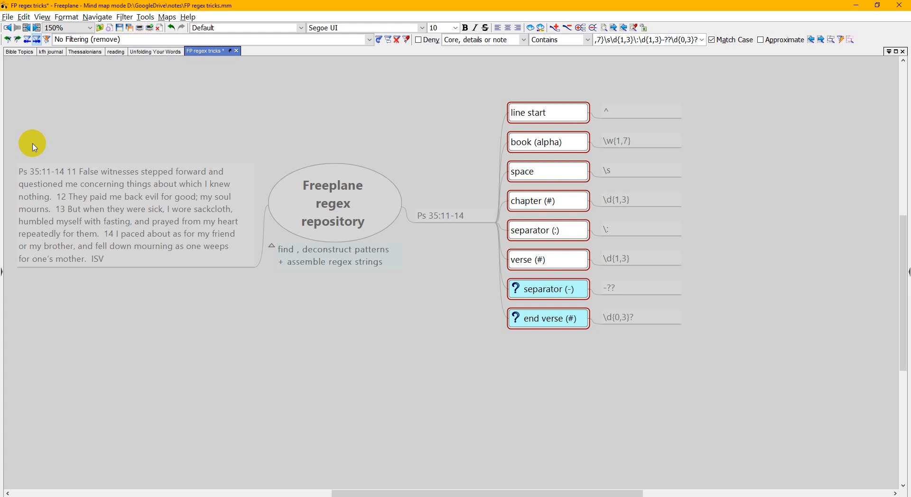
Step: Turn off the spotlight and select the "Ps 35:11-14" node together with its whole branch
left_click(441, 216)
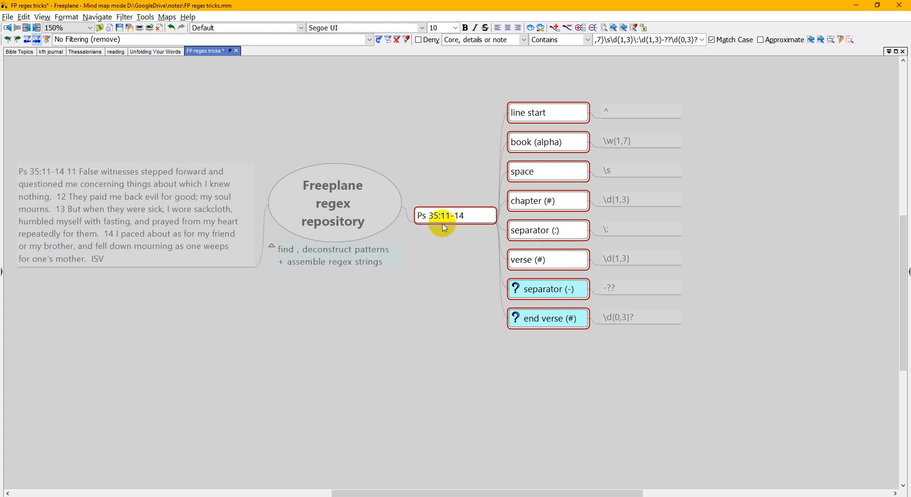
left_click(472, 223)
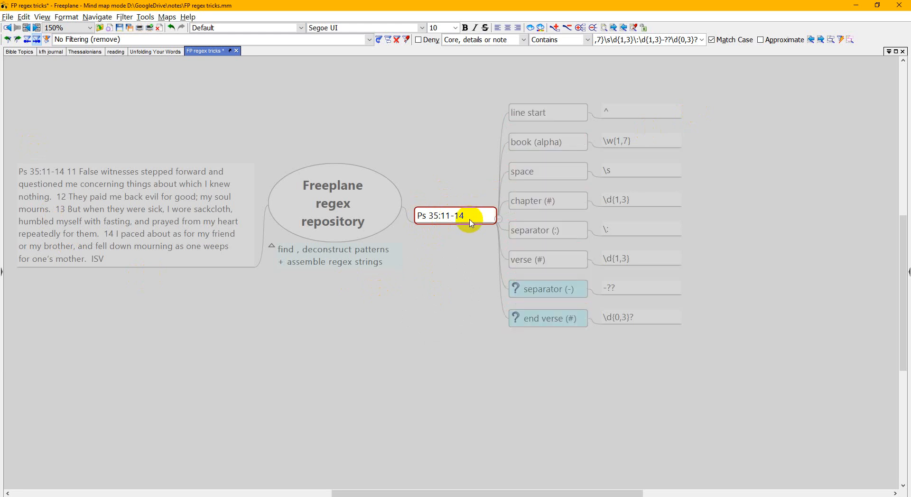
key("ctrl+shift+a")
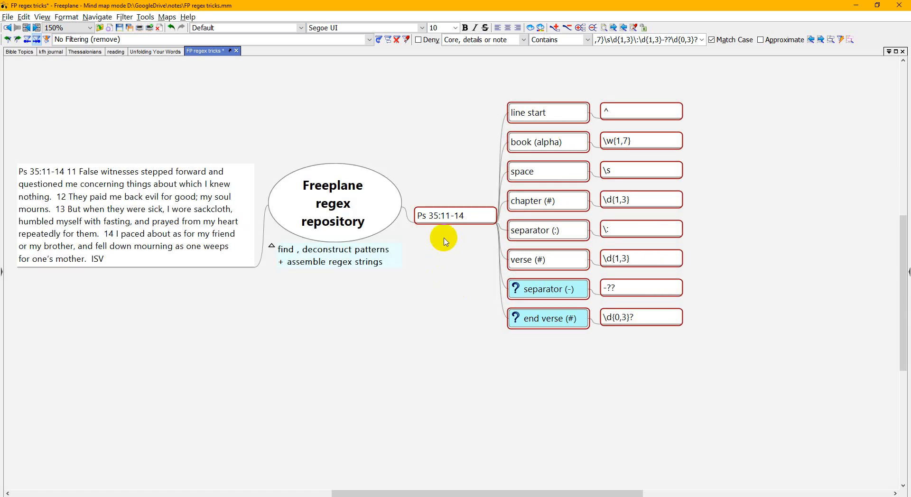
Step: Insert a parent node "pattern" above the eight element nodes of "Ps 35:11-14" and add a sibling node "string" below it
left_click(451, 218)
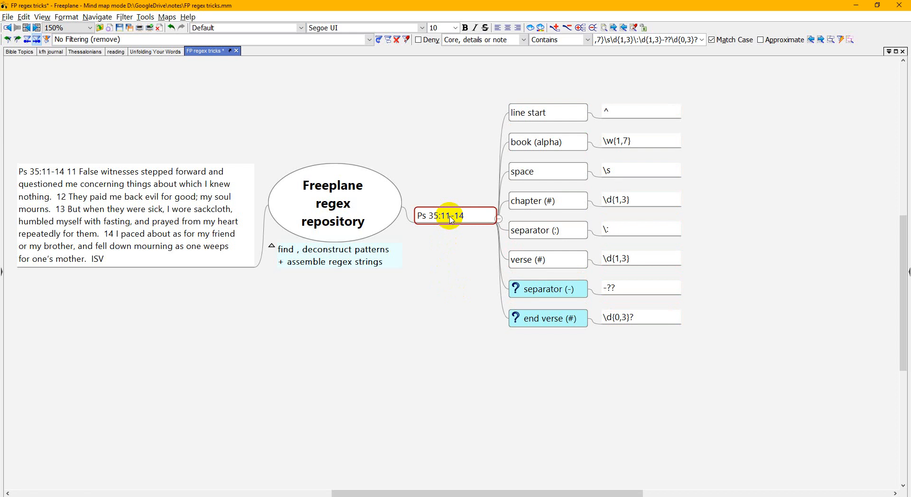
key("Right")
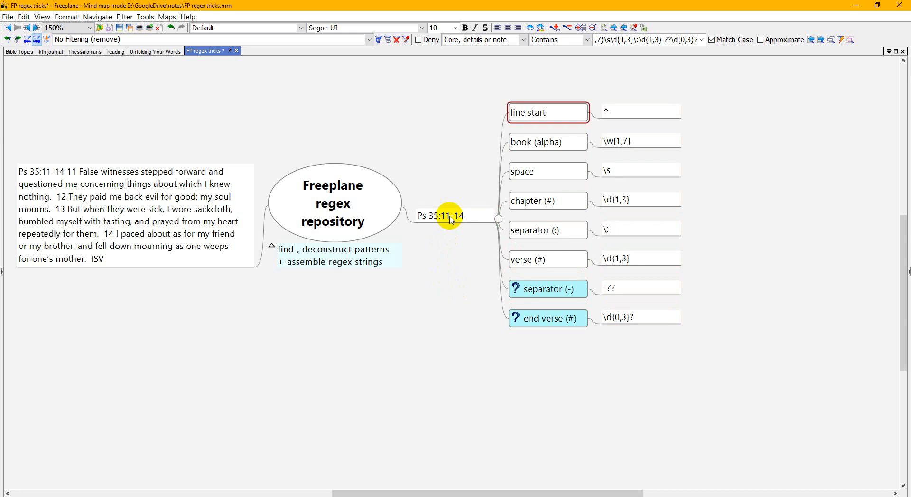
key("shift+Page_Down")
key("shift+Insert")
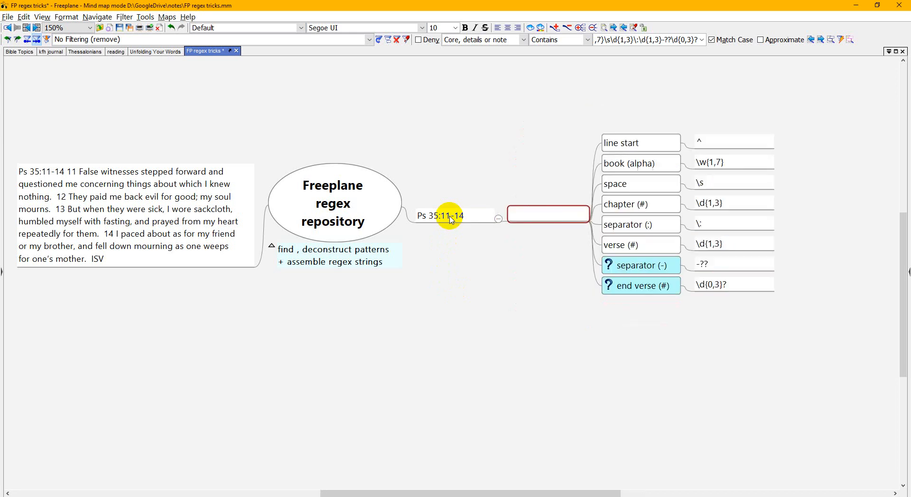
type("pattern")
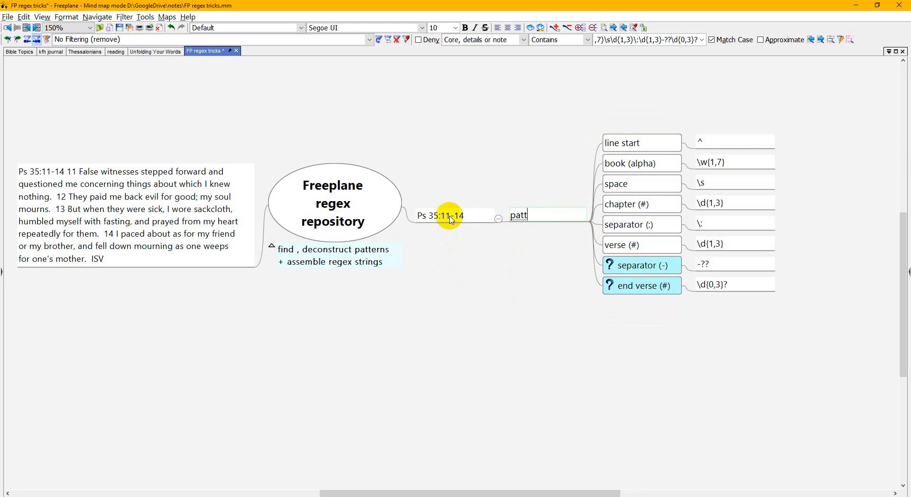
key("Return")
key("Return")
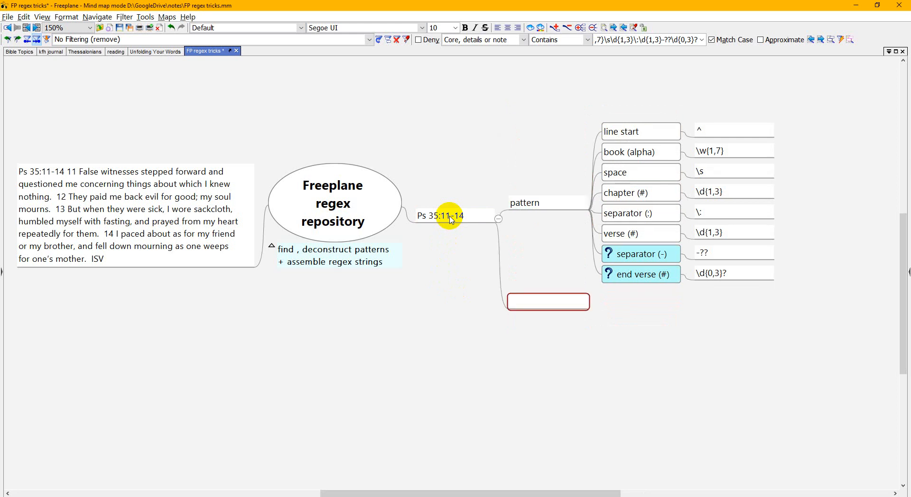
type("string")
Step: Copy the eight regex nodes of the pattern elements into the "string" node and select all the pasted nodes
left_click(703, 138)
key("shift+Down")
key("shift+Down")
key("shift+Down")
key("shift+Down")
key("shift+Down")
key("shift+Down")
key("shift+Down")
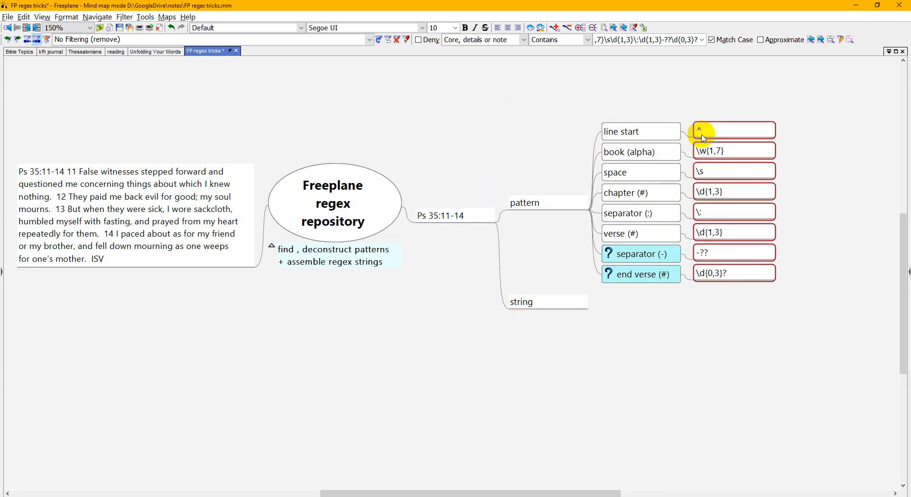
key("Down")
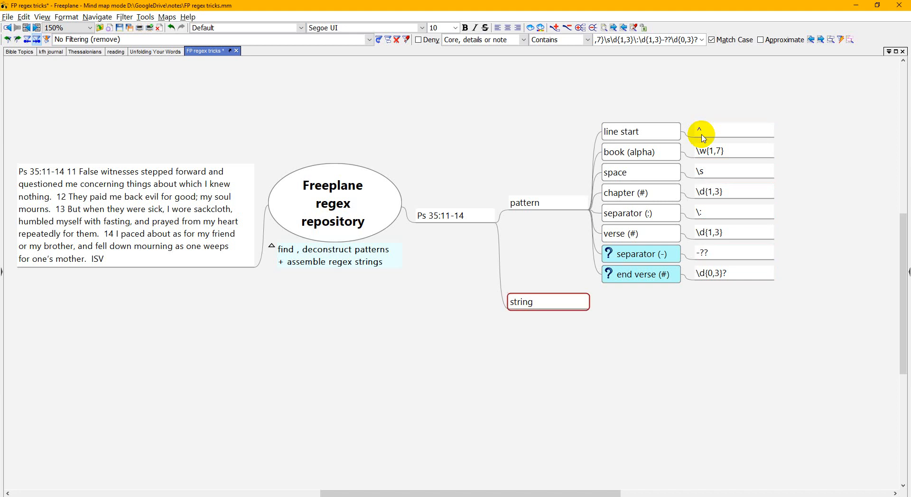
key("ctrl+v")
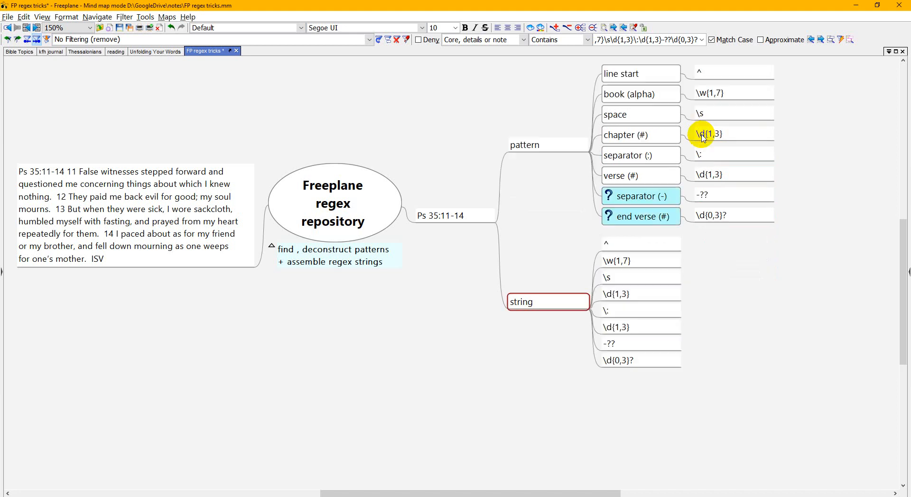
key("Right")
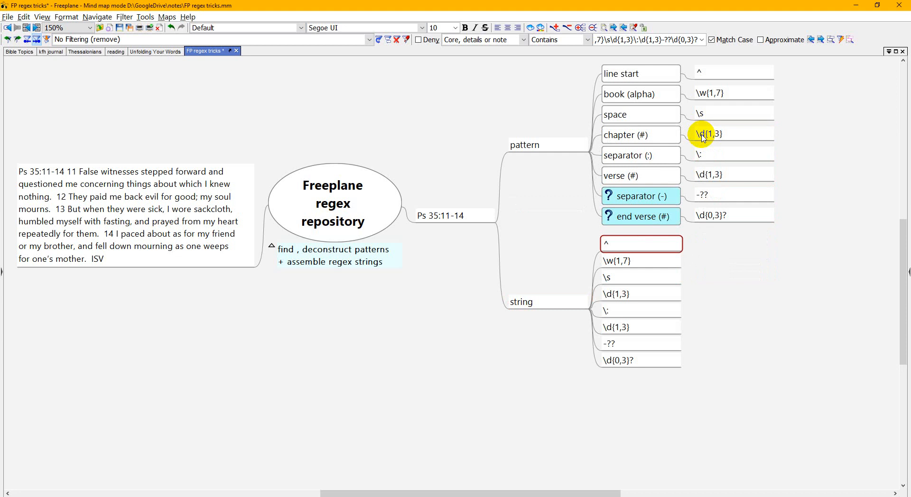
key("shift+End")
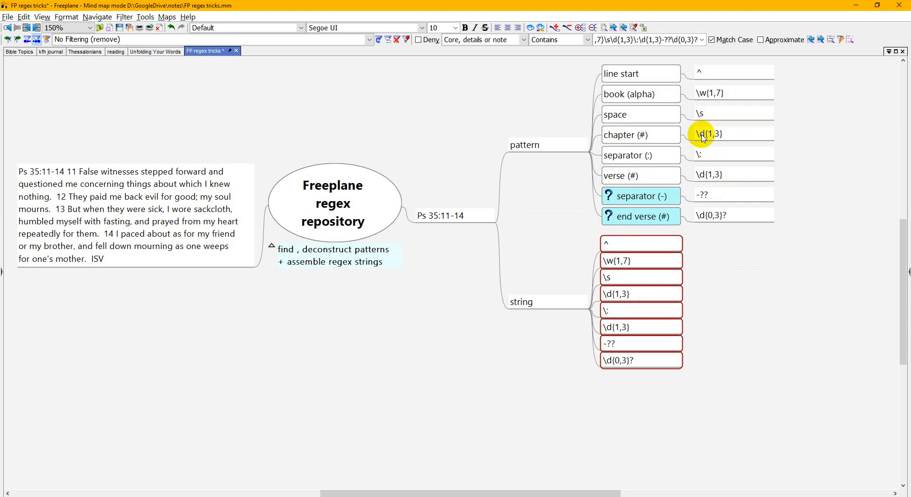
Step: Examine the feature description of the installed wikdNode add-on
left_click(142, 18)
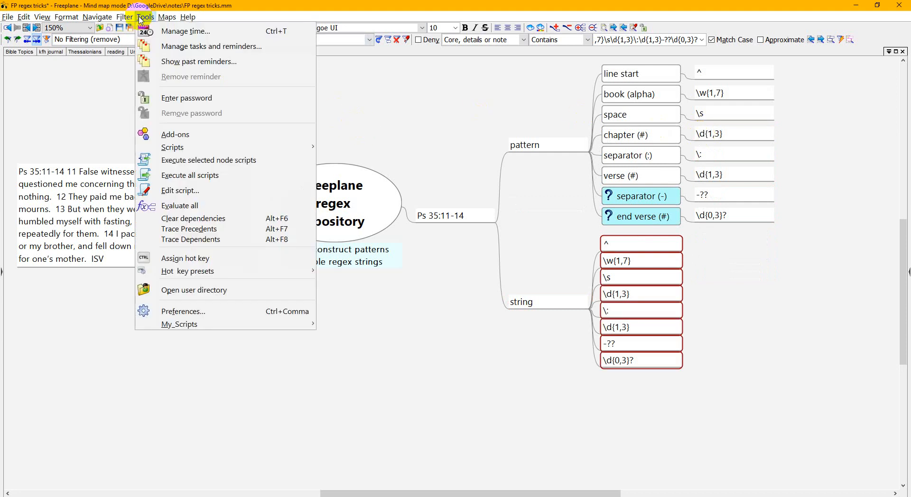
left_click(197, 136)
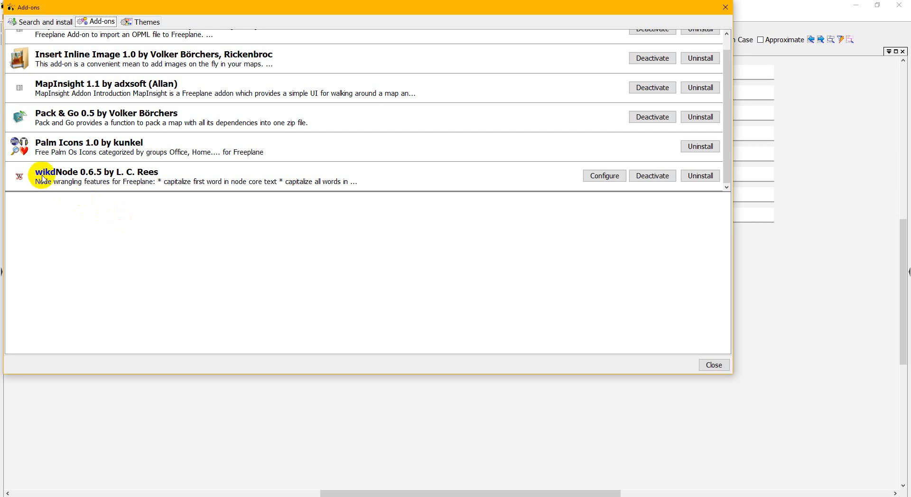
mouse_move(43, 179)
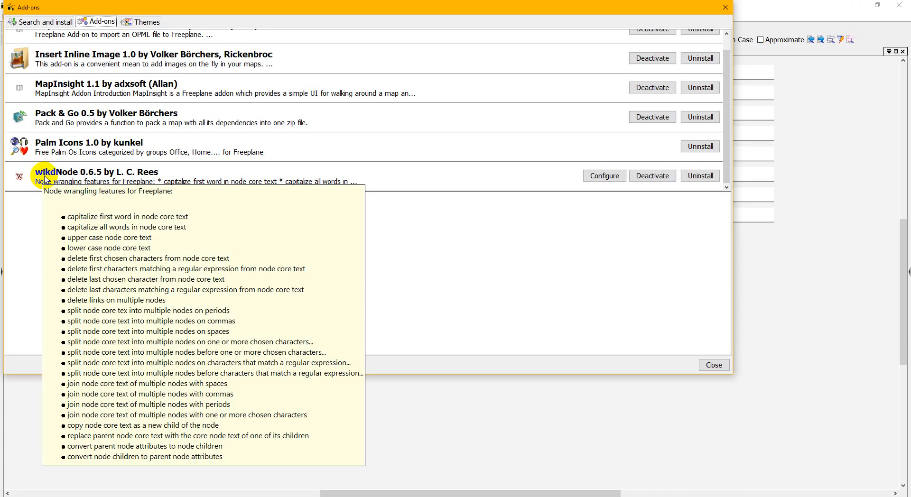
left_click(725, 9)
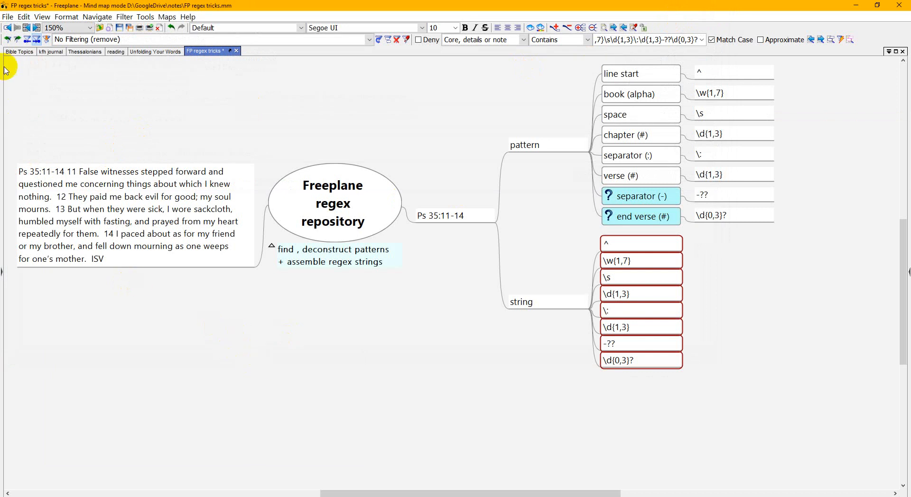
Step: Join the eight selected regex nodes under "string" into one node, separated by spaces
left_click(24, 18)
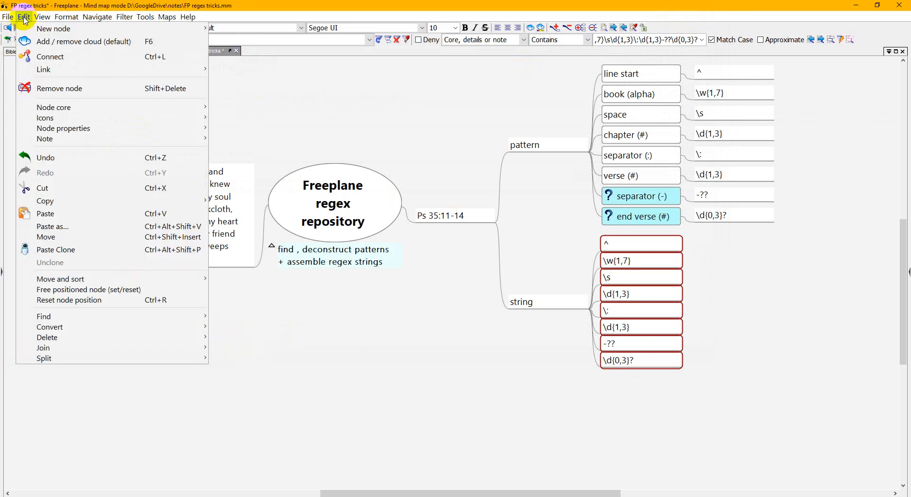
mouse_move(90, 338)
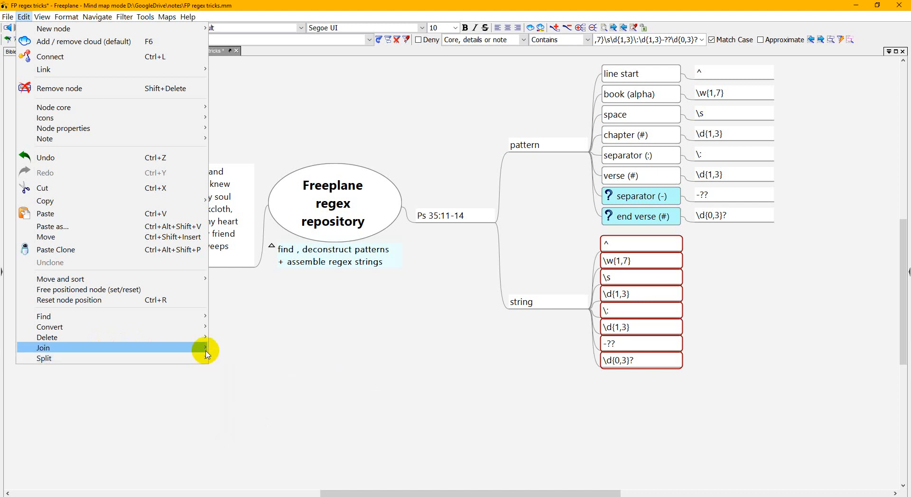
mouse_move(208, 352)
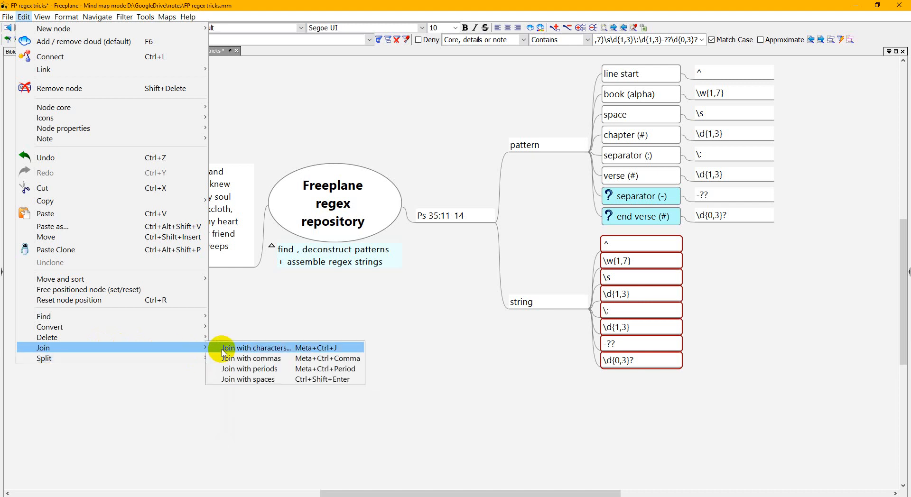
left_click(241, 379)
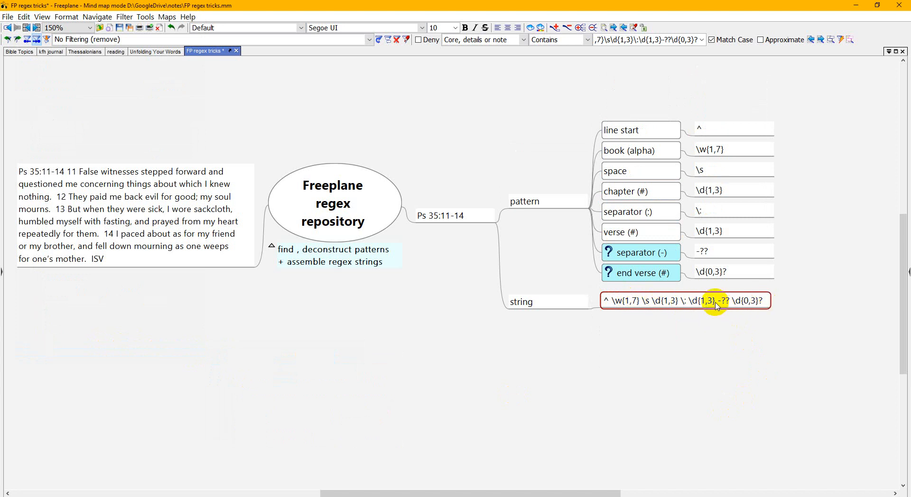
Step: Filter the map to the joined regex node, briefly showing its ancestors and hiding them again
key("ctrl+shift+f")
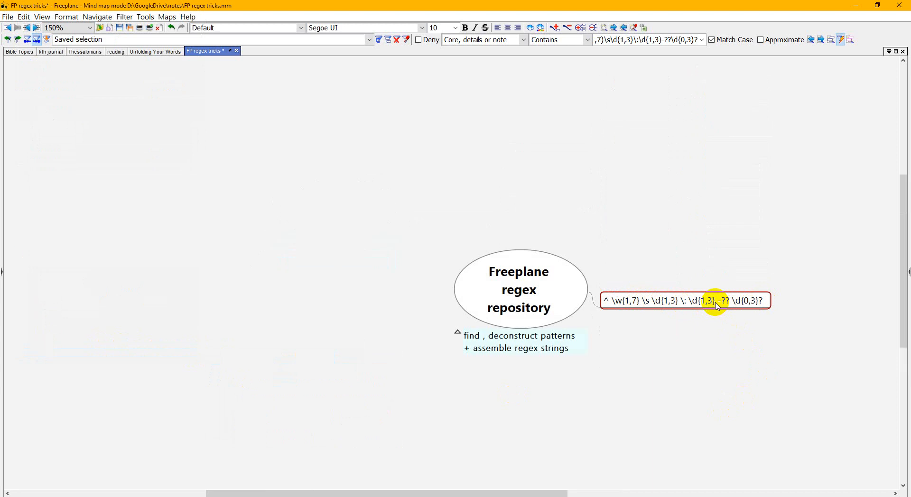
left_click(28, 41)
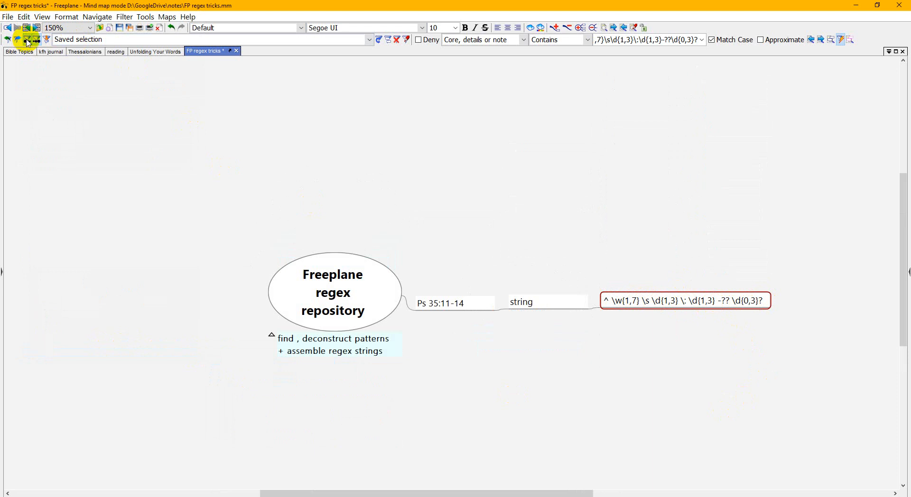
left_click(28, 41)
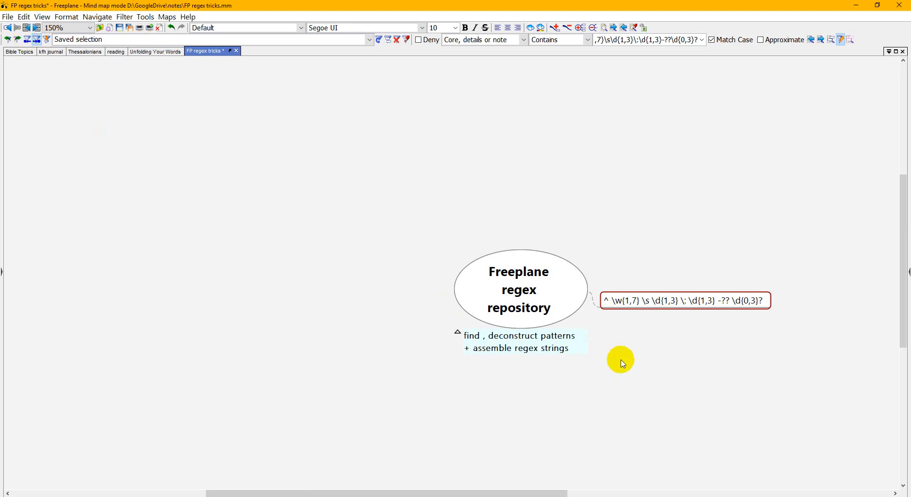
Step: Replace every space in the joined regex node with nothing using search and replace, and remove the filter
key("ctrl+shift+f")
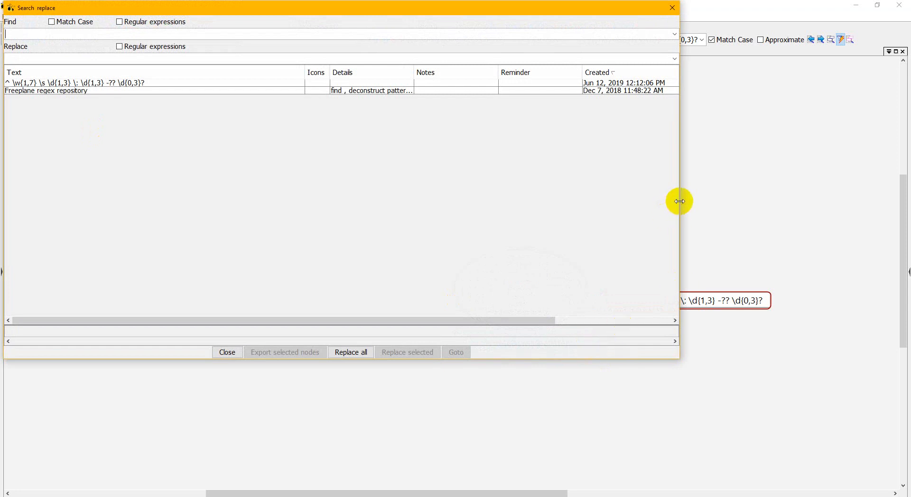
left_click_drag(679, 201, 588, 232)
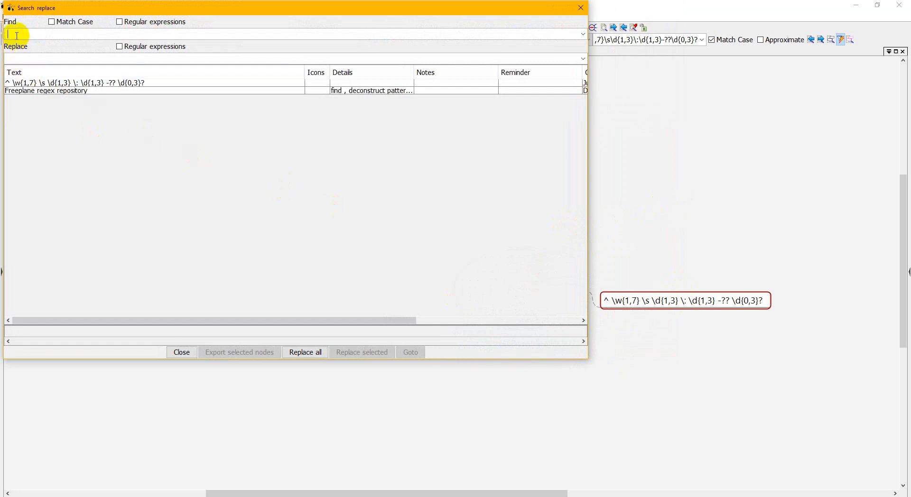
left_click(10, 58)
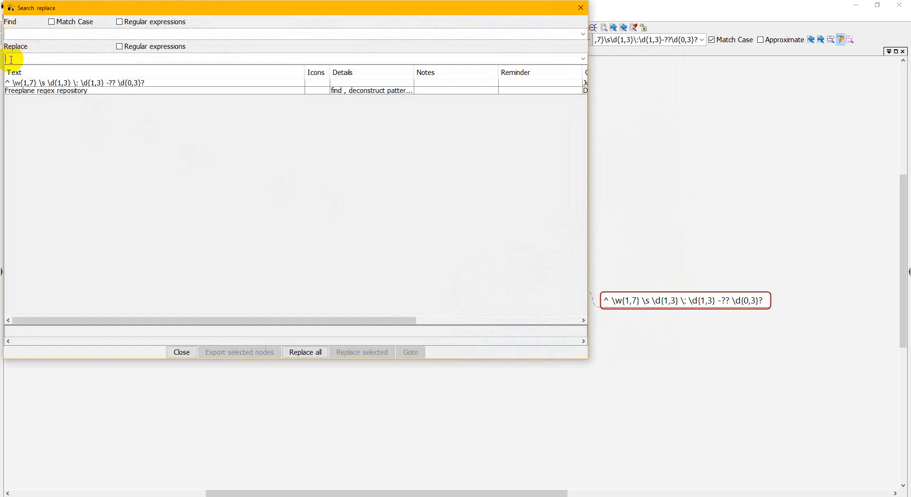
left_click(105, 84)
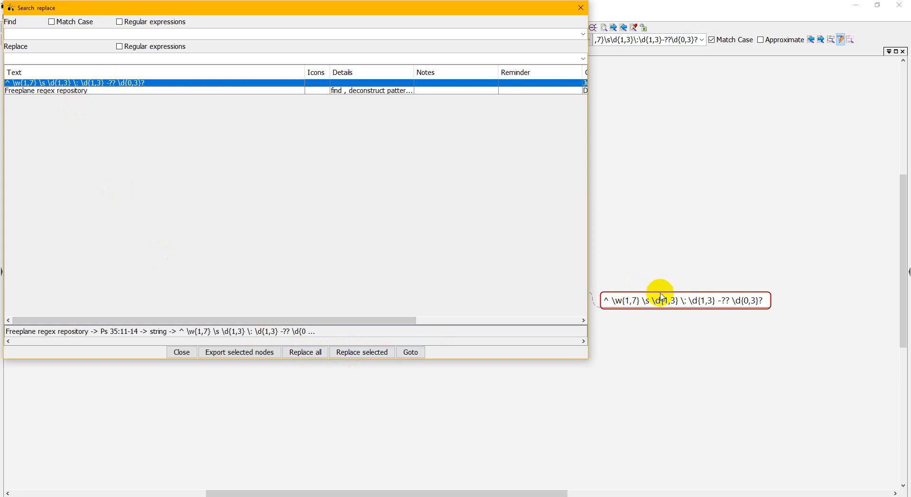
left_click(352, 352)
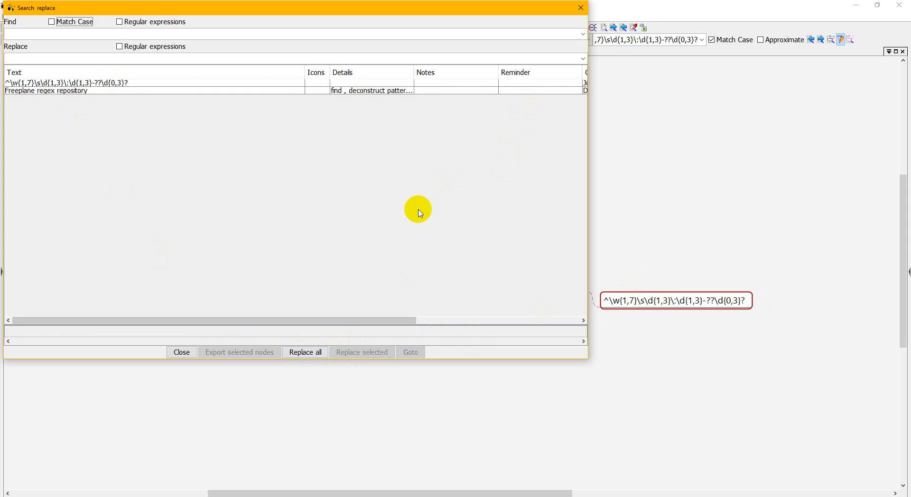
key("Escape")
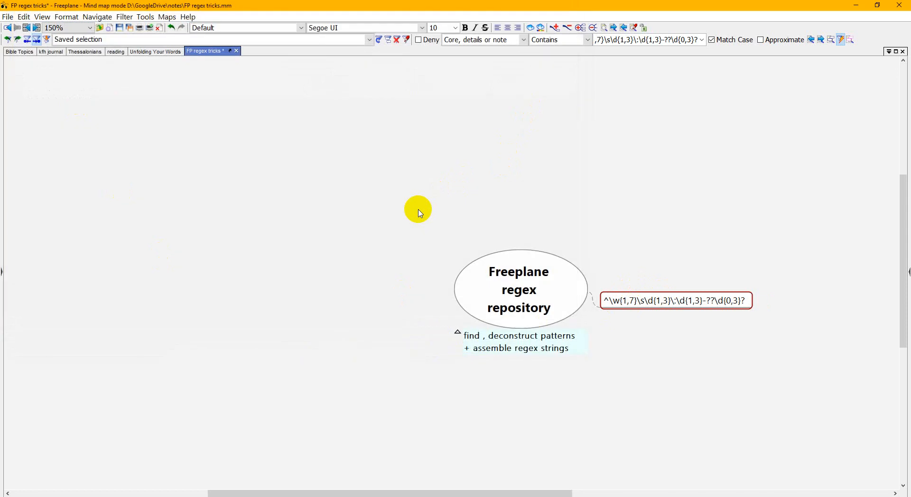
key("ctrl+shift+f")
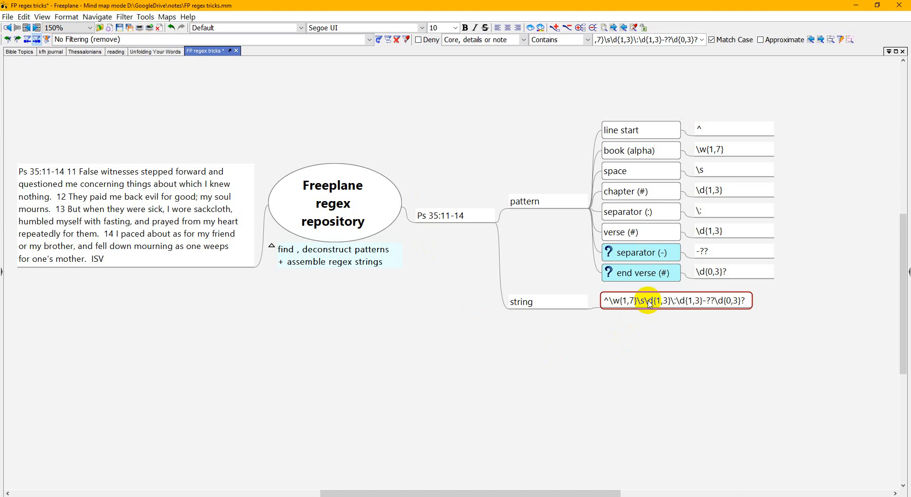
Step: Paste the verse list from theWord into a new map and select all the pasted verse nodes
key("ctrl+n")
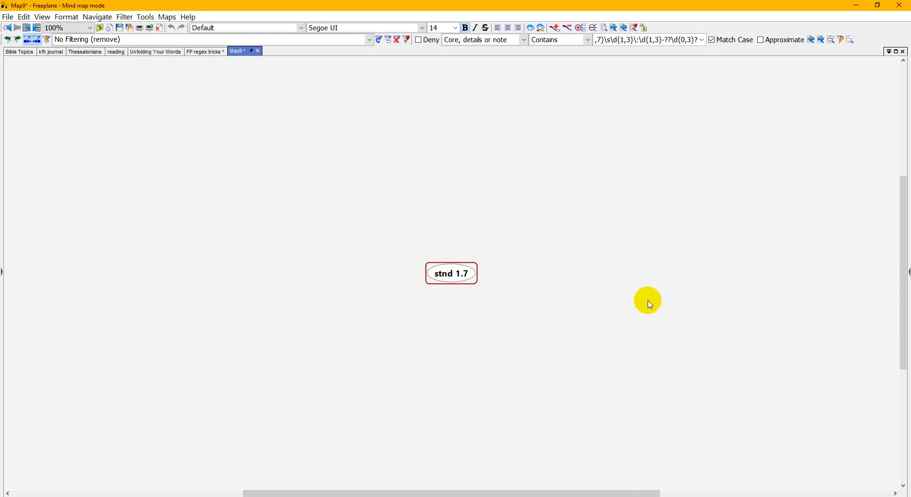
key("alt+Tab")
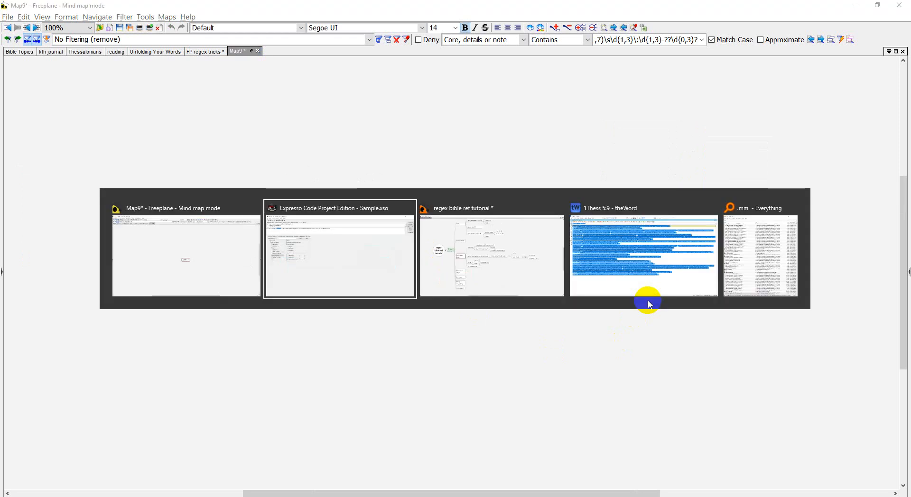
left_click(648, 300)
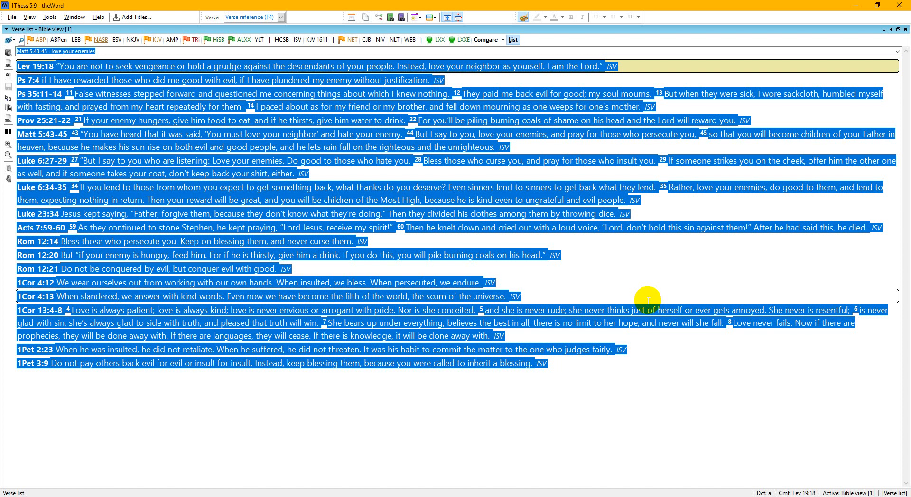
key("alt+Tab")
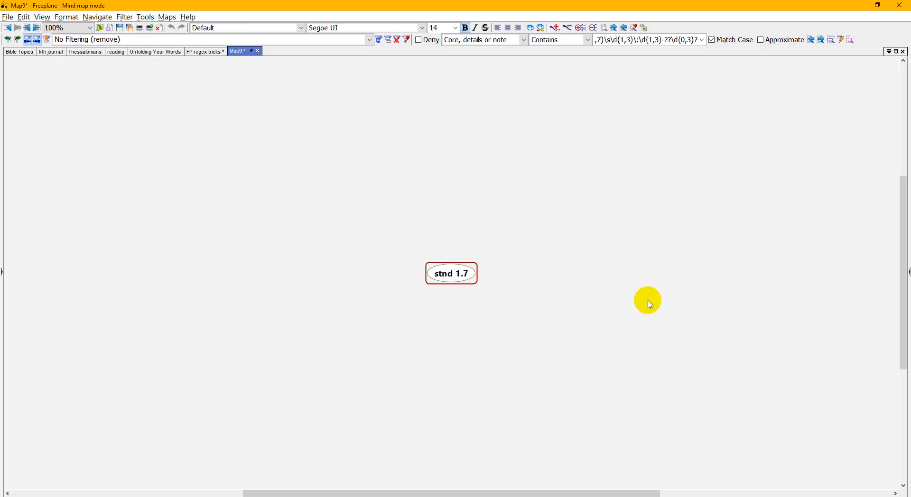
key("ctrl+v")
key("Right")
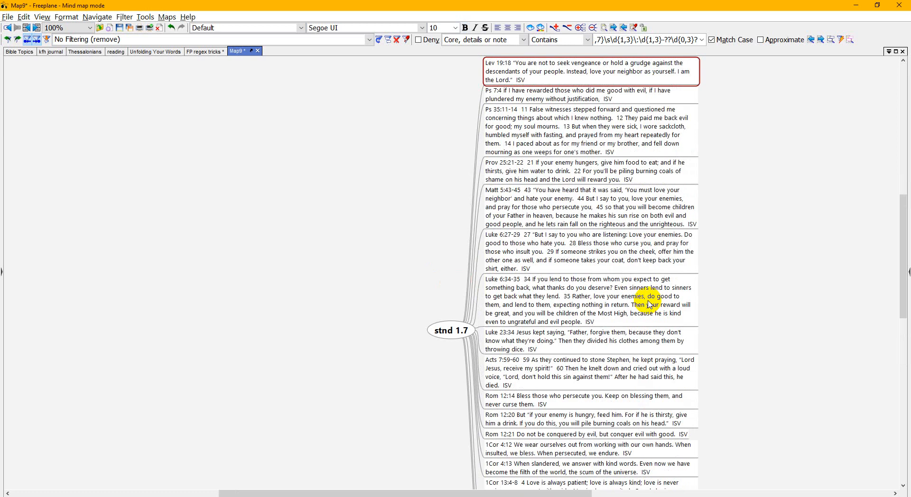
key("shift+End")
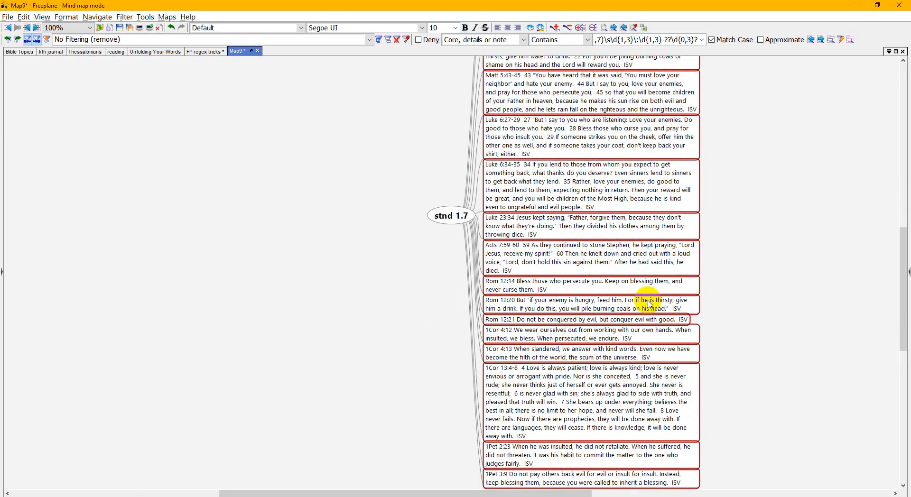
left_click(24, 17)
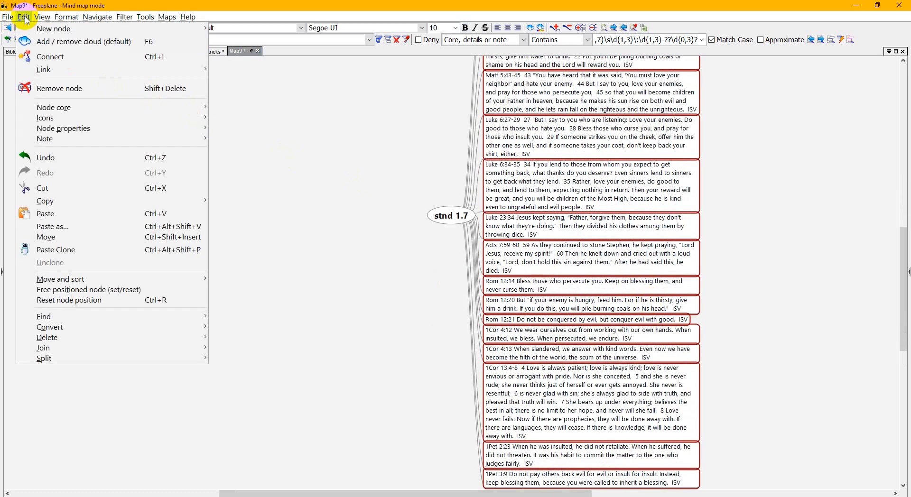
mouse_move(70, 365)
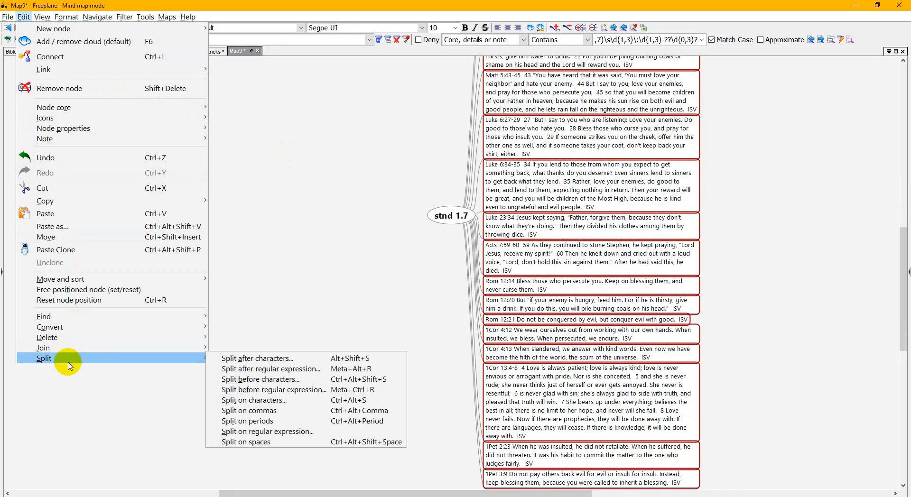
left_click(267, 372)
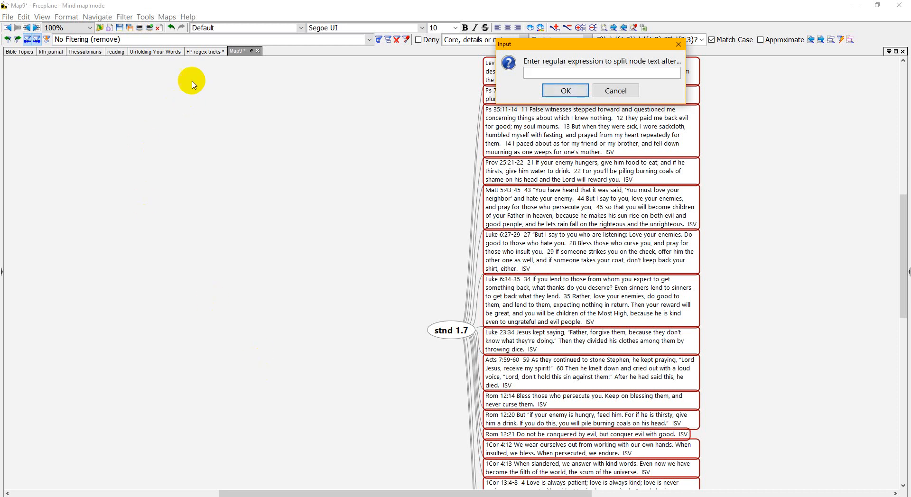
key("Escape")
Step: Split the selected verse nodes after the regular expression ^\w{1,7}\s\d{1,3}\:\d{1,3}-??\d{0,3}? plus a trailing space, using the string from the "FP regex tricks" map
left_click(199, 53)
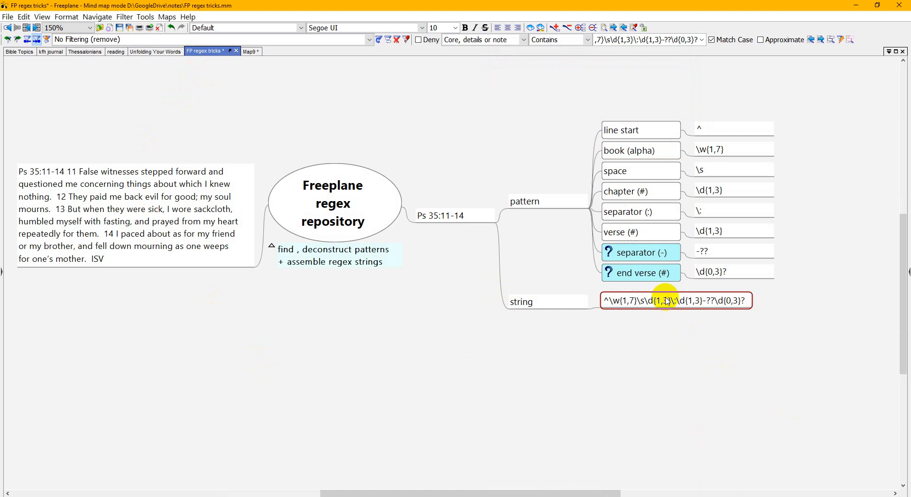
key("ctrl+Tab")
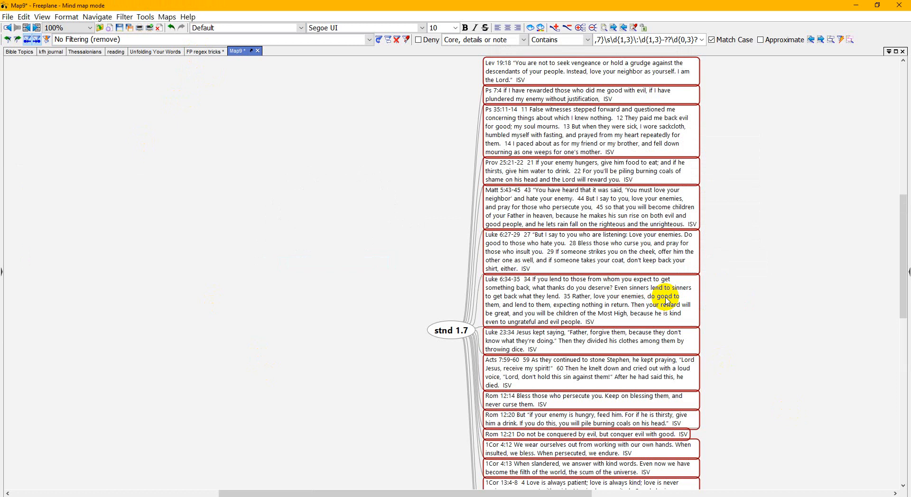
key("alt+e")
key("Up")
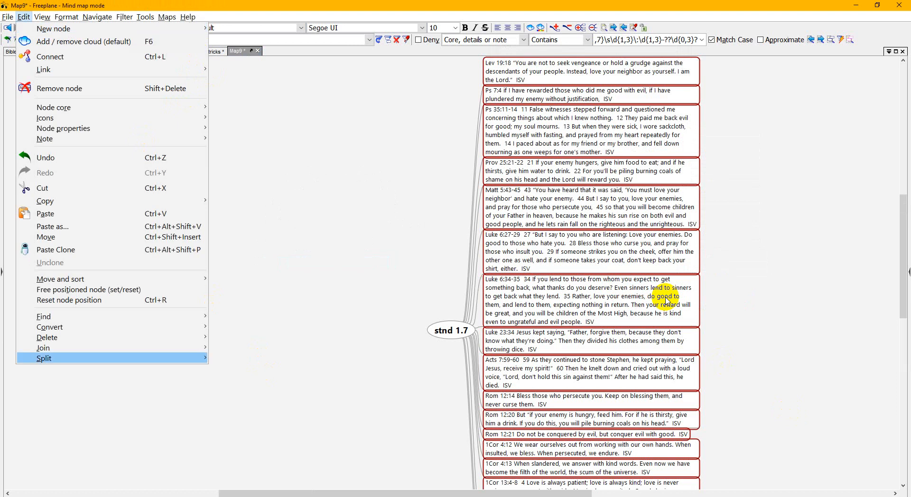
key("Right")
key("Down")
key("Return")
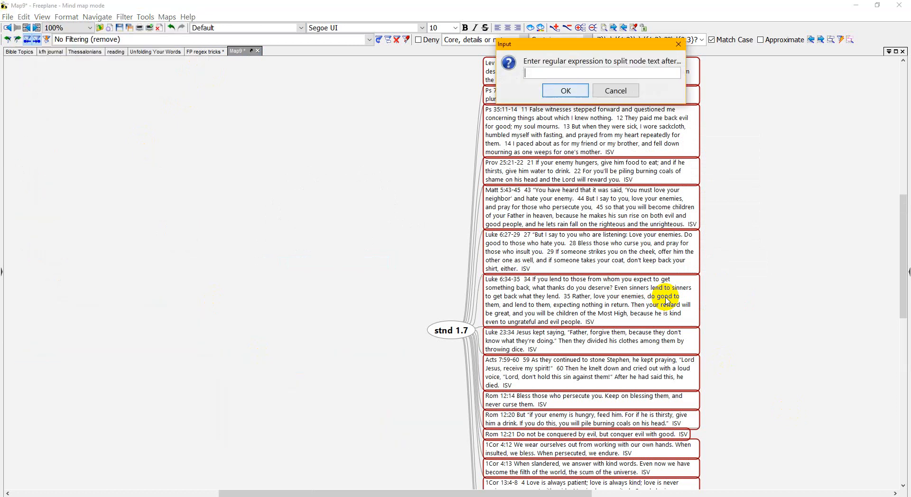
type("^\\w{1,7}\\s\\d{1,3}\\:\\d{1,3}-??\\d{0,3}?")
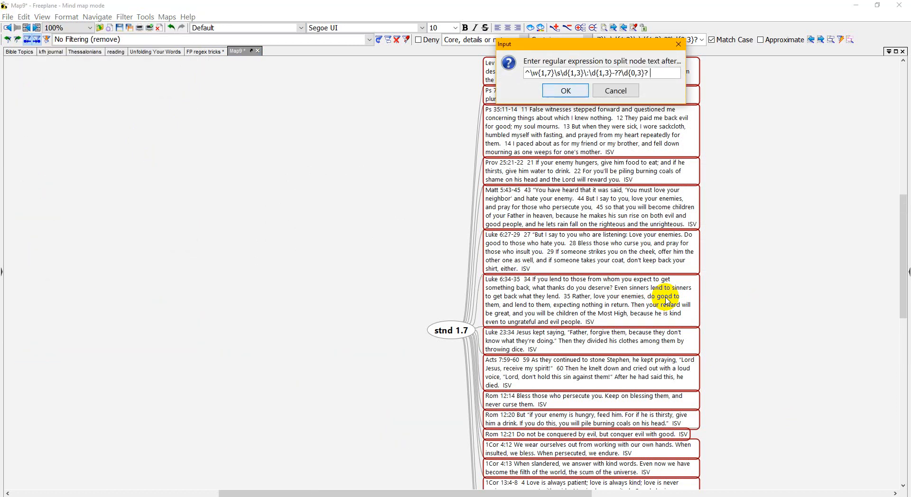
key("Return")
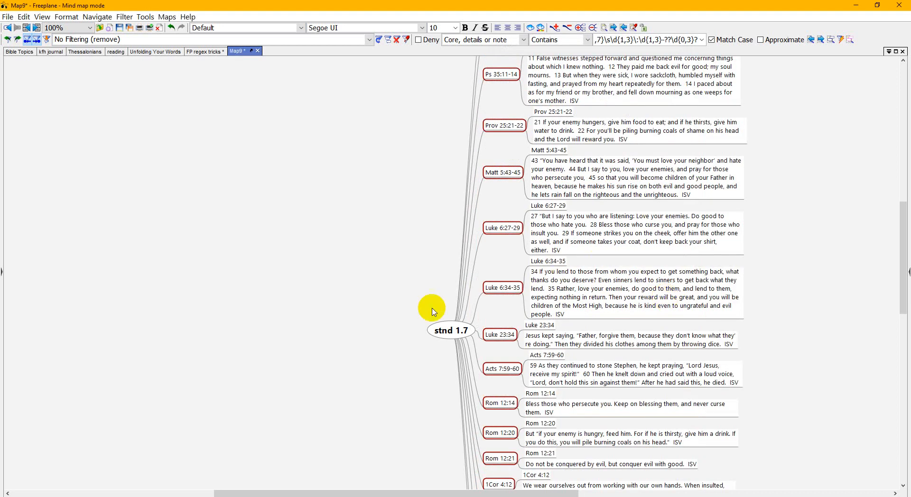
Step: Select all child nodes of the verse references, from "Lev 19:18" through the "1Pet 3:9" text, and filter the map to that selection
scroll(497, 287, "up", 1)
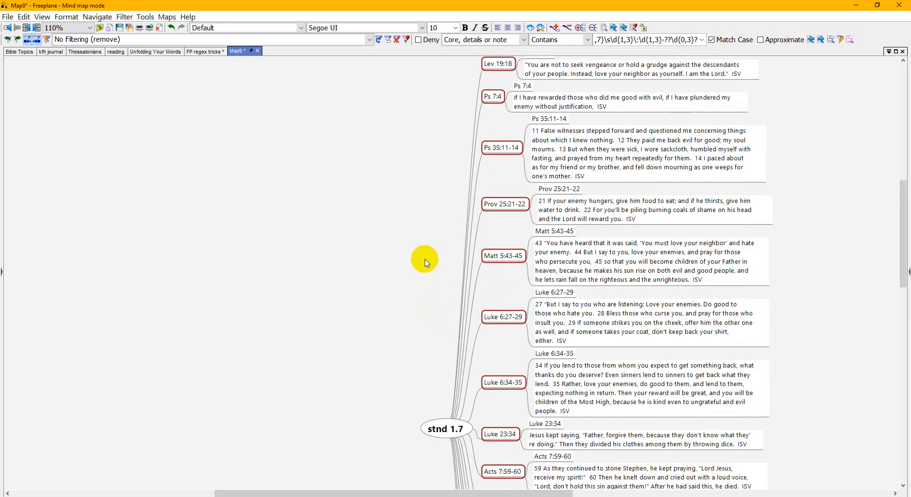
scroll(377, 215, "down", 2)
scroll(377, 215, "down", 8)
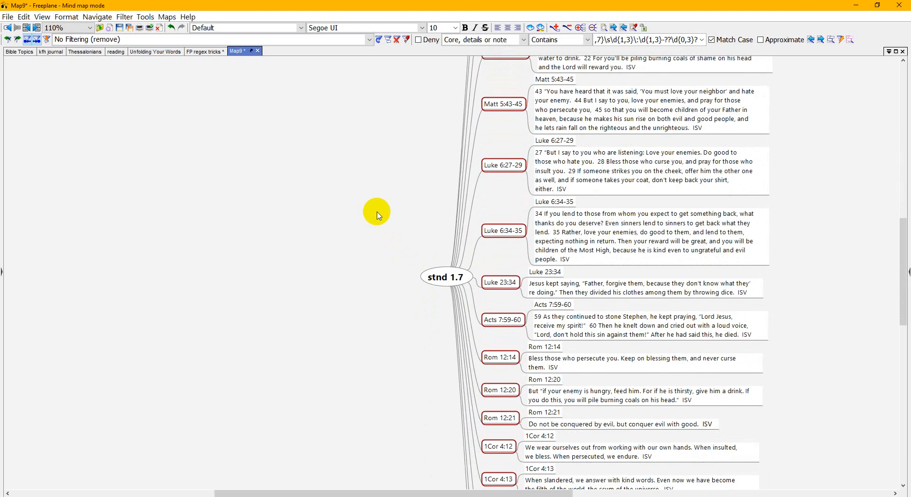
scroll(378, 215, "up", 11)
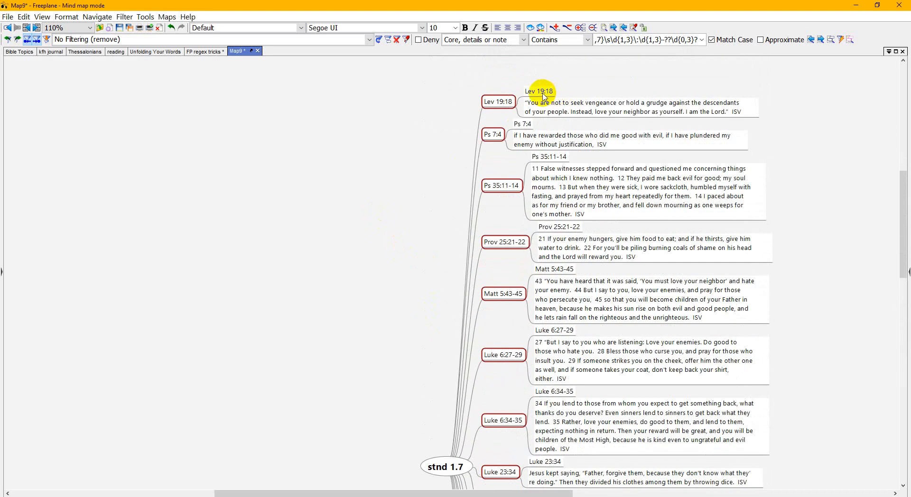
left_click(544, 95)
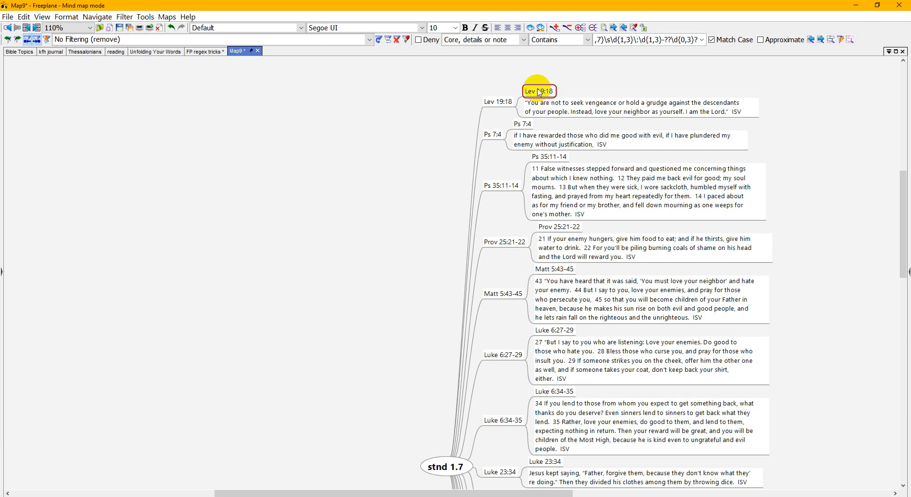
key("shift+Down")
key("shift+Down")
key("shift+Down")
key("shift+Down")
key("shift+Down")
key("shift+Down")
key("shift+Down")
key("shift+Down")
key("shift+Down")
key("shift+Down")
key("shift+Down")
key("shift+Down")
key("shift+Down")
key("shift+Down")
key("shift+Down")
key("shift+Down")
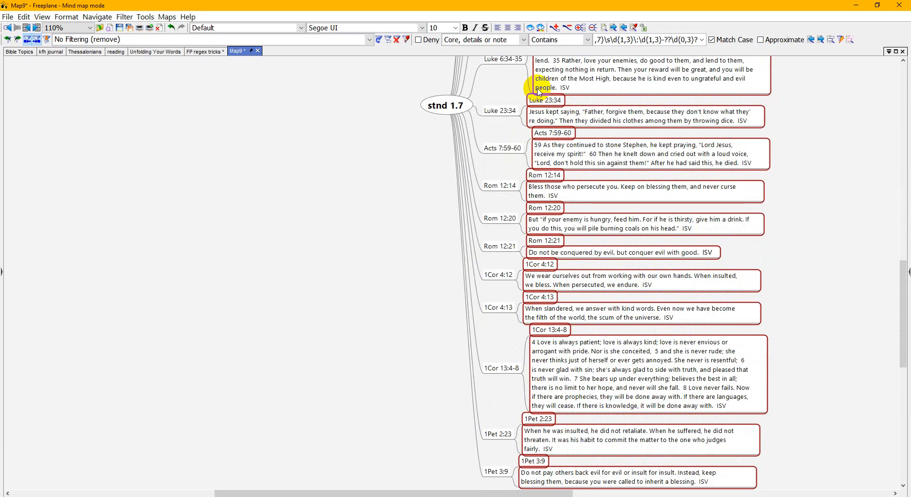
key("ctrl+alt+f")
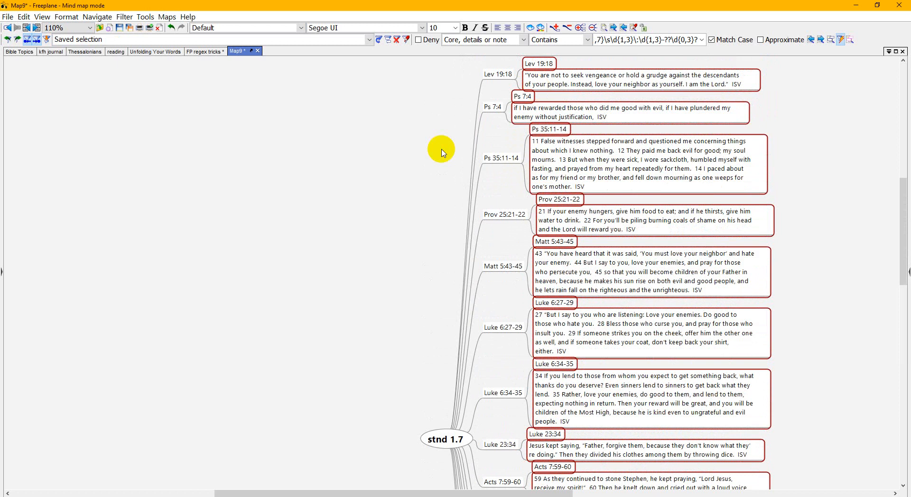
Step: Hide the ancestor nodes and set the filter condition to Matches regexp with the pasted Bible-reference string, without its trailing space
left_click(26, 42)
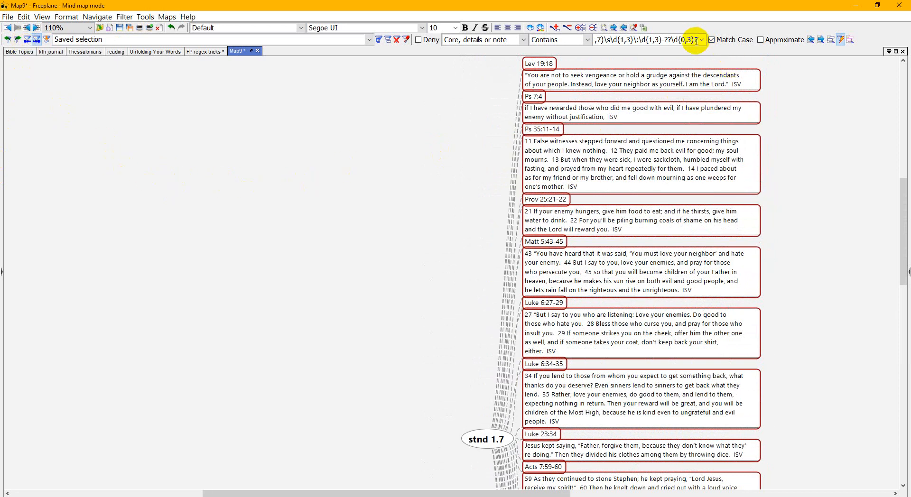
key("ctrl+a")
type("b")
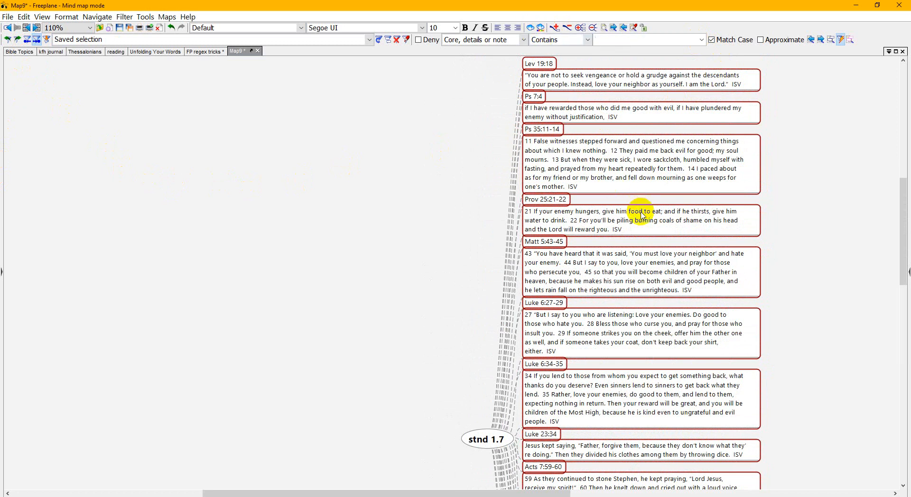
key("ctrl+v")
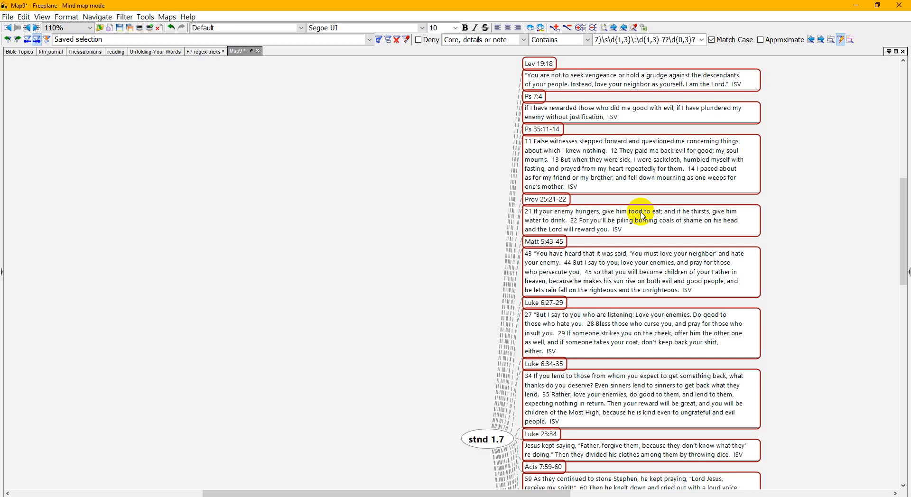
key("BackSpace")
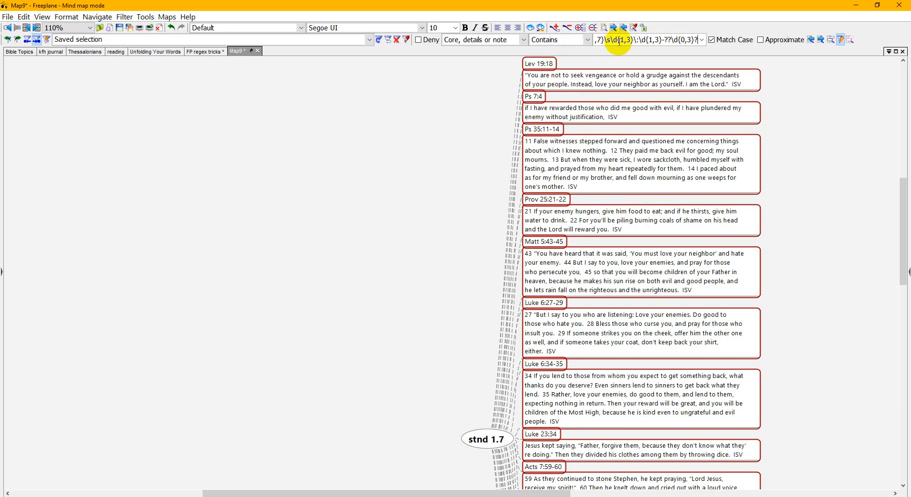
left_click(588, 42)
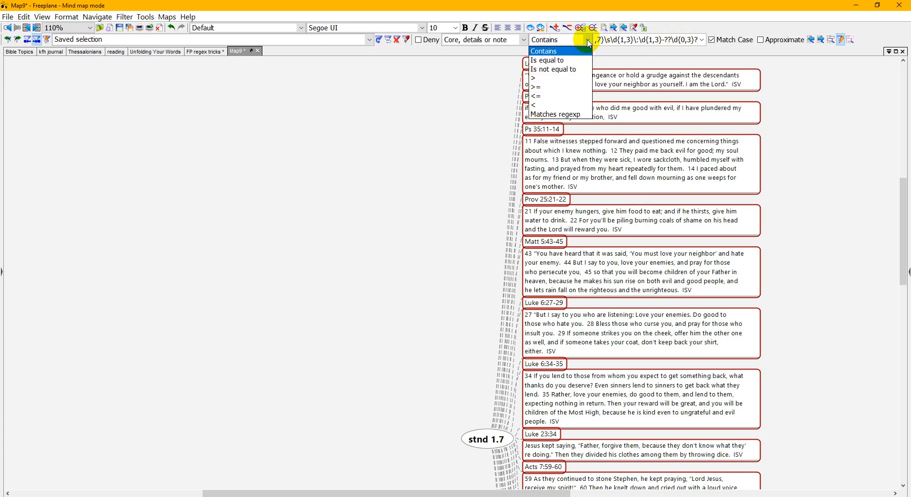
left_click(552, 114)
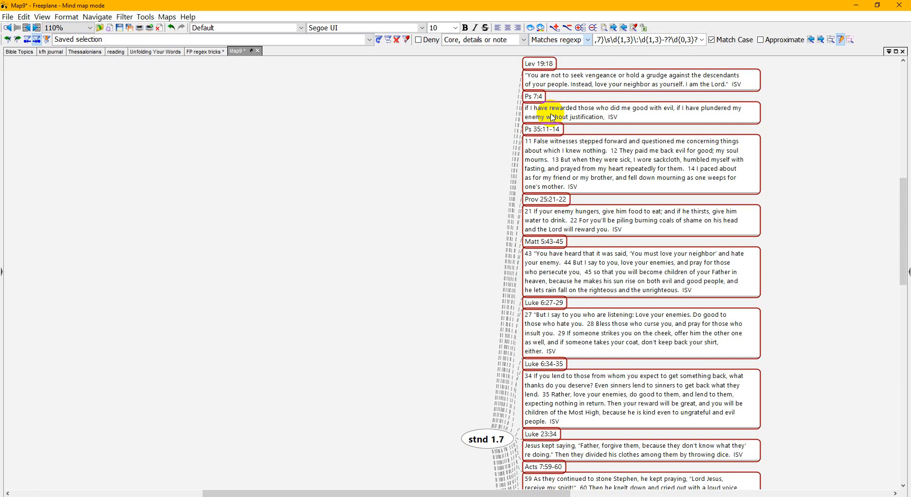
Step: Select all nodes matching the Bible-reference regex, review them from Lev 19:18 to 1Pet 3:9, and delete them
left_click(831, 42)
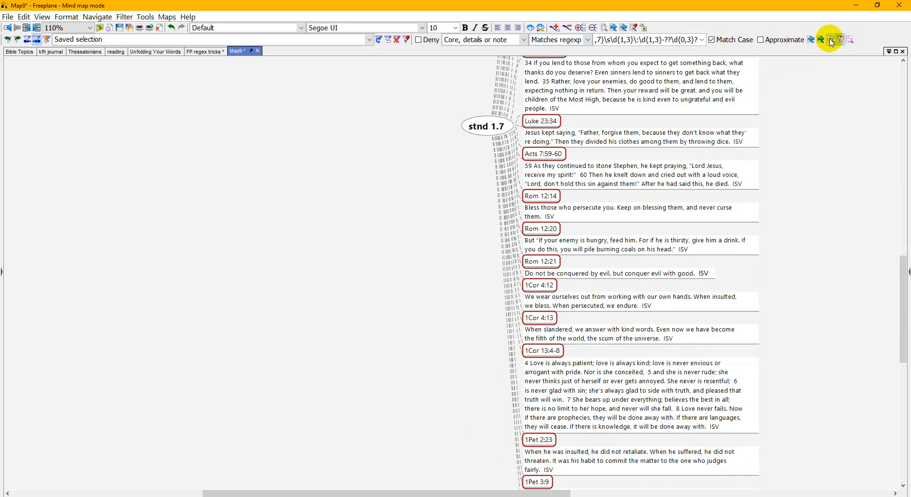
scroll(430, 197, "up", 10)
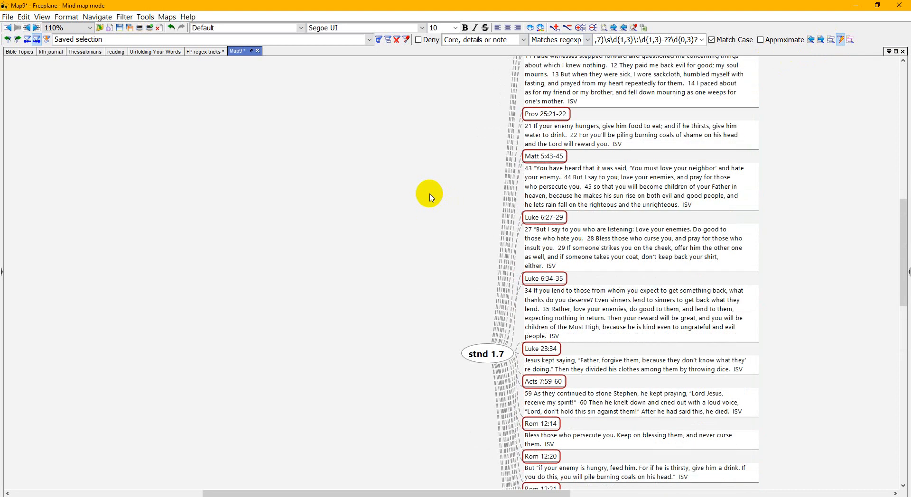
scroll(429, 197, "down", 9)
scroll(430, 197, "down", 8)
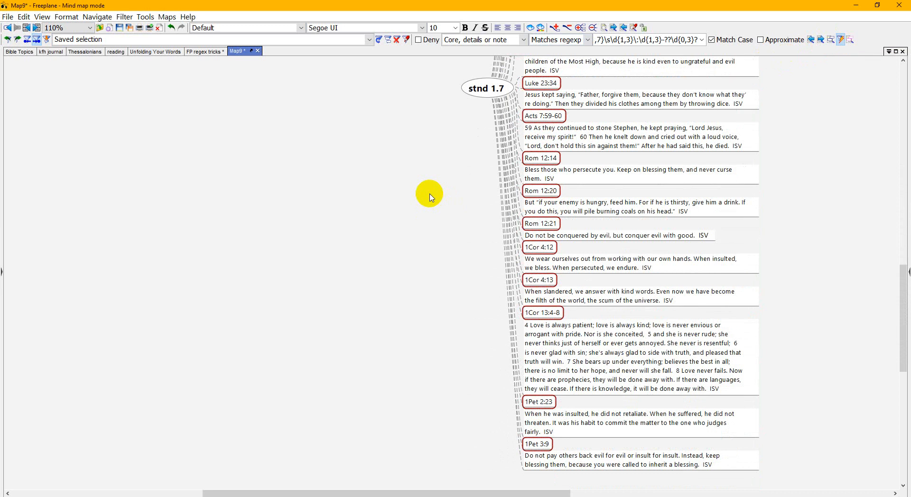
scroll(429, 197, "up", 4)
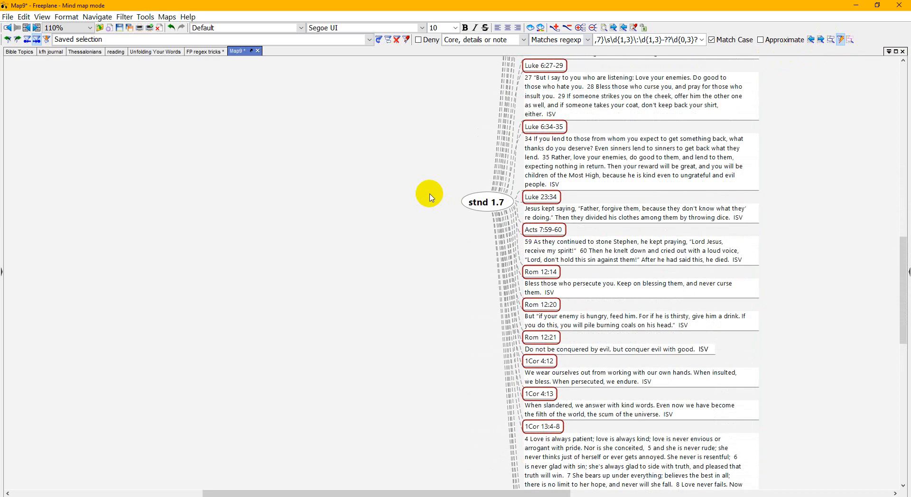
scroll(430, 197, "up", 9)
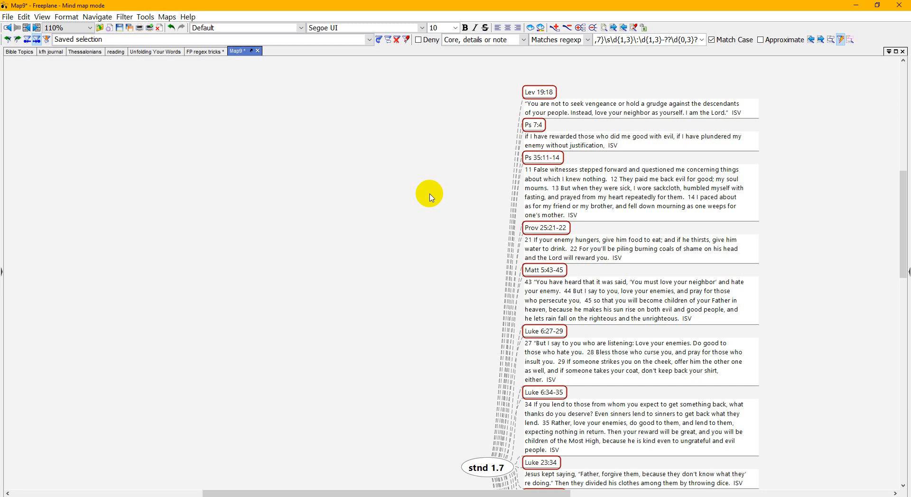
key("Delete")
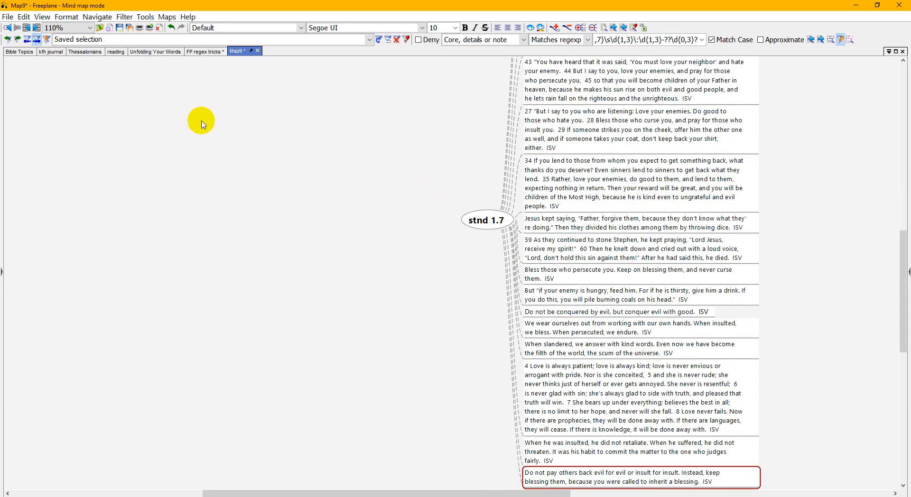
Step: Show the ancestor nodes again and check that each verse text sits beside its reference
left_click(28, 41)
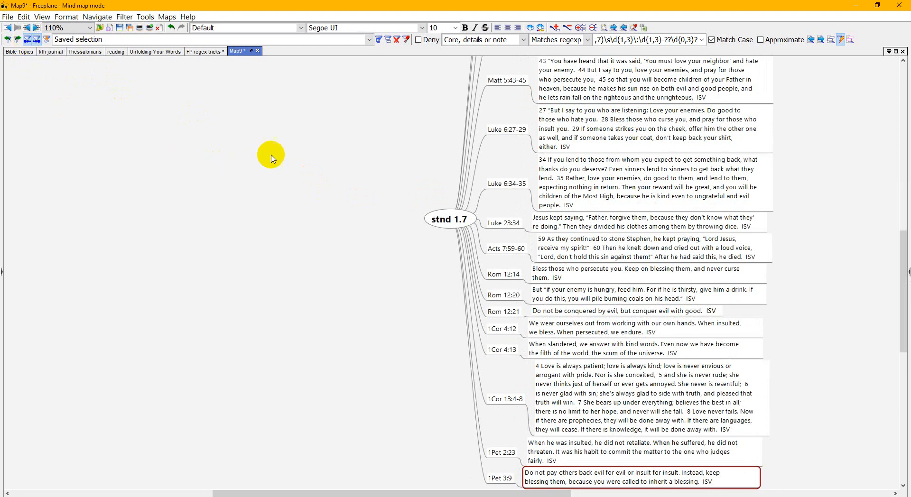
left_click_drag(347, 139, 307, 63)
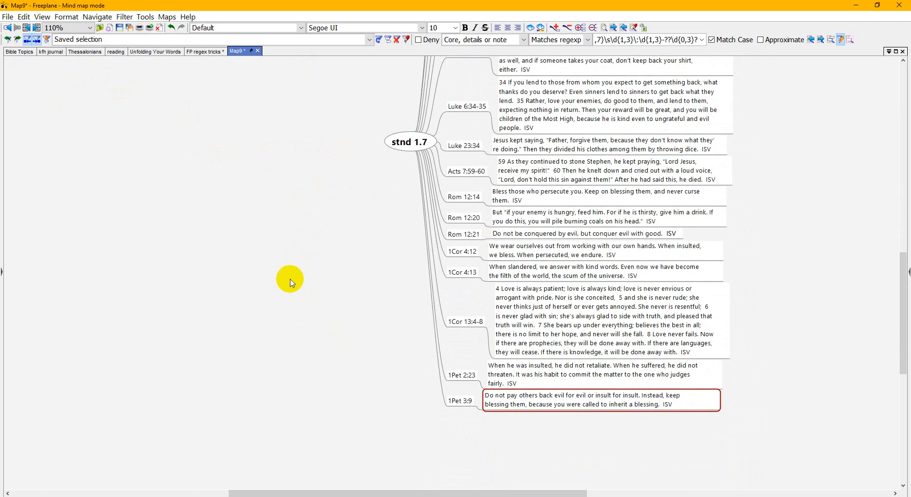
left_click_drag(293, 239, 326, 395)
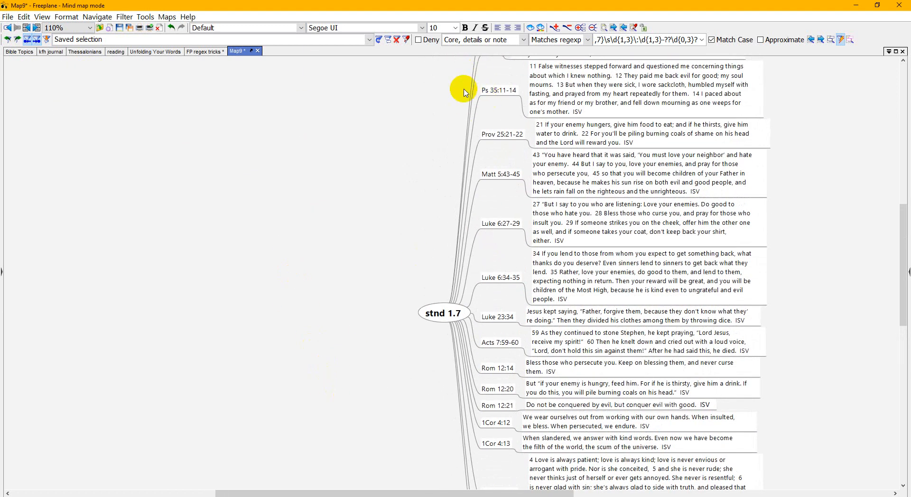
left_click(498, 92)
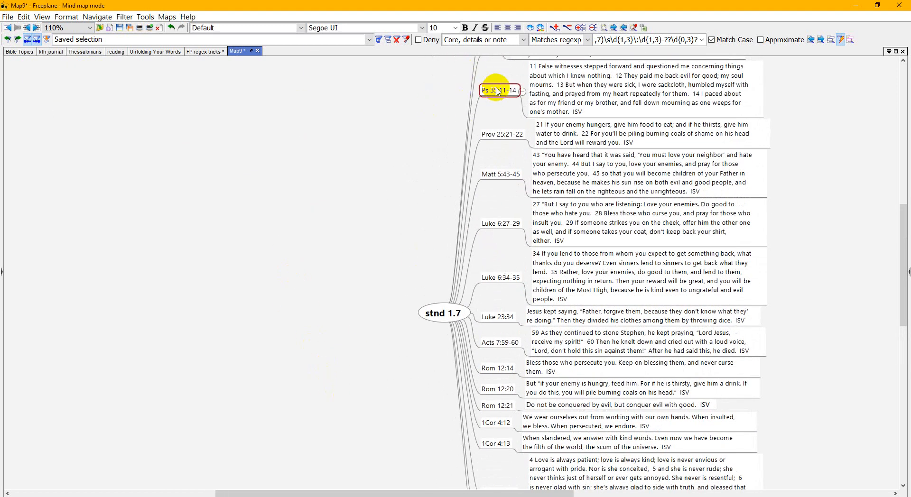
key("Right")
key("Down")
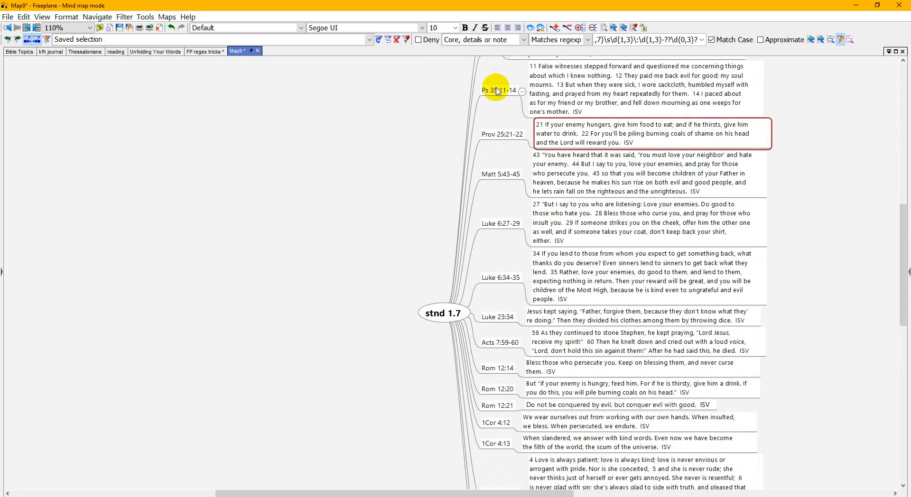
key("Left")
key("Right")
scroll(351, 176, "up", 3)
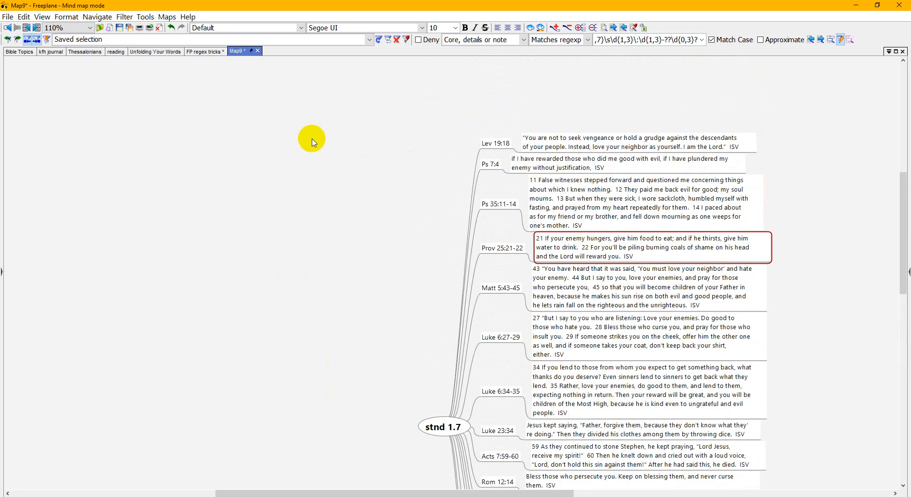
Step: Close Map9 without saving it and return to the "FP regex tricks" map
left_click(257, 50)
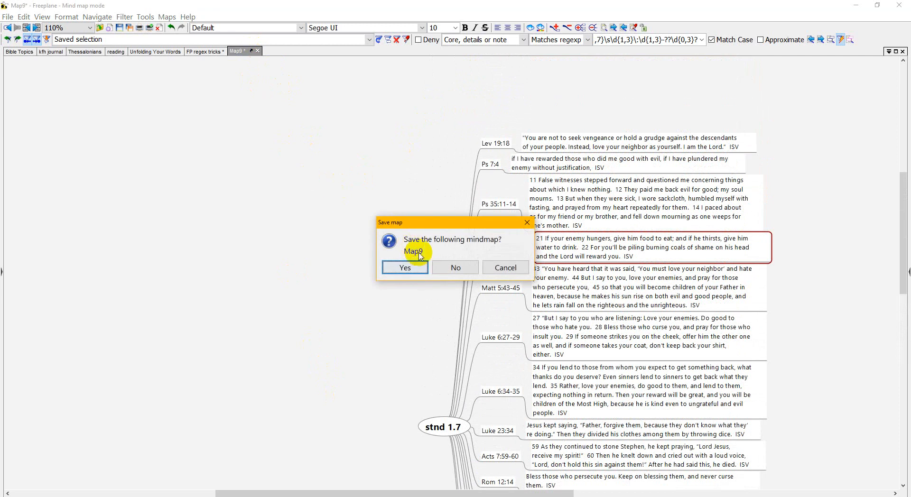
left_click(447, 269)
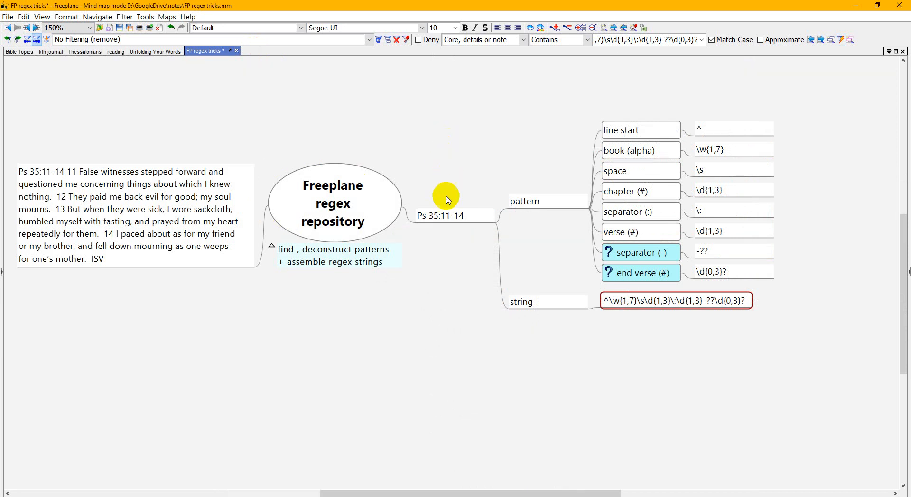
Step: Insert a parent node named "Bible ref" above the "Ps 35:11-14" node
left_click(447, 218)
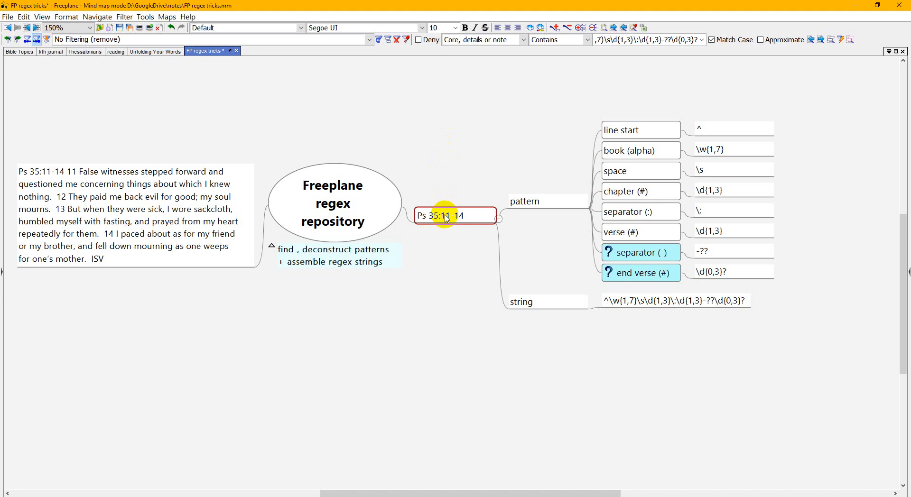
key("shift+Insert")
double_click(447, 218)
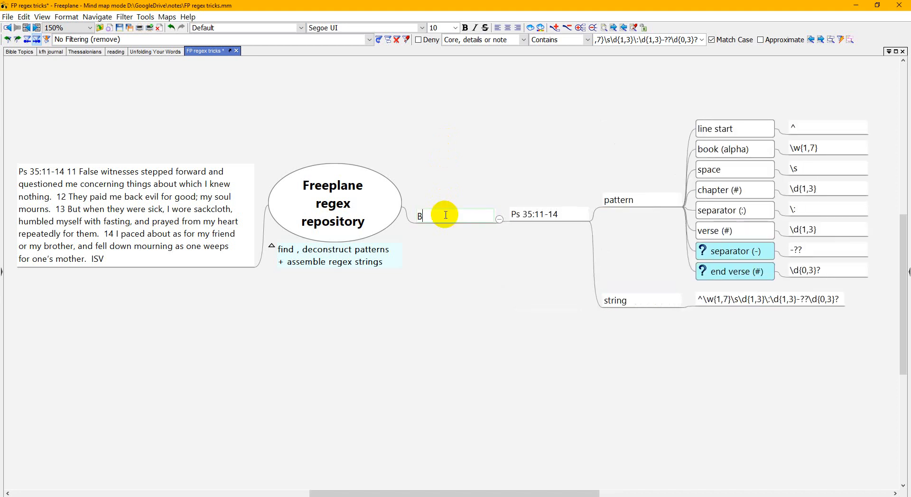
type("Bible ref")
key("Return")
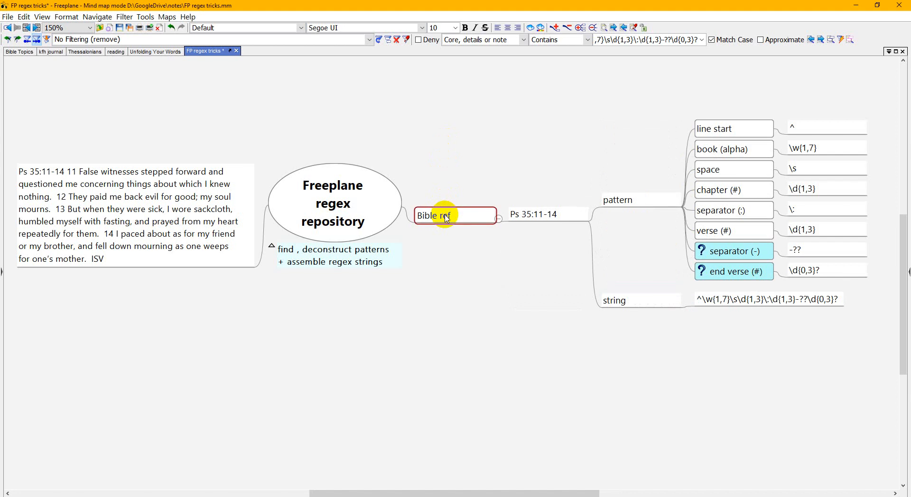
Step: Insert a parent node named "Bible study" above the "Bible ref" node
key("shift+Insert")
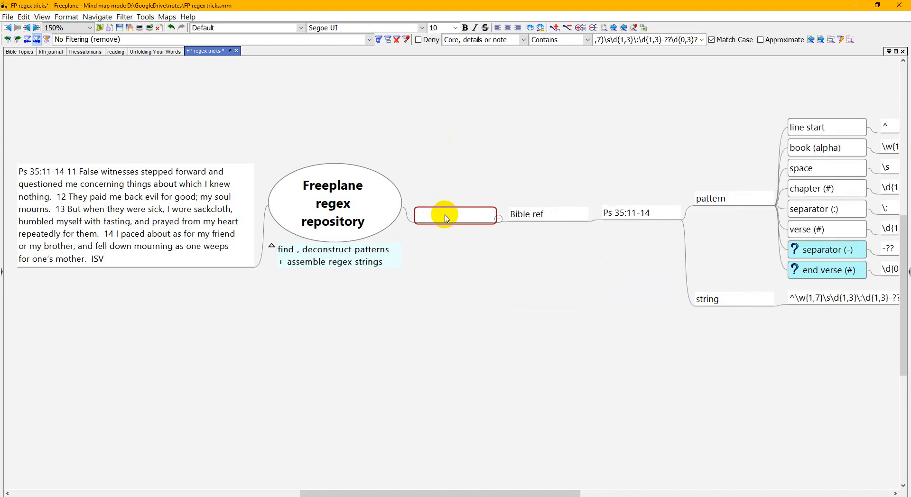
double_click(447, 218)
type("Bible ")
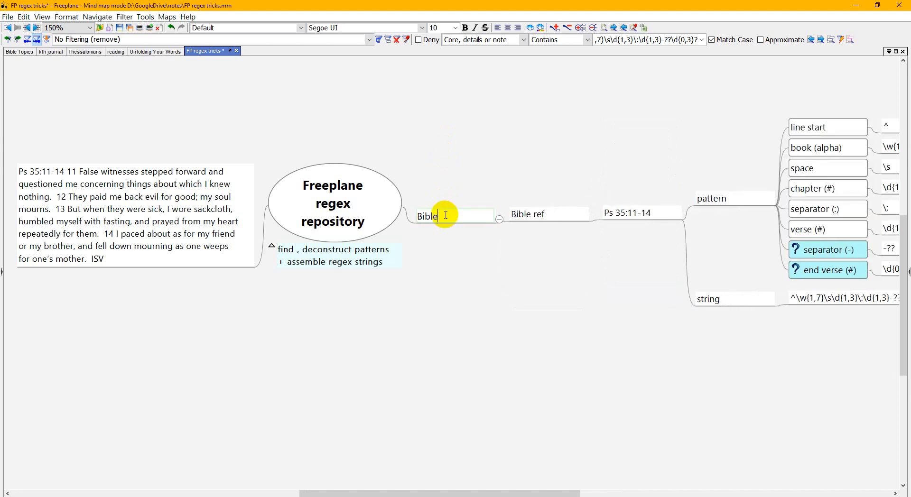
type("study")
key("Return")
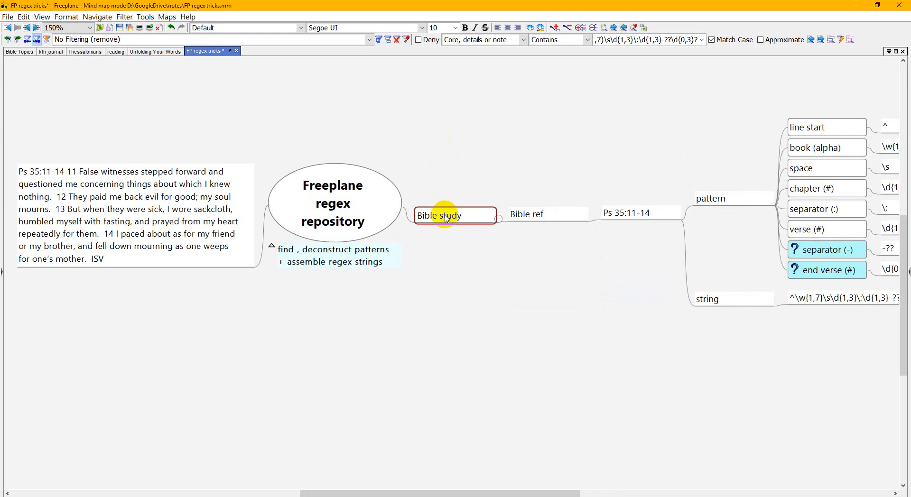
Step: Fold the "Bible ref" branch and delete the sample Ps 35:11-14 verse text node
key("Right")
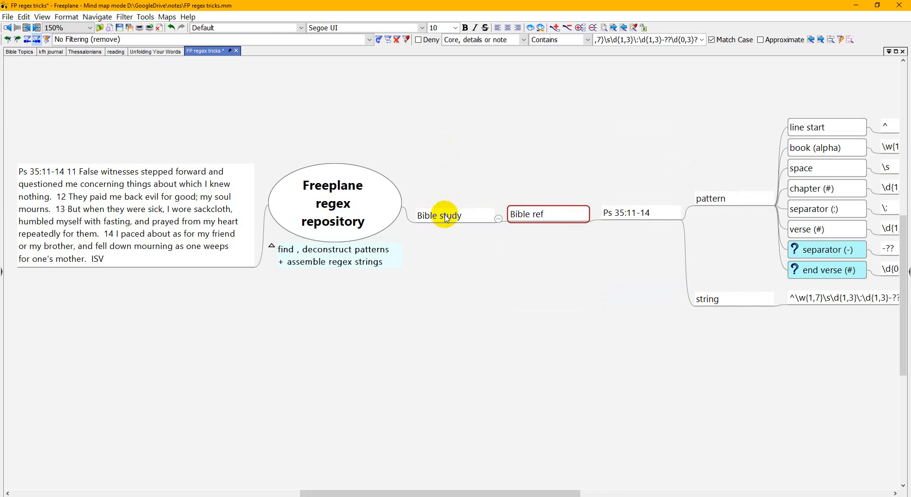
key("space")
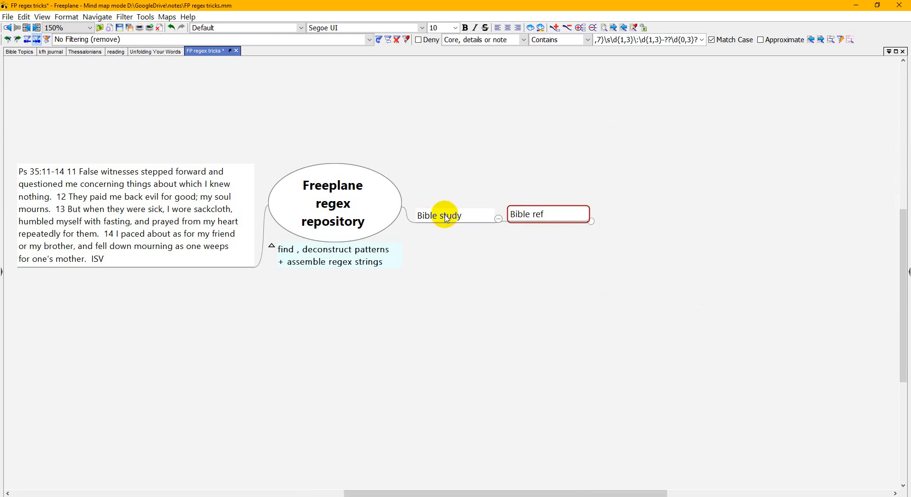
left_click(156, 208)
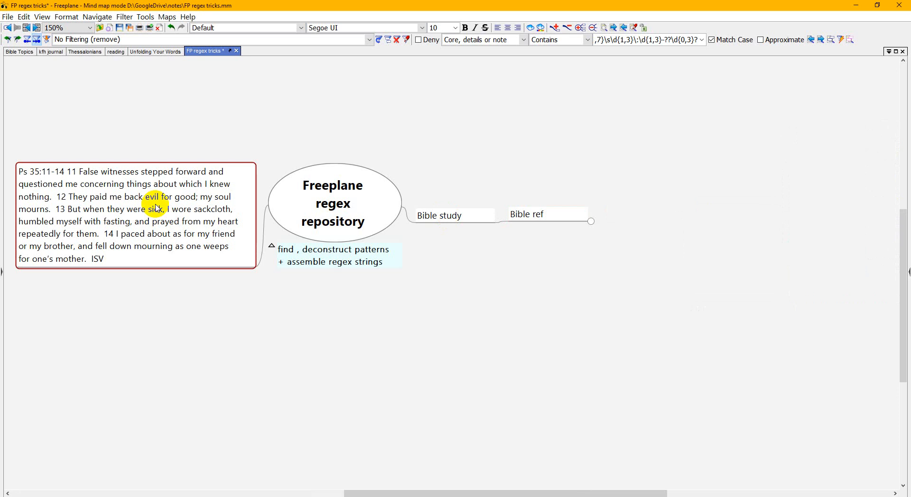
key("Delete")
Step: Add category nodes named "business" and "blog" as siblings below the "Bible study" node
key("Right")
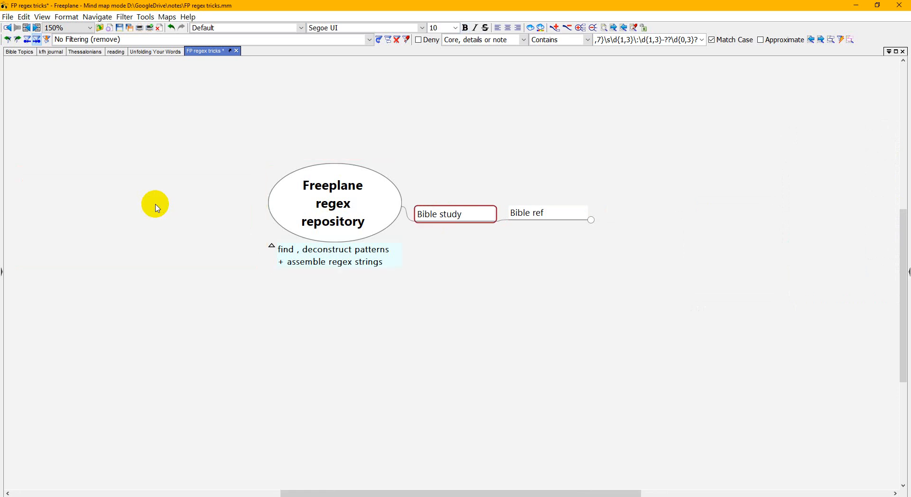
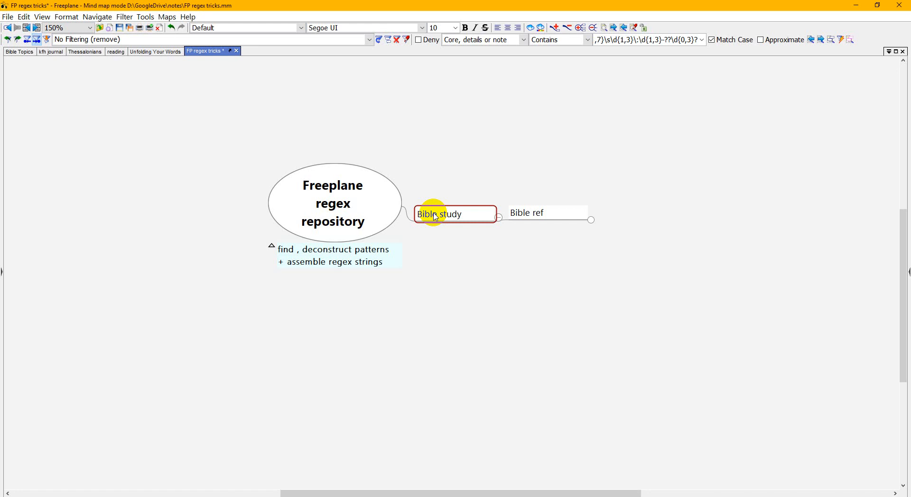
key("Return")
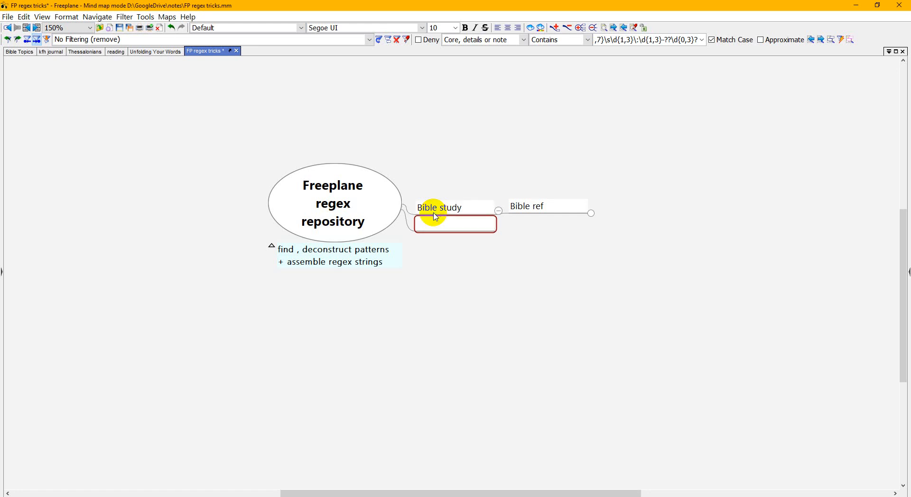
type("business")
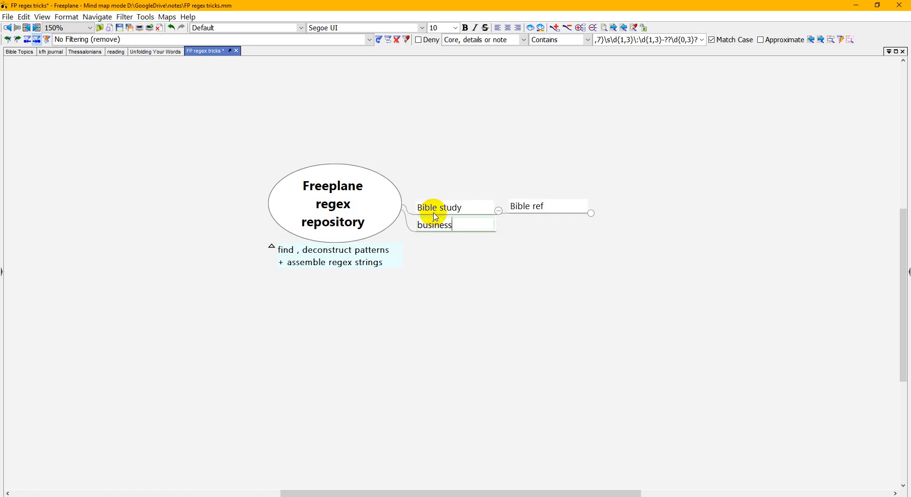
key("Return")
key("Return")
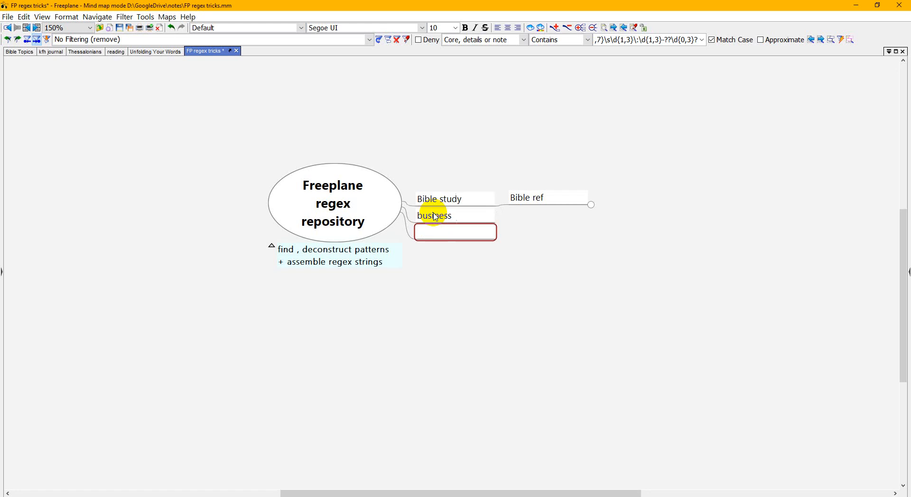
type("blog")
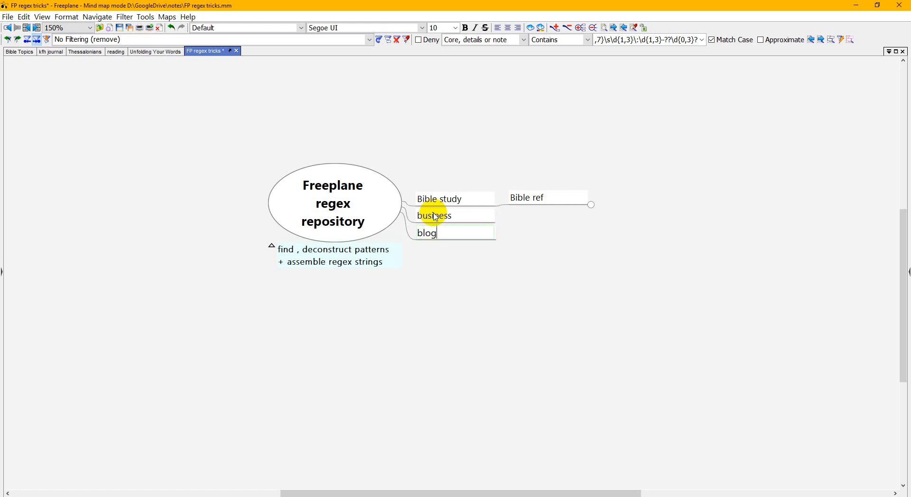
key("Return")
Step: Add two more sibling category nodes below "blog", named "household" and "etc ..."
key("Return")
type("house")
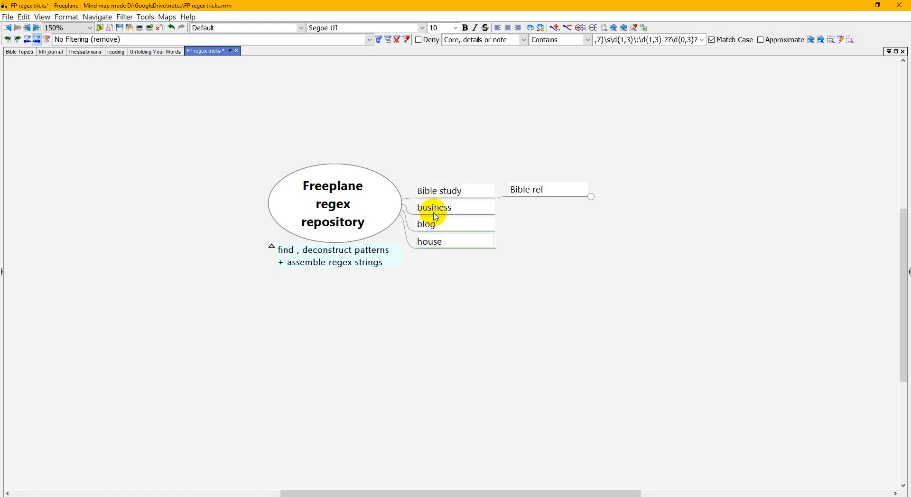
type("hold")
key("Return")
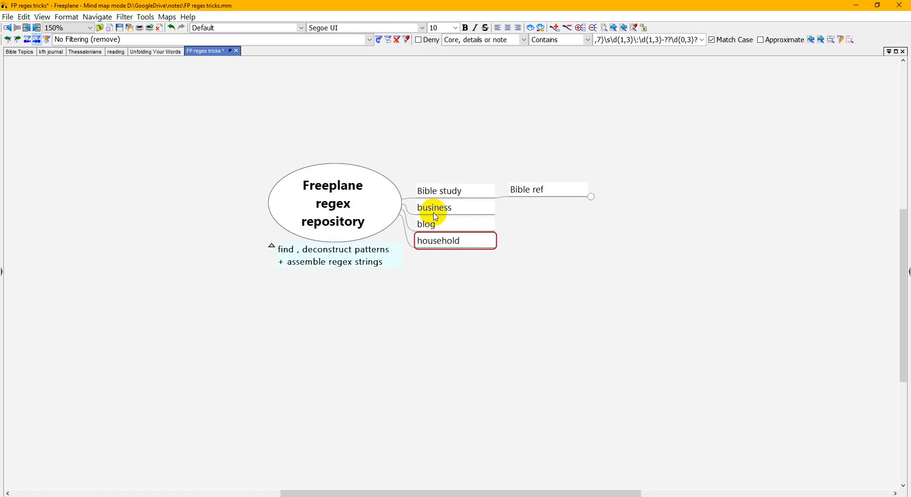
key("Return")
type("er")
key("BackSpace")
type("tc ")
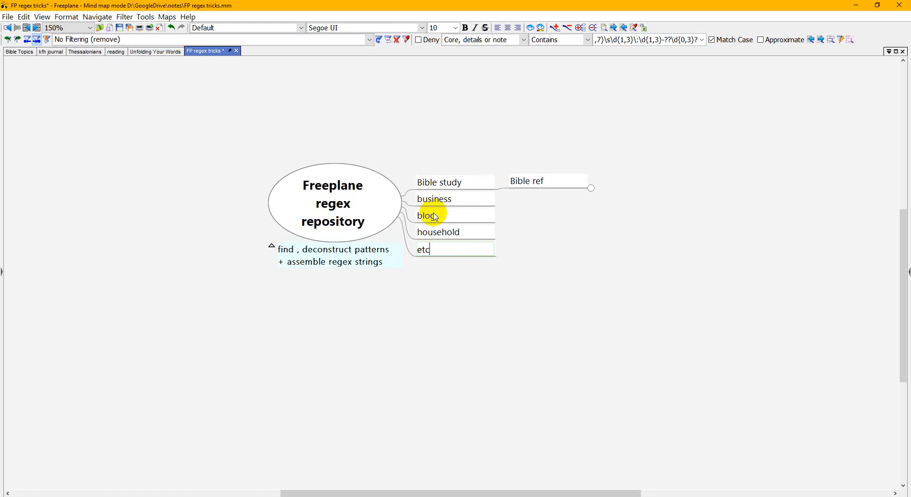
type("...")
key("Return")
Step: Add a child node named "email address" to the "business" category
key("Up")
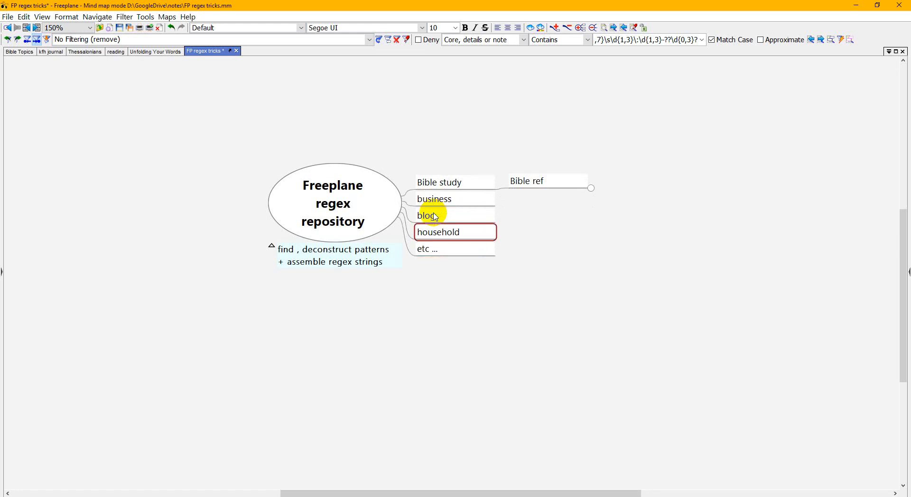
key("Up")
key("Up")
key("Insert")
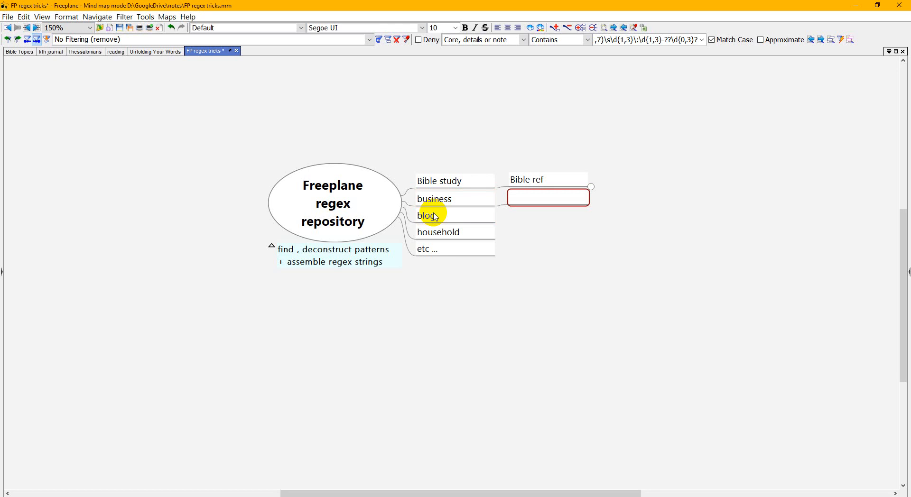
type("e")
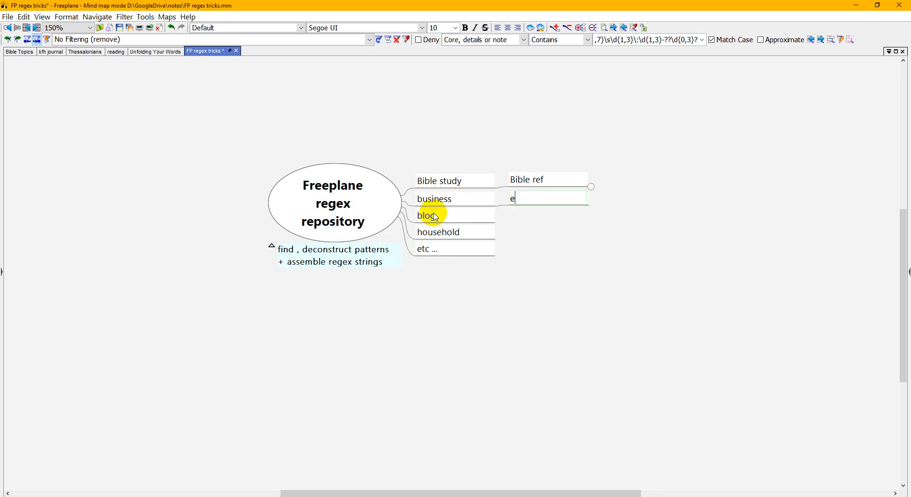
type("mail address")
key("Return")
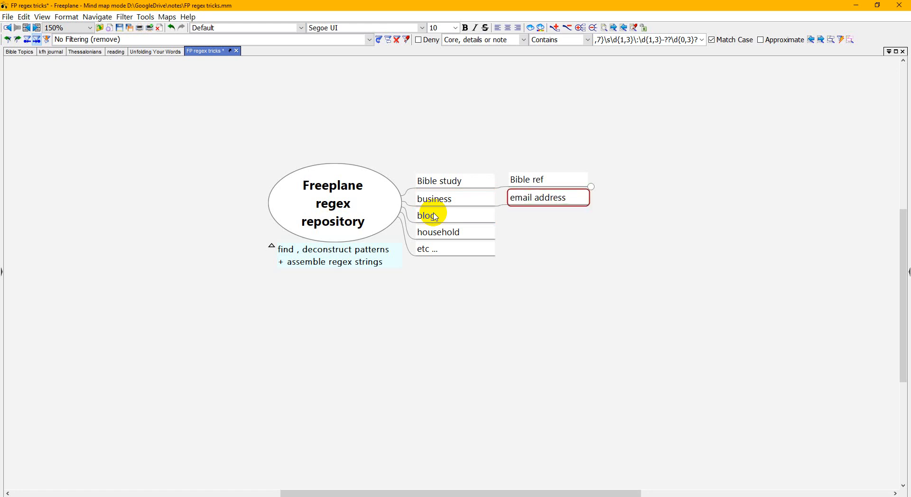
Step: Add a child node named "URL" to the "blog" category
left_click(435, 218)
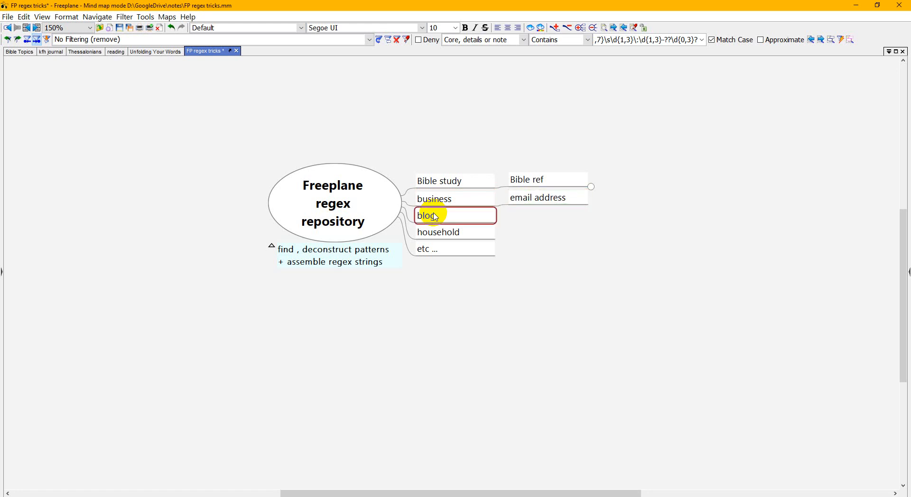
key("Insert")
type("URL")
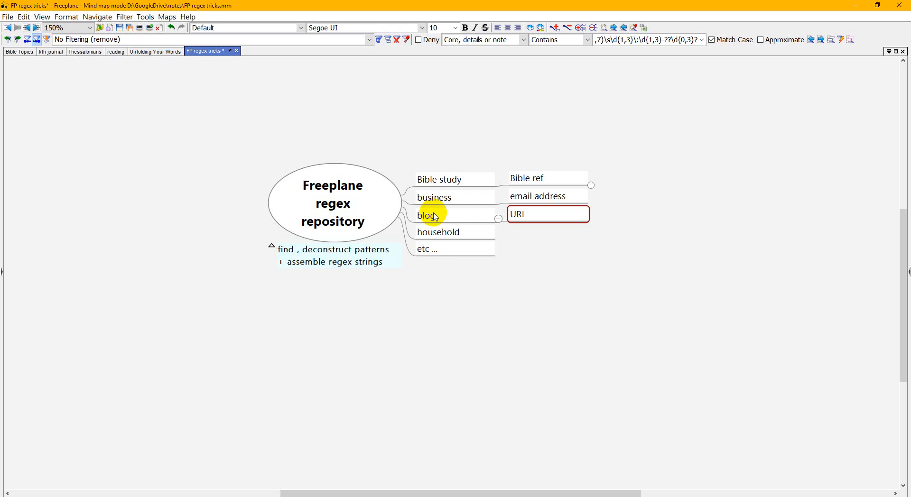
Step: Unfold the "Bible ref" branch and add a cloud around its "Ps 35:11-14" branch
key("Up")
key("Up")
key("space")
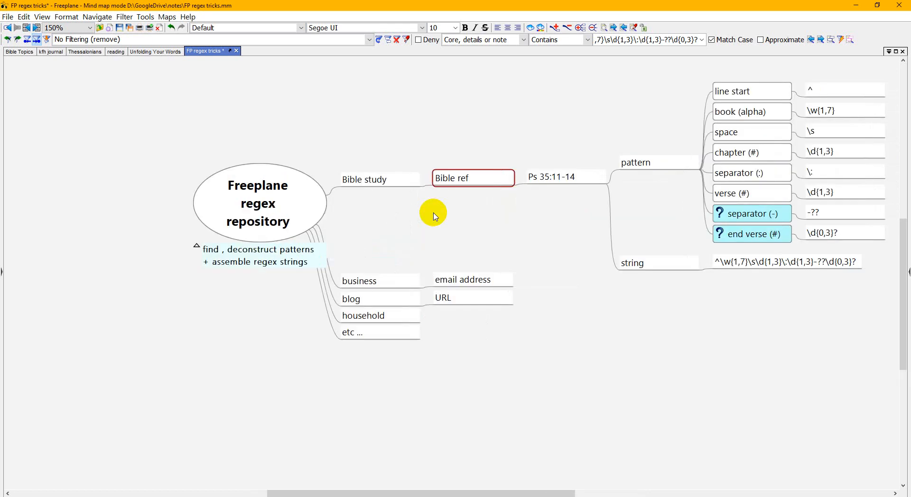
key("Right")
key("ctrl+shift+b")
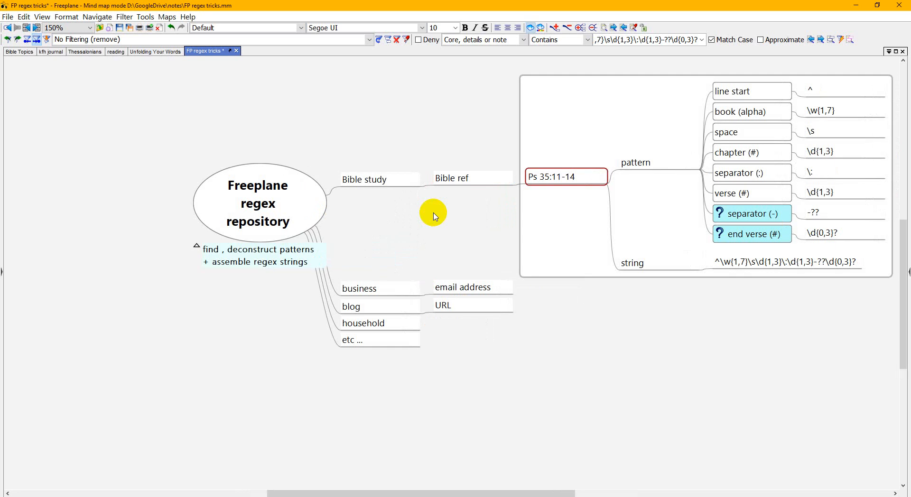
Step: Fold the "Ps 35:11-14" branch while keeping its parent "Bible ref" unfolded
key("Left")
key("space")
key("Left")
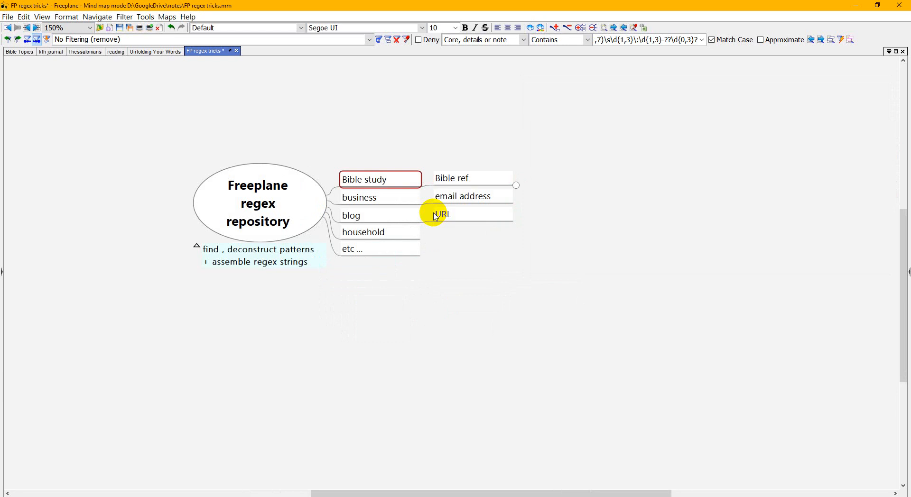
key("Right")
key("space")
key("Right")
key("space")
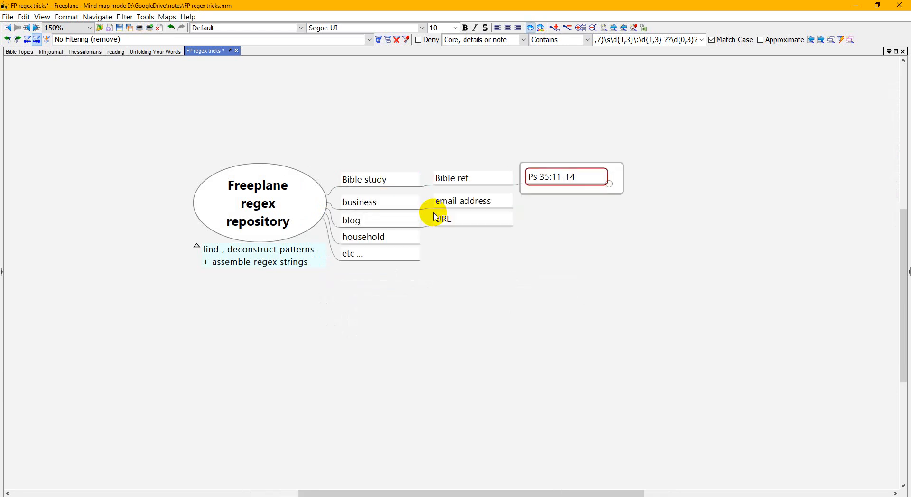
Step: Add a sibling node named "Abraham OR Abram" below "Bible ref" in the "Bible study" category
key("Left")
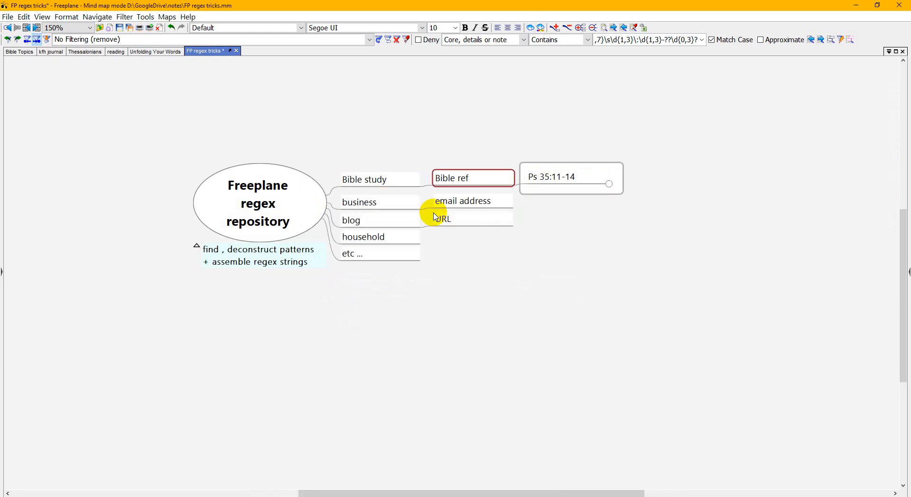
key("Return")
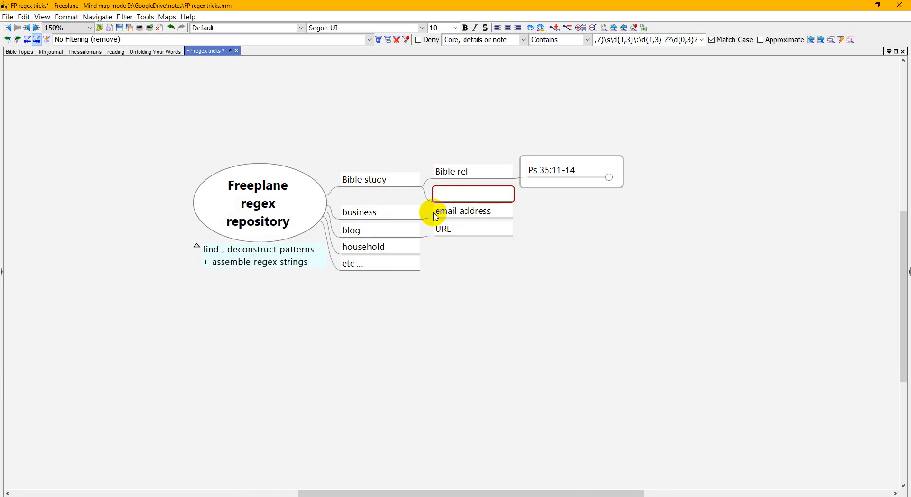
type("Ab")
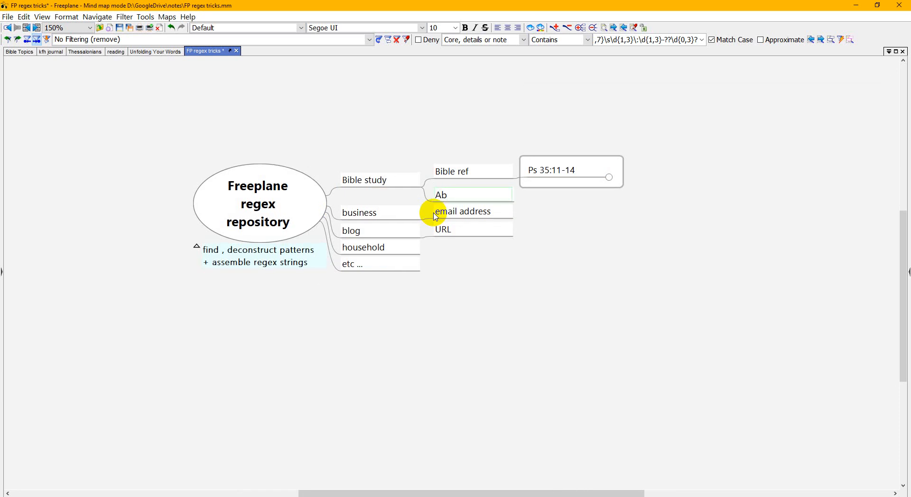
type("raham OR Abram")
key("Return")
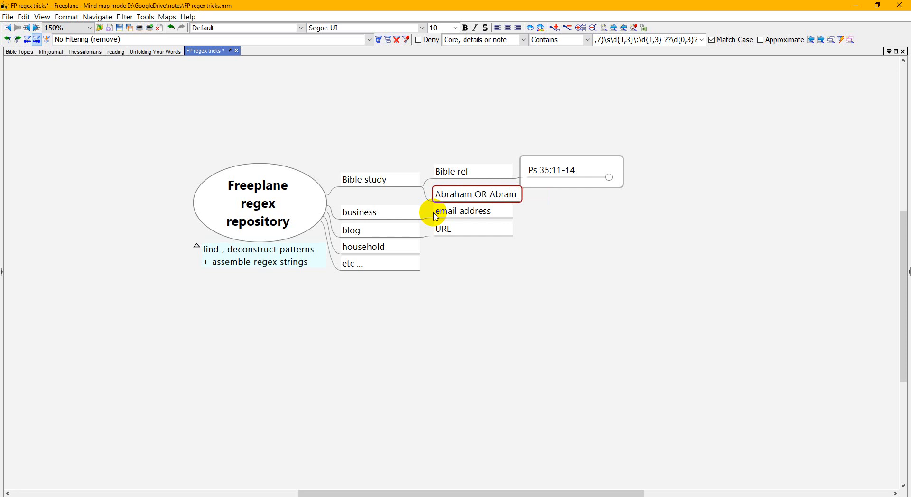
Step: Add a child node named "references" to the central "Freeplane regex repository" node
key("Left")
key("Left")
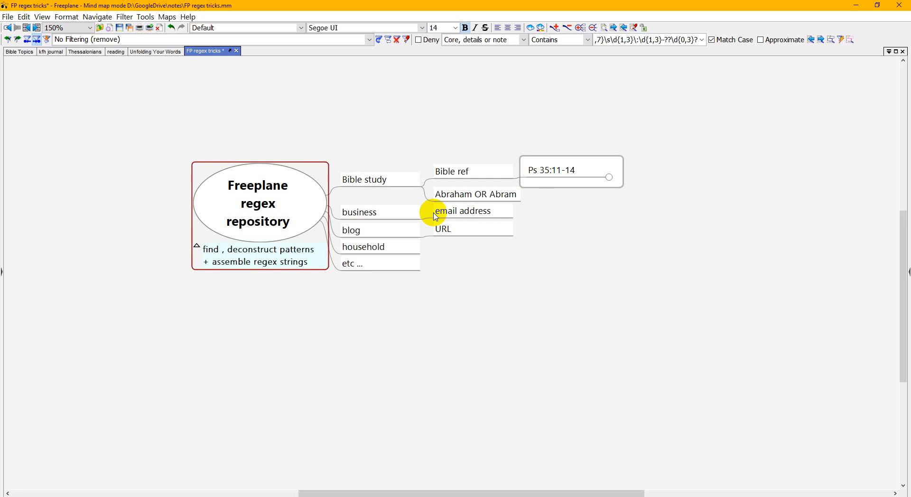
key("Insert")
type("re")
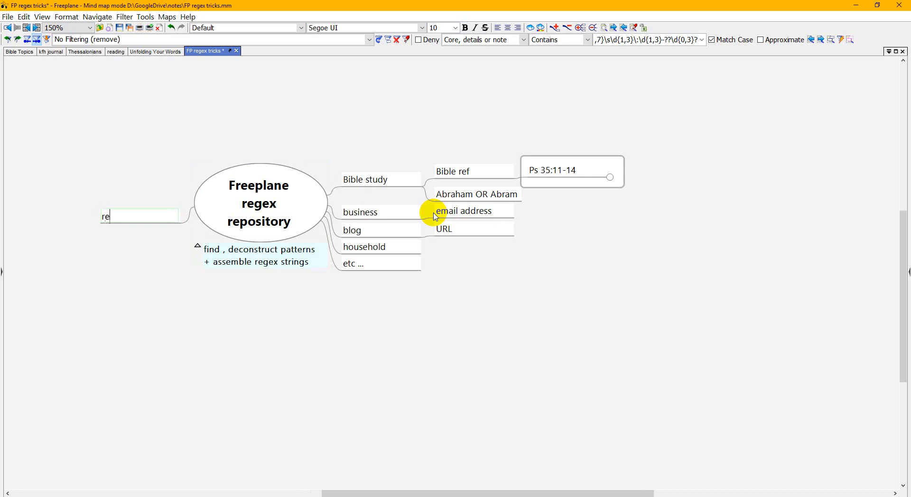
type("ferences")
key("Return")
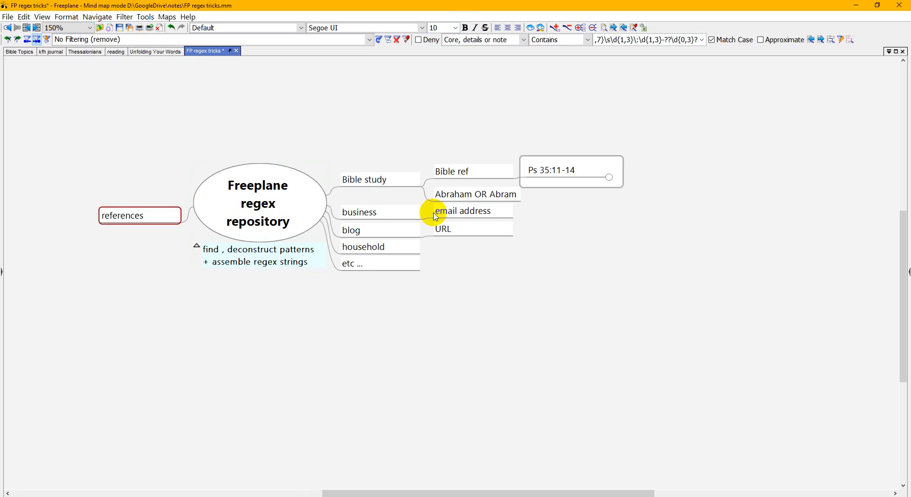
Step: Add a "links to prgms" node under "references" and give it a child named "expresso"
key("Insert")
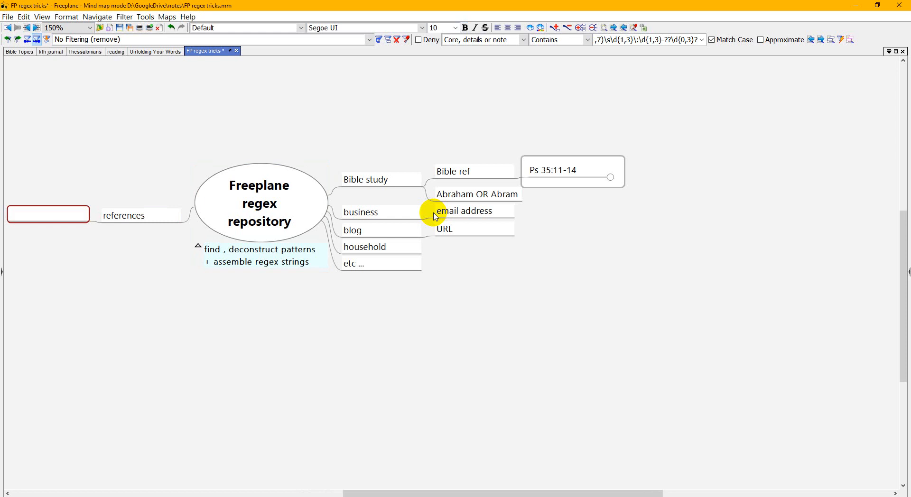
type("links to ")
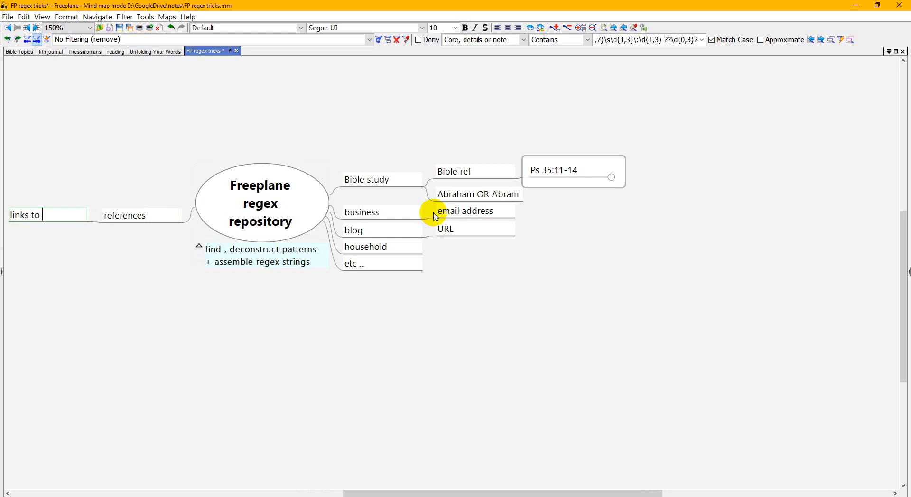
type("prgms")
key("Return")
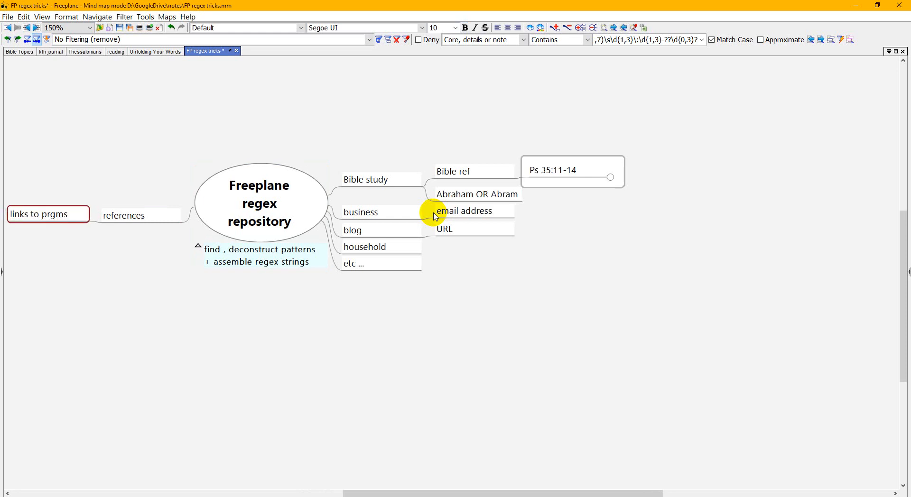
key("Insert")
type("expresso")
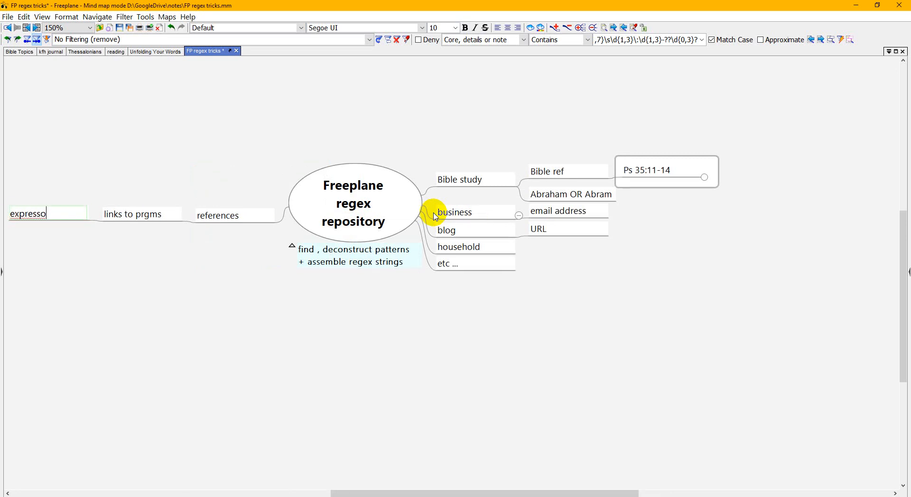
key("Return")
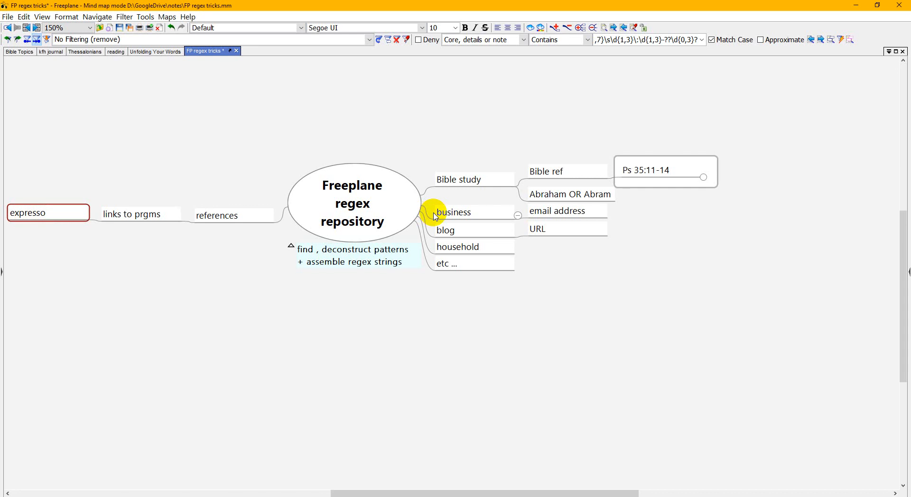
Step: Add a "www" node below "links to prgms" and give it the children "google" and "regex.org"
key("Right")
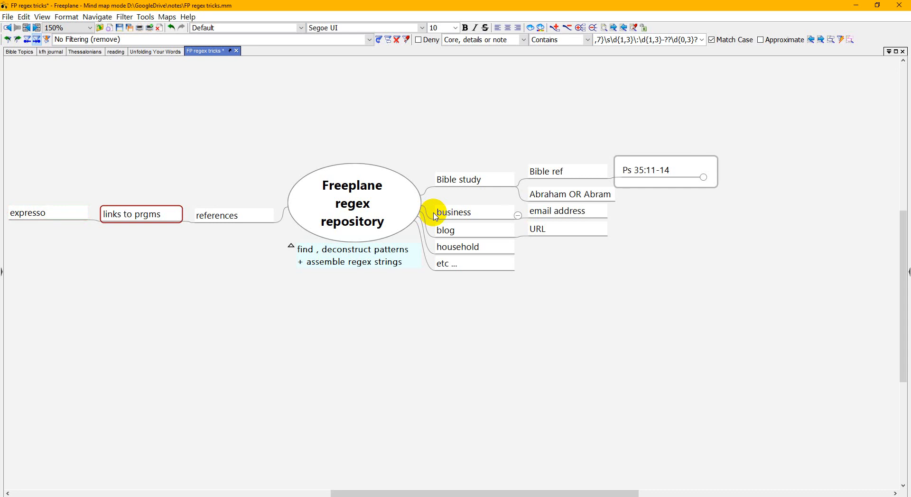
key("Return")
type("www")
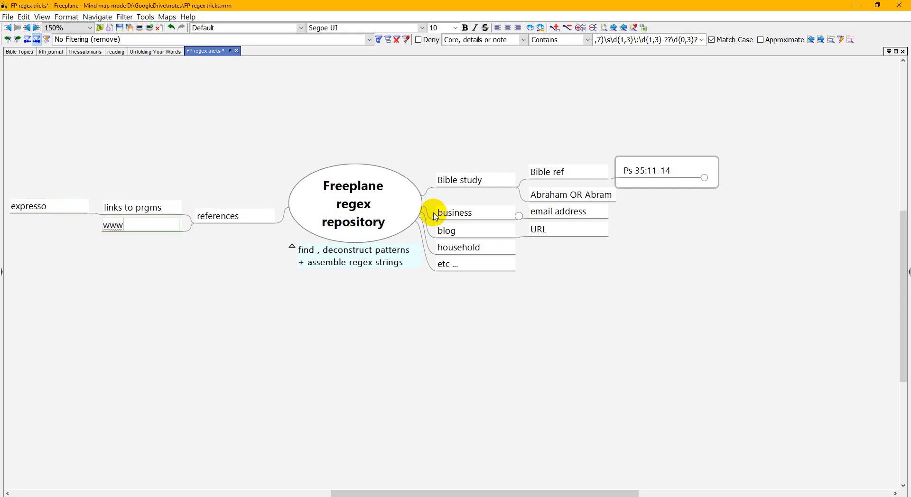
key("Insert")
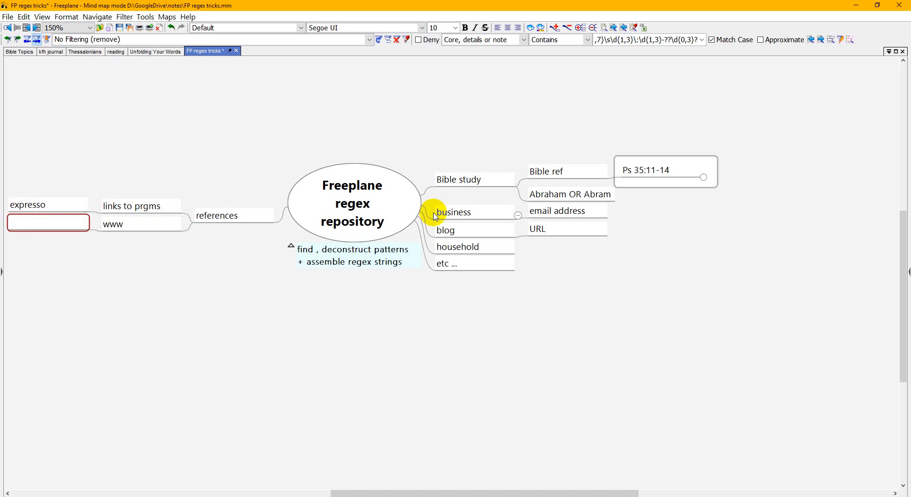
type("google")
key("Return")
key("Return")
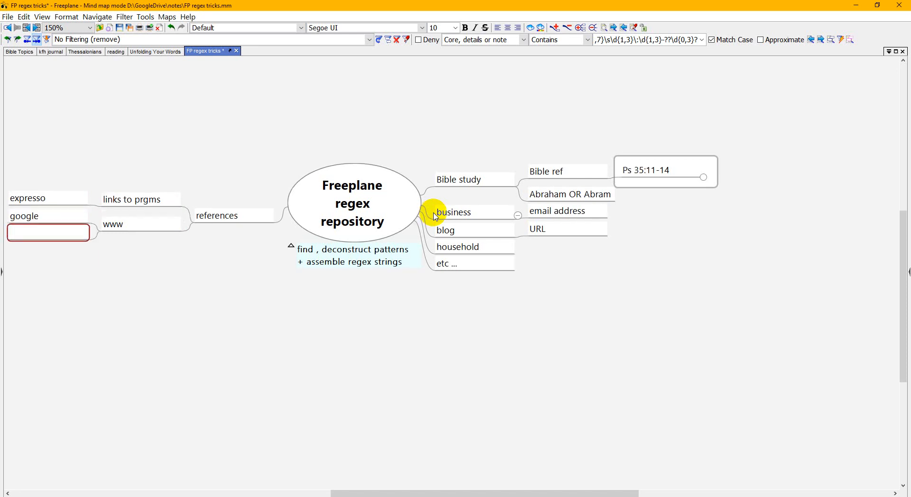
type("r")
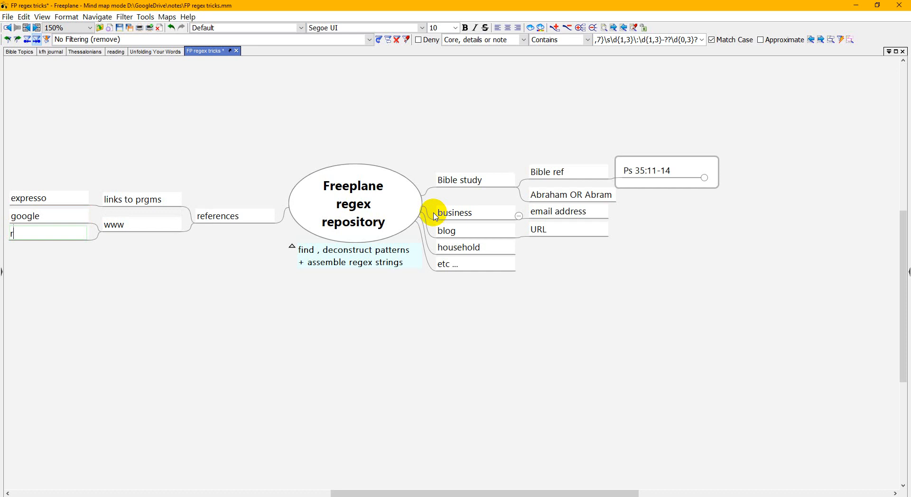
type("egex.org")
key("Return")
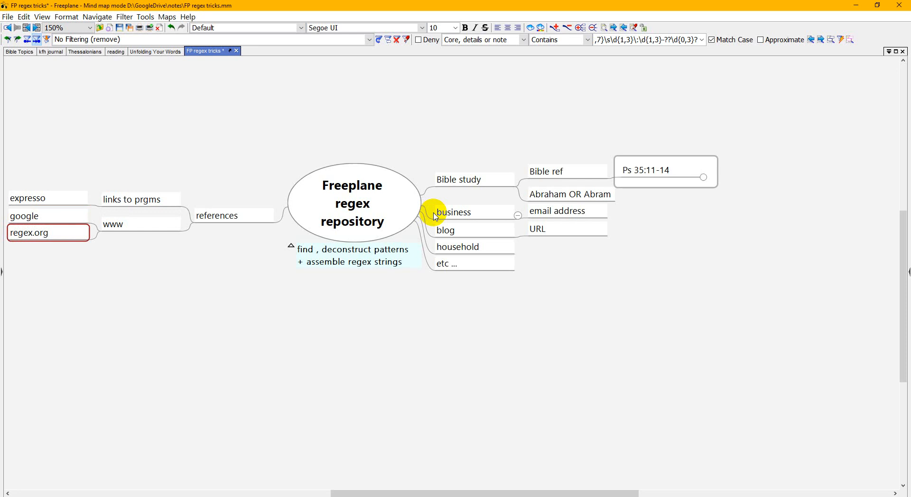
Step: Unfold the "Ps 35:11-14" branch to review its pattern and string nodes
left_click_drag(301, 323, 340, 327)
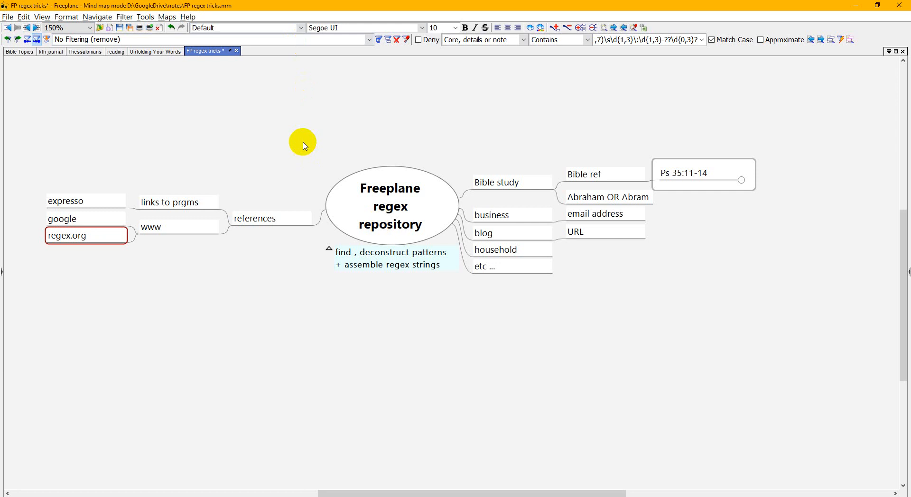
left_click(727, 176)
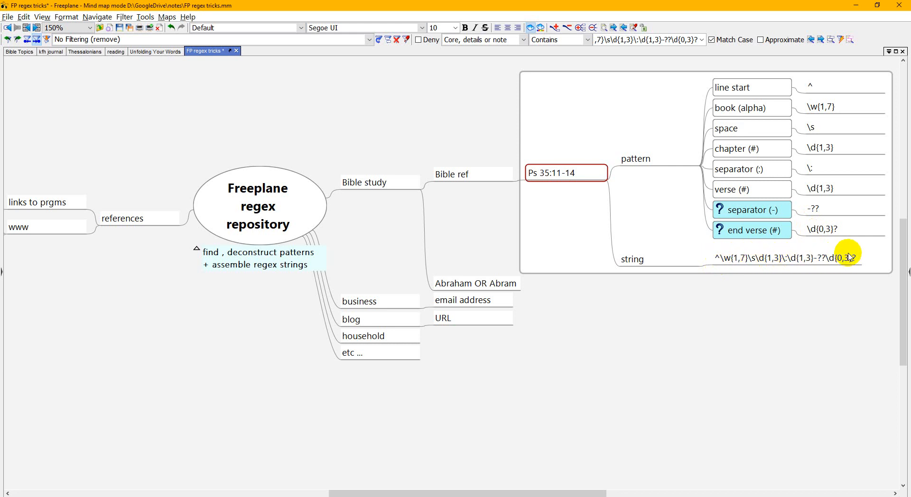
left_click_drag(427, 109, 424, 146)
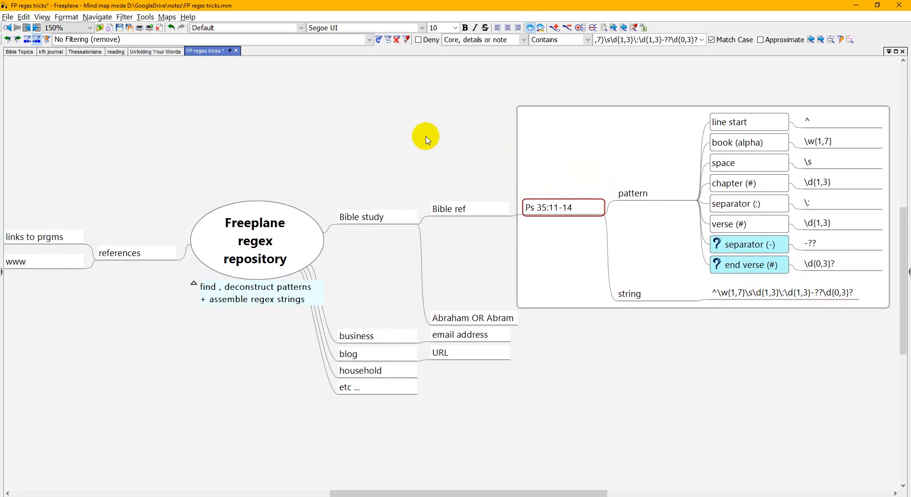